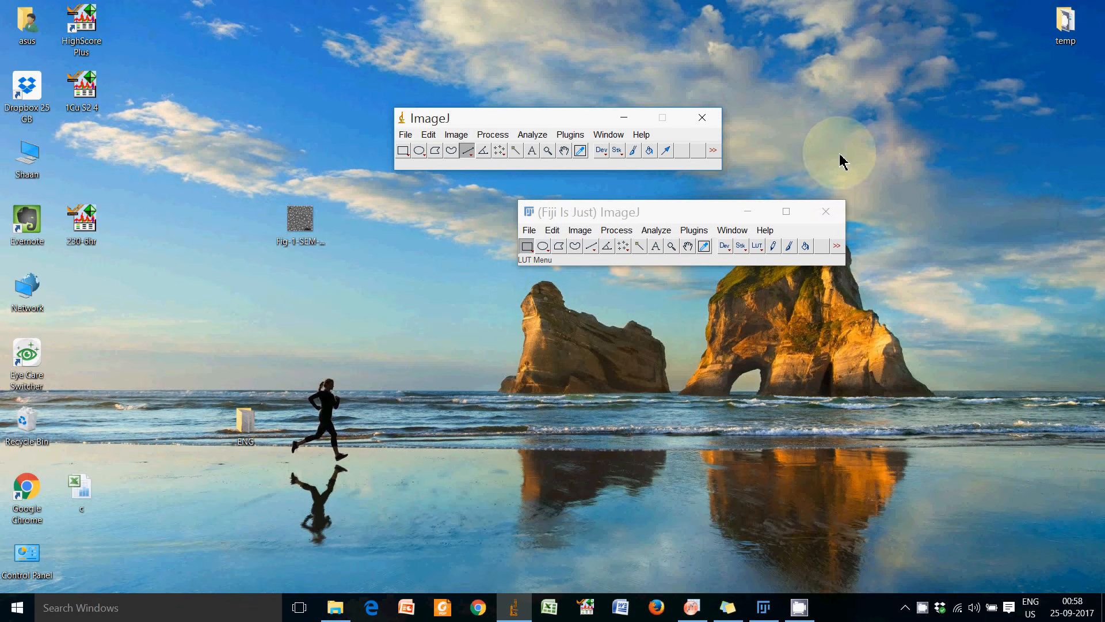
Separate the ImageJ and Fiji windows and review the plugins available in each program
left_click_drag(580, 123, 381, 130)
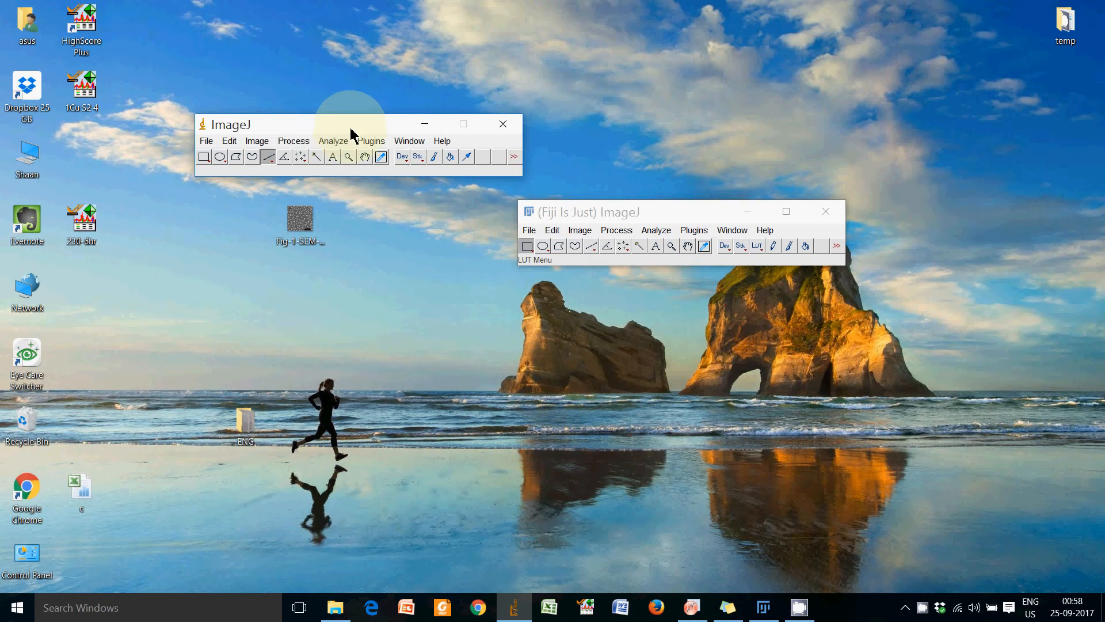
left_click(370, 140)
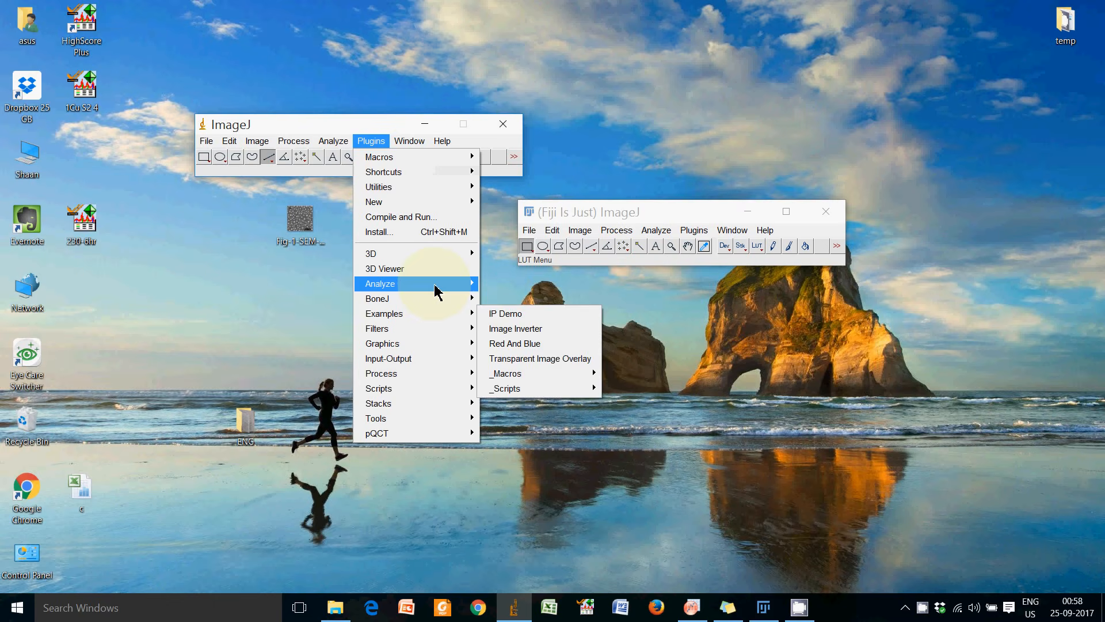
mouse_move(440, 258)
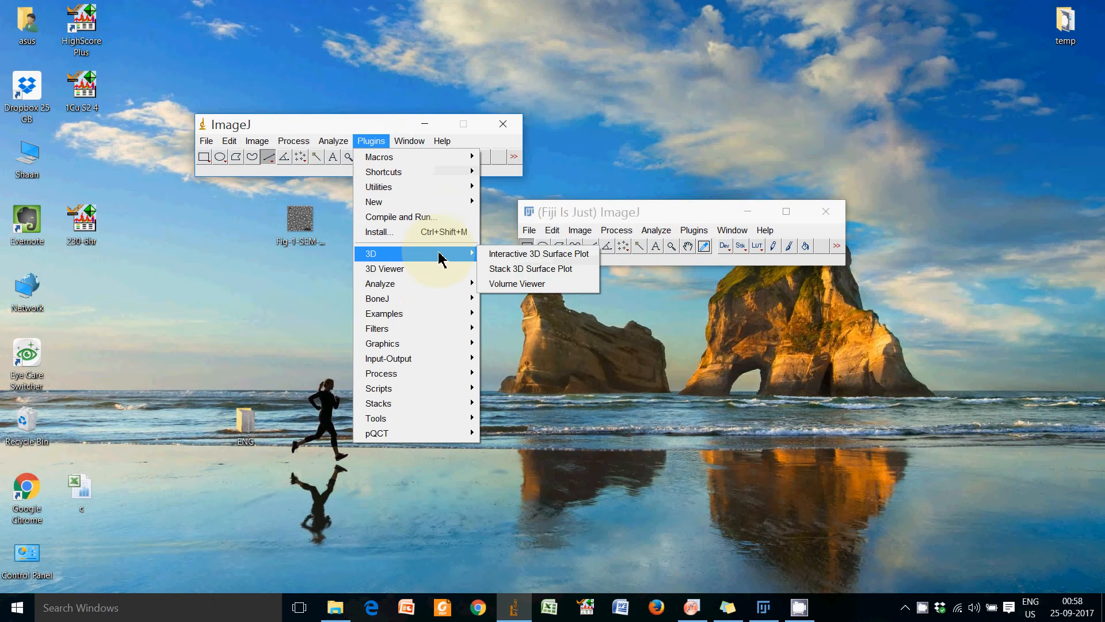
left_click(495, 243)
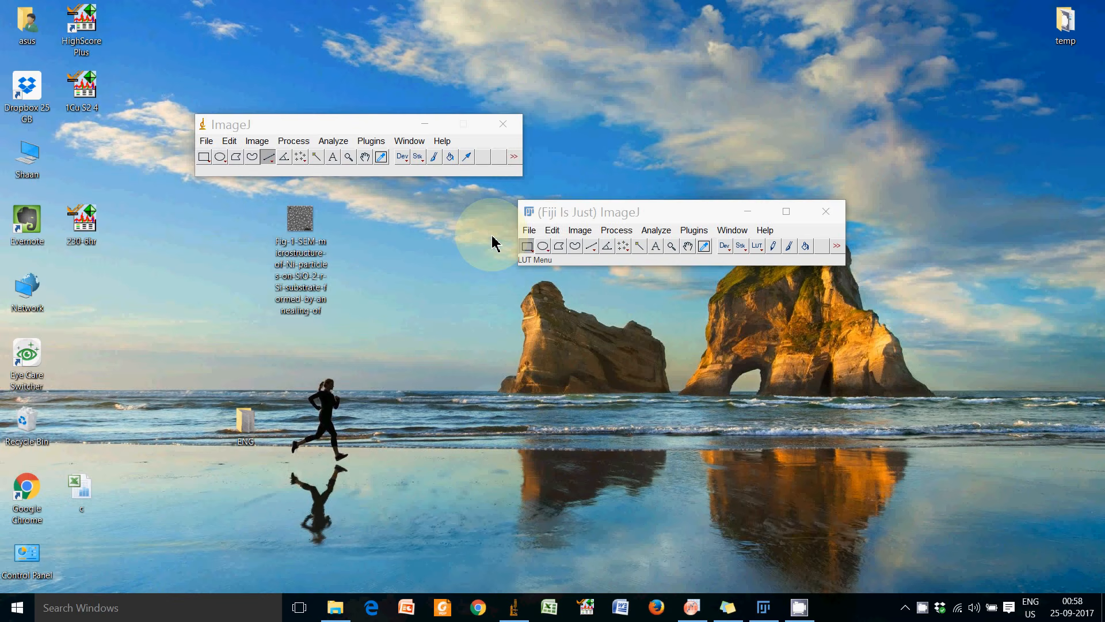
left_click_drag(566, 218, 595, 206)
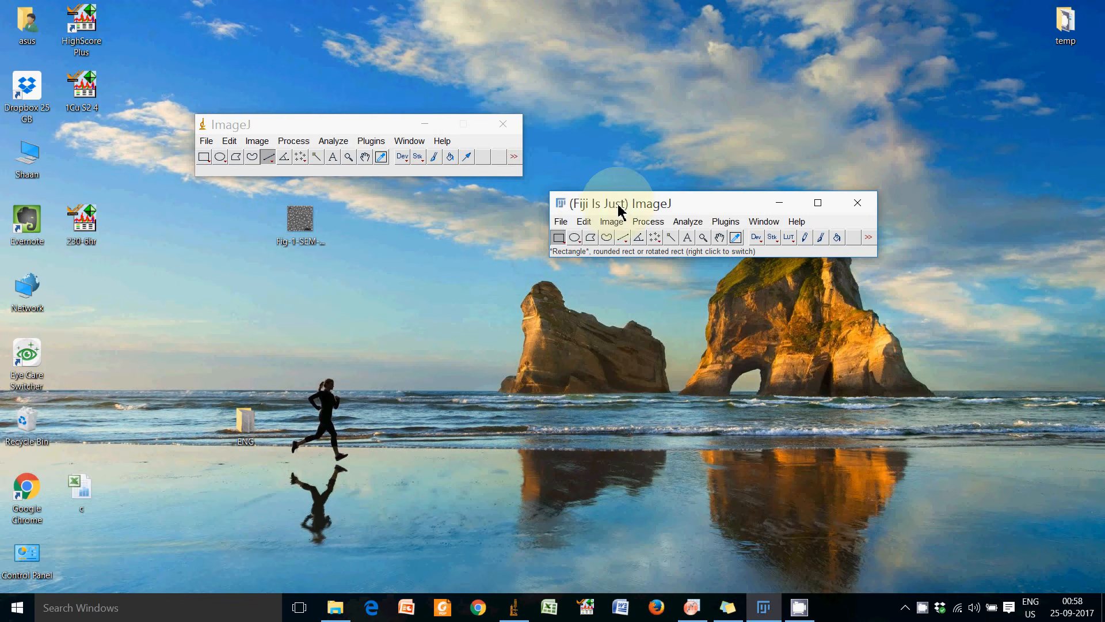
left_click(726, 222)
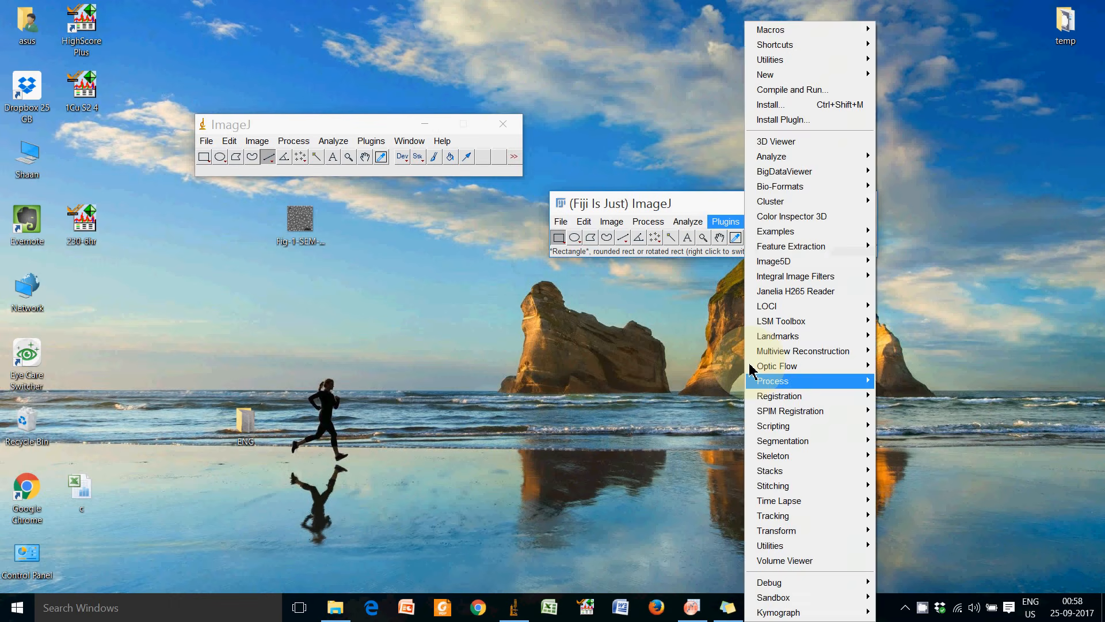
left_click(673, 206)
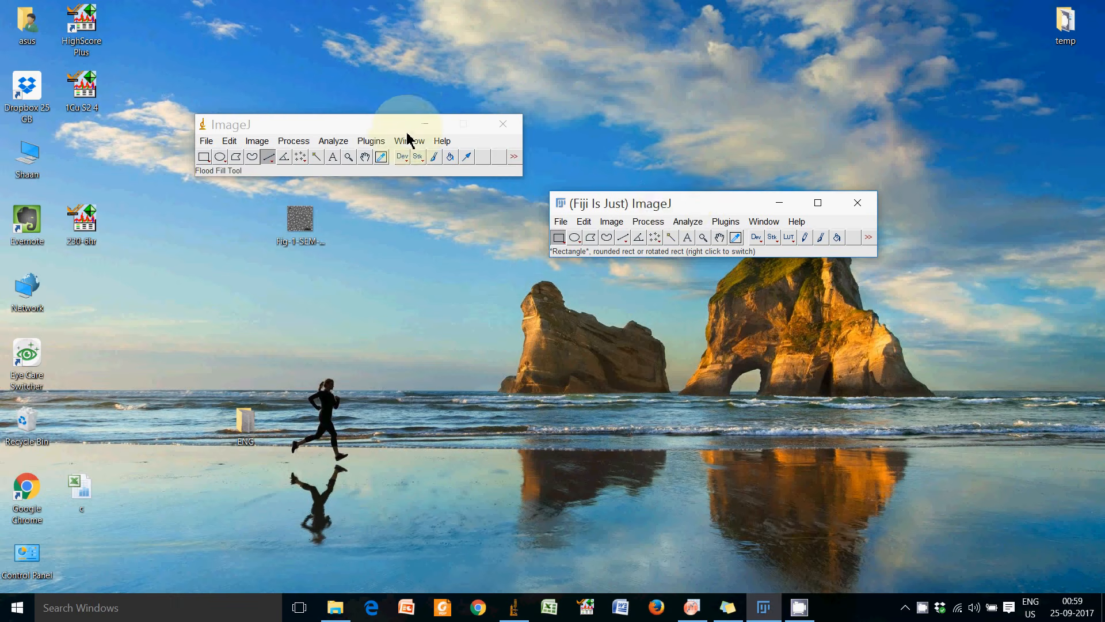
Minimize the Fiji window and reposition the ImageJ window on the desktop
left_click_drag(386, 131, 490, 118)
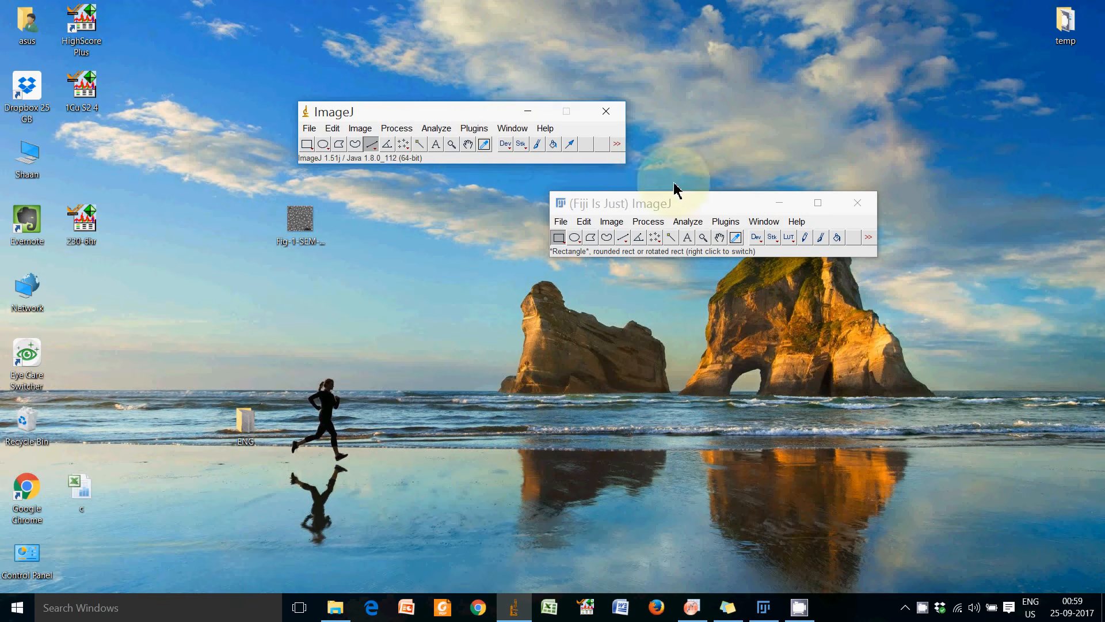
left_click(780, 202)
left_click_drag(448, 119, 522, 121)
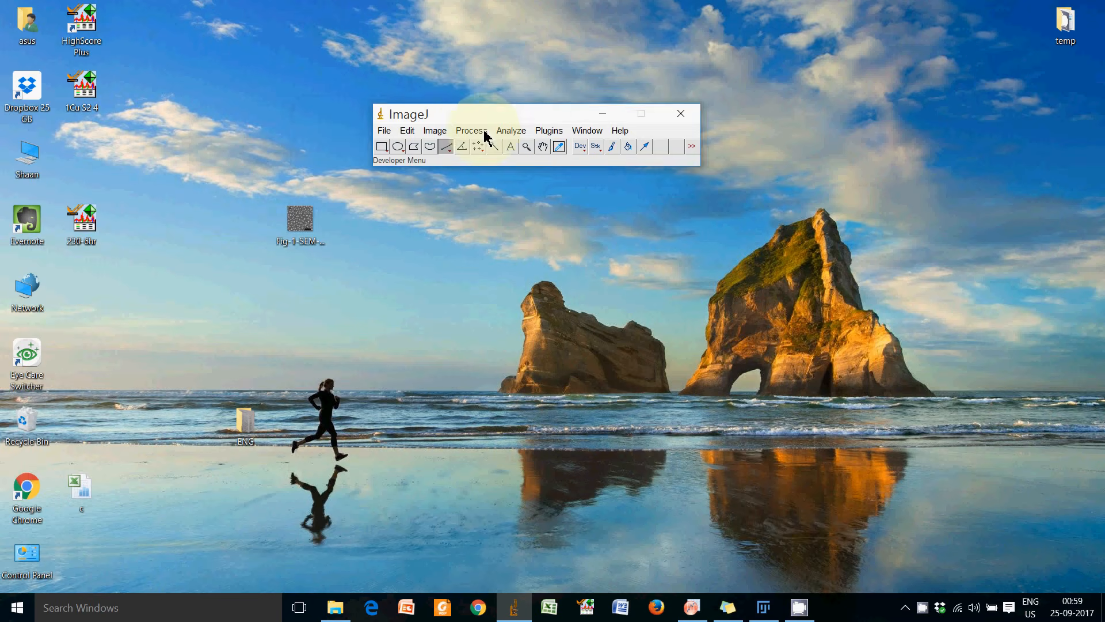
Open the Fig-1-SEM-microstructure image of Ni particles from the Desktop in ImageJ and place its window below the main toolbar
left_click(302, 219)
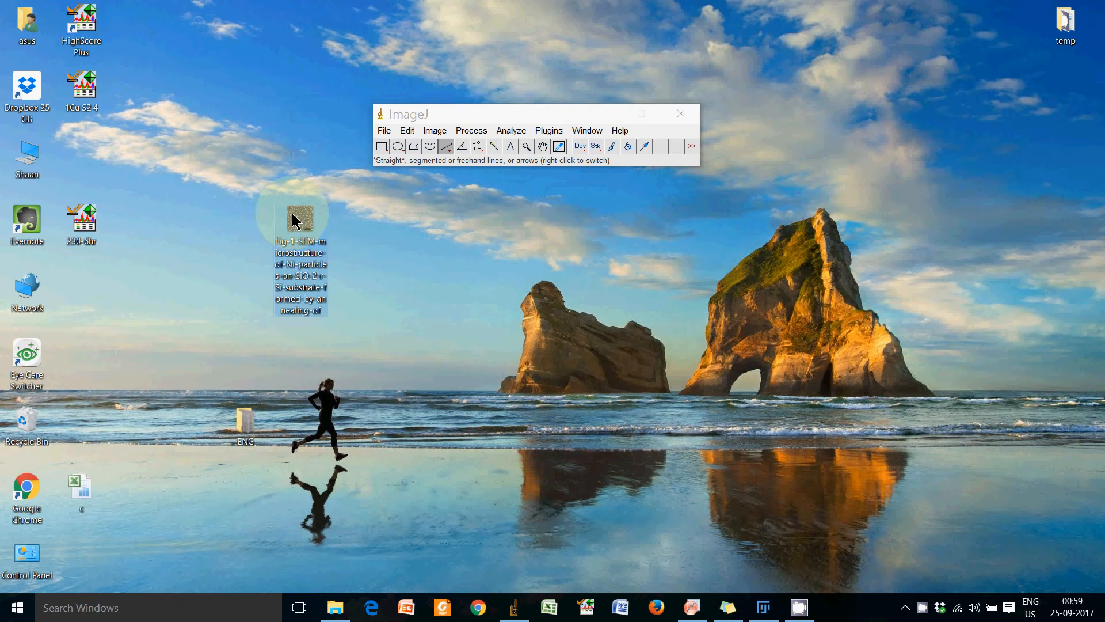
left_click_drag(292, 220, 311, 208)
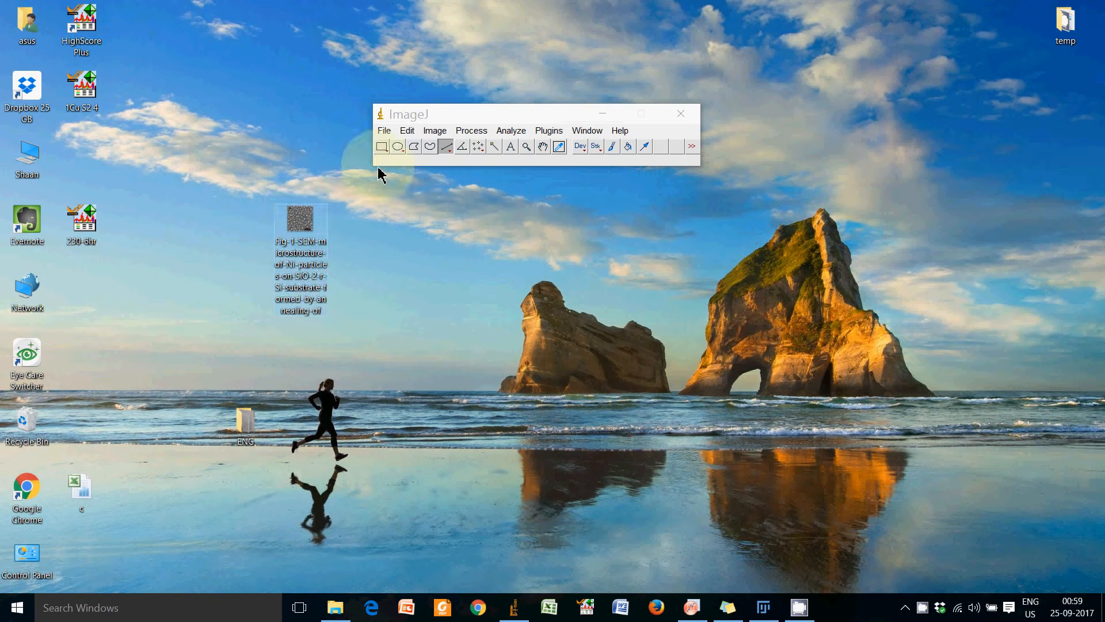
left_click(385, 132)
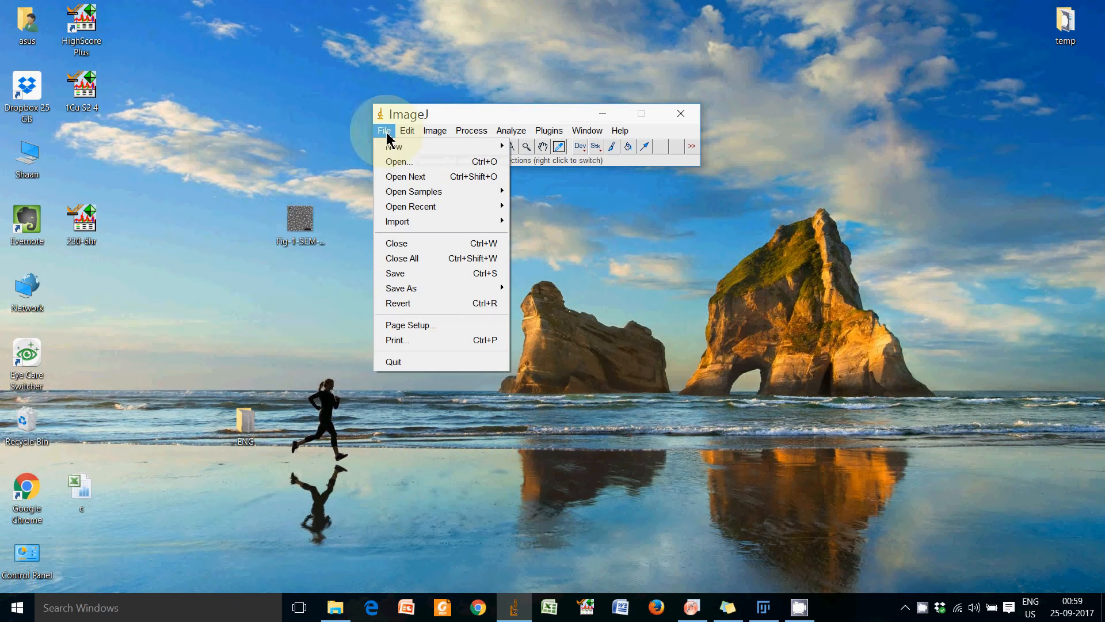
left_click(396, 163)
left_click(613, 198)
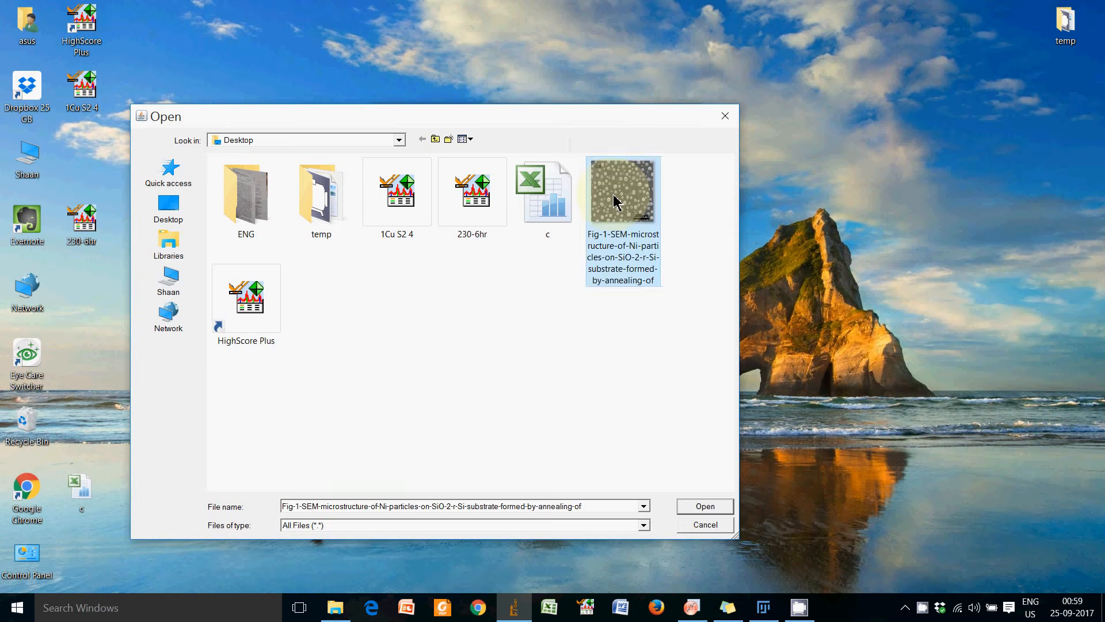
left_click(704, 506)
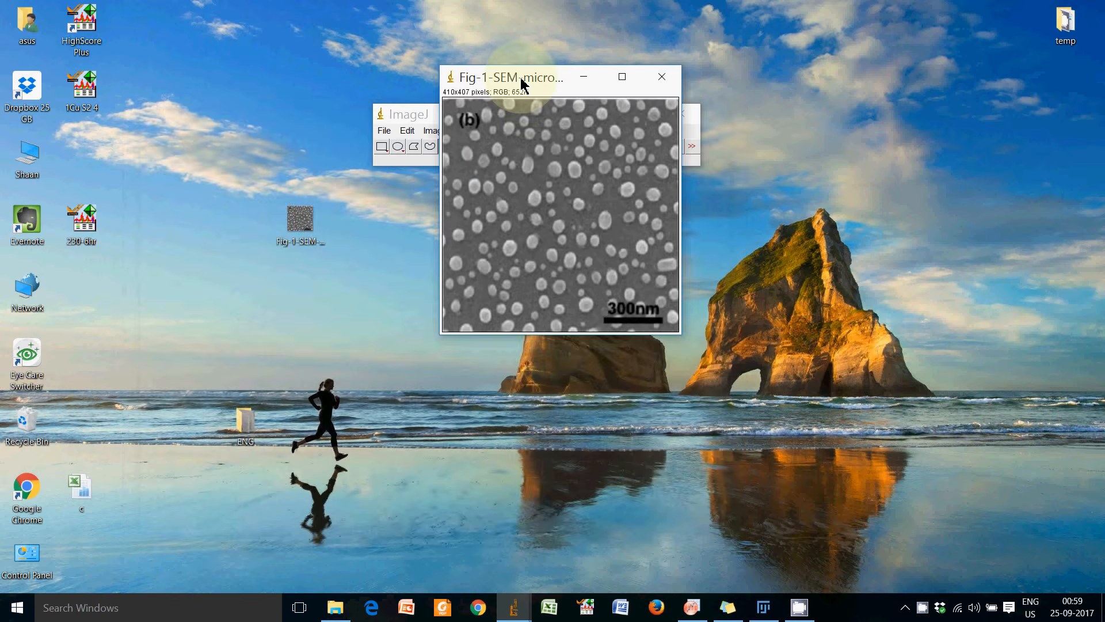
left_click_drag(521, 84, 449, 204)
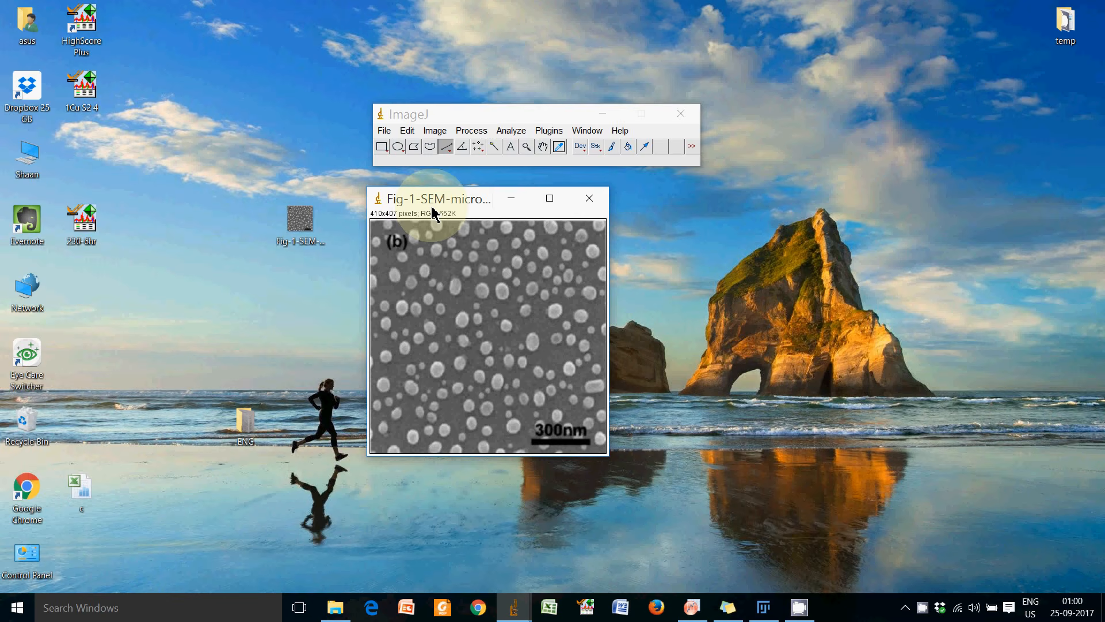
Convert the SEM image's type to 8-bit
left_click(434, 131)
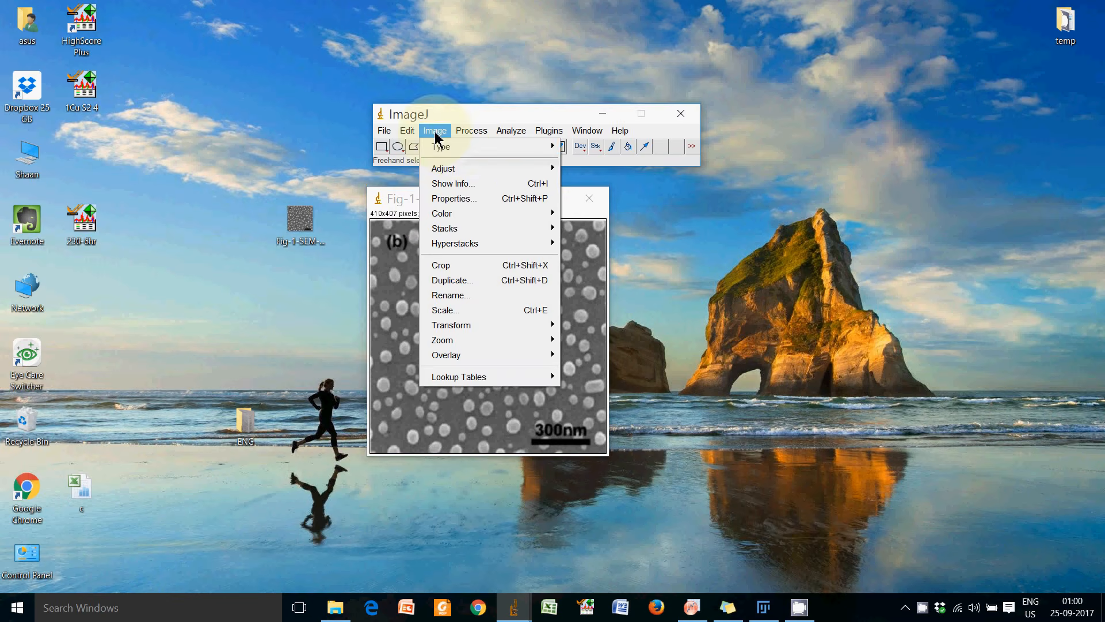
mouse_move(456, 148)
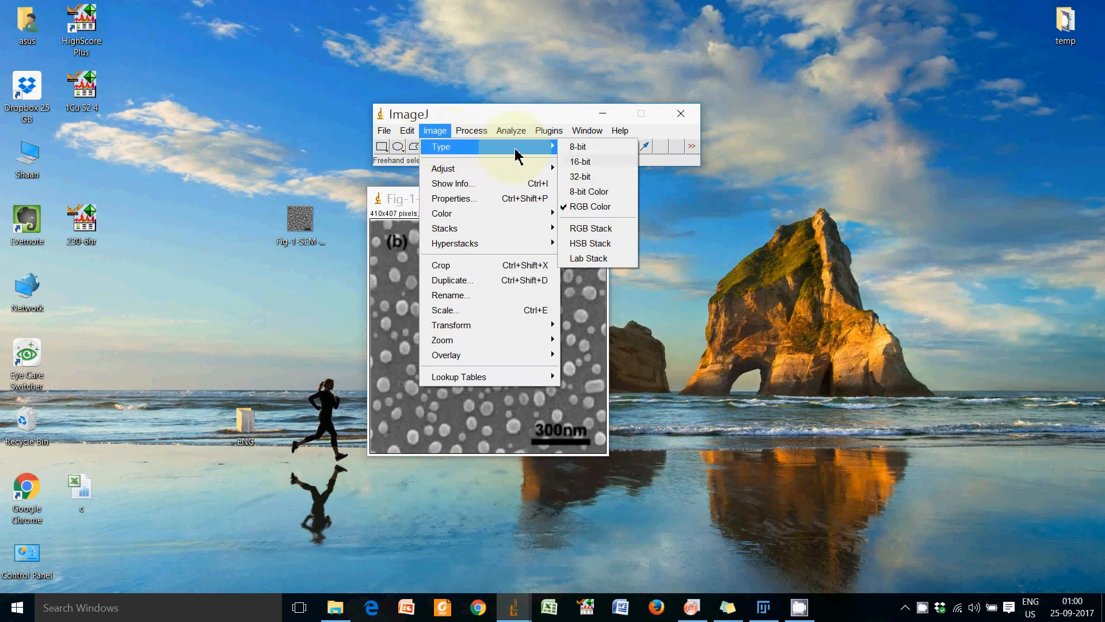
left_click(579, 148)
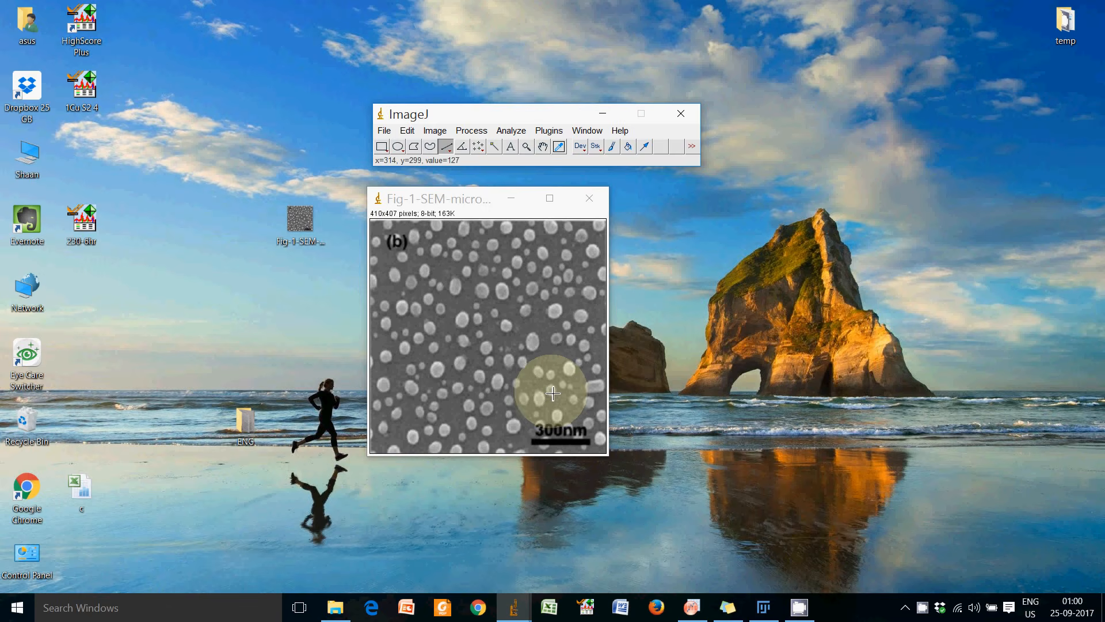
Draw a straight line selection about 101 pixels long along the full length of the 300nm scale bar
left_click(526, 146)
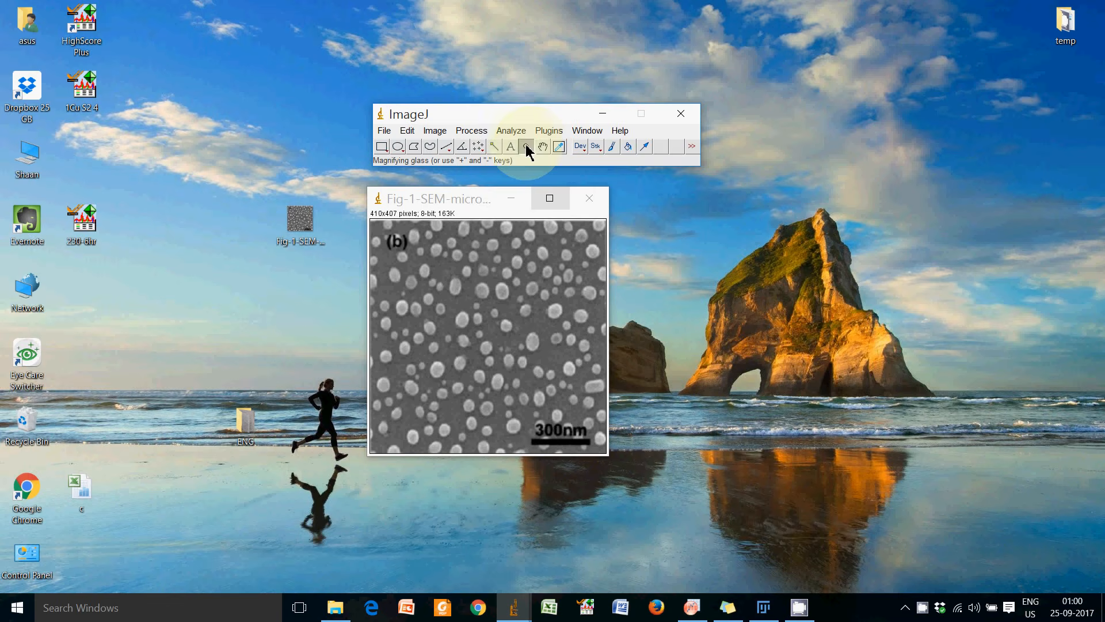
left_click(562, 440)
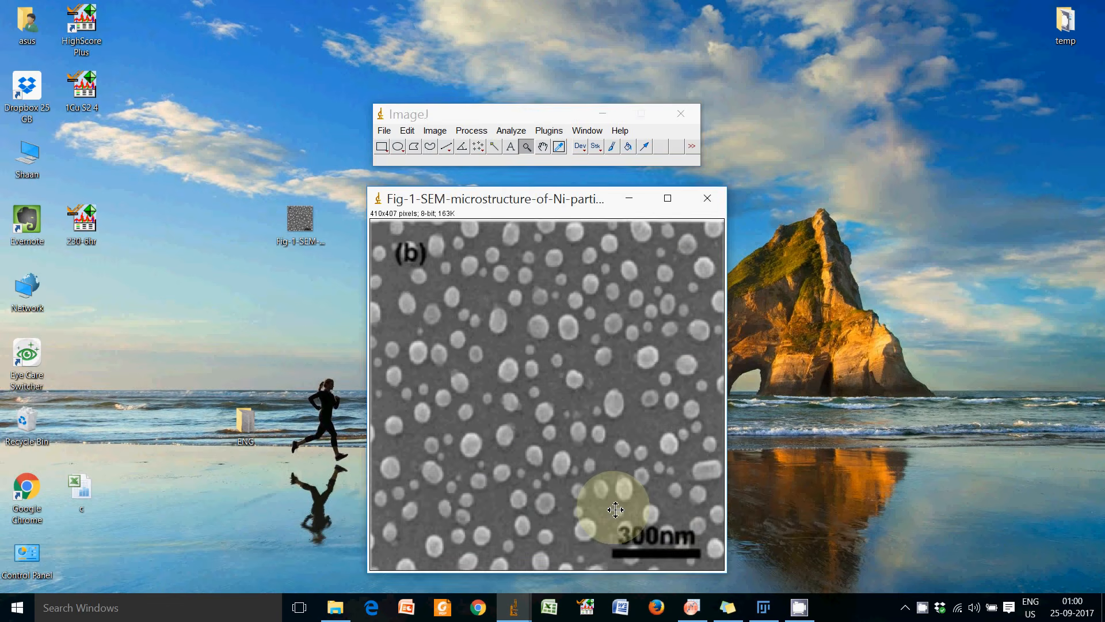
left_click(662, 541)
left_click(661, 542)
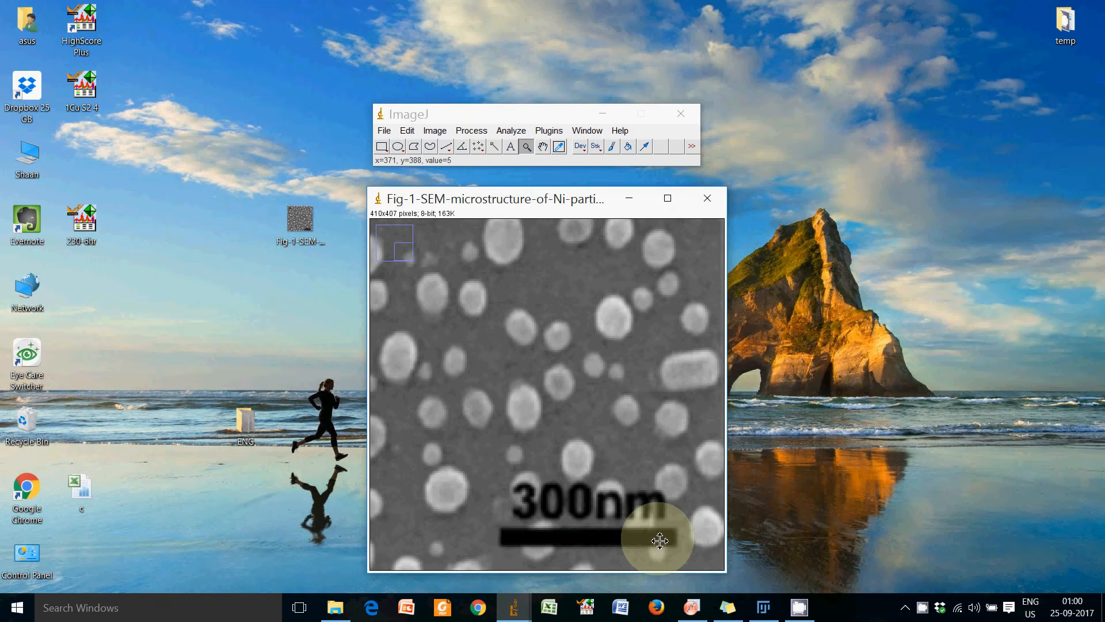
left_click(660, 540)
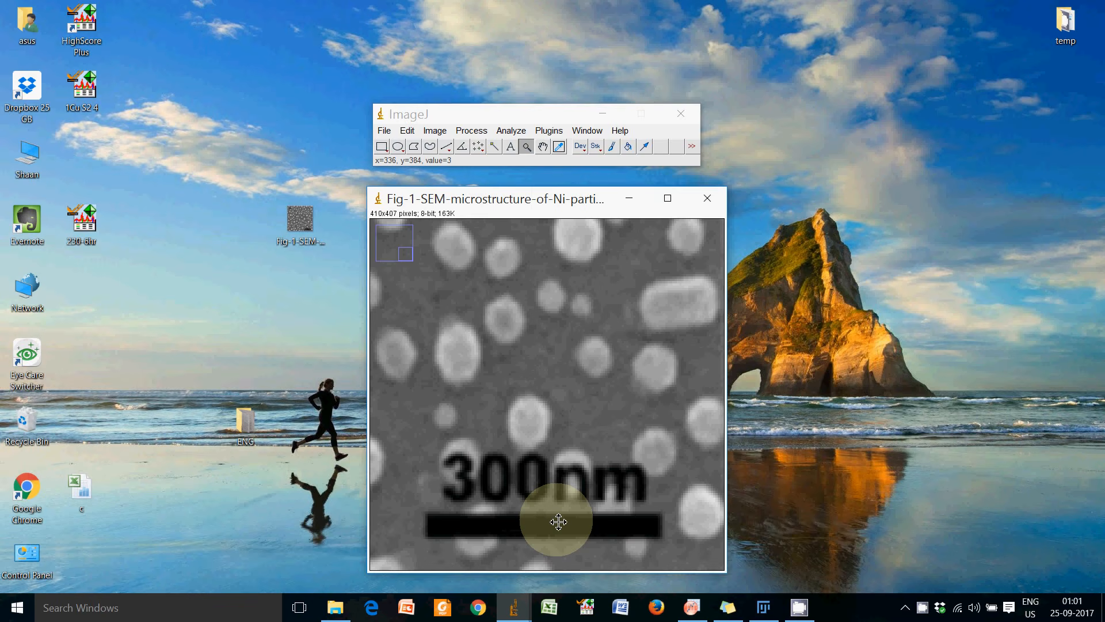
left_click(445, 148)
left_click(447, 514)
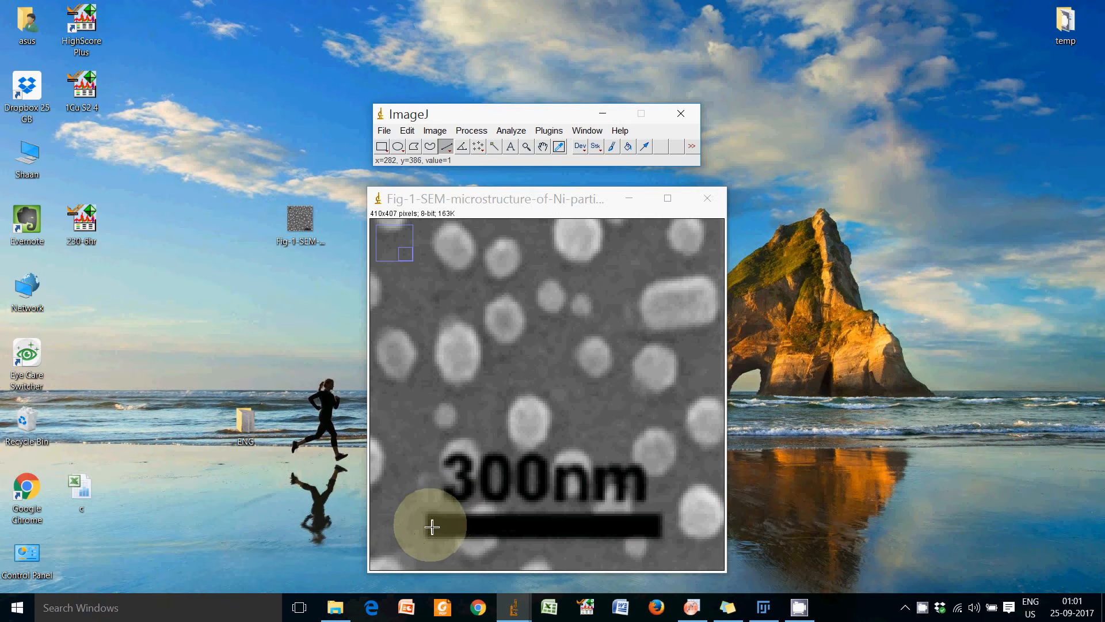
left_click(430, 528)
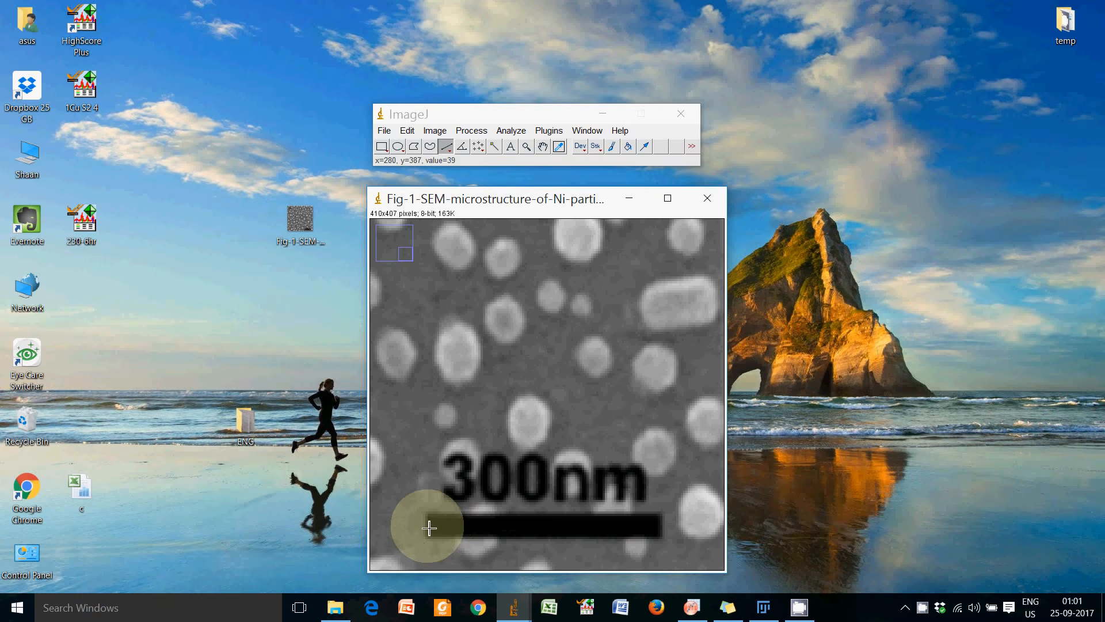
left_click_drag(429, 528, 590, 530)
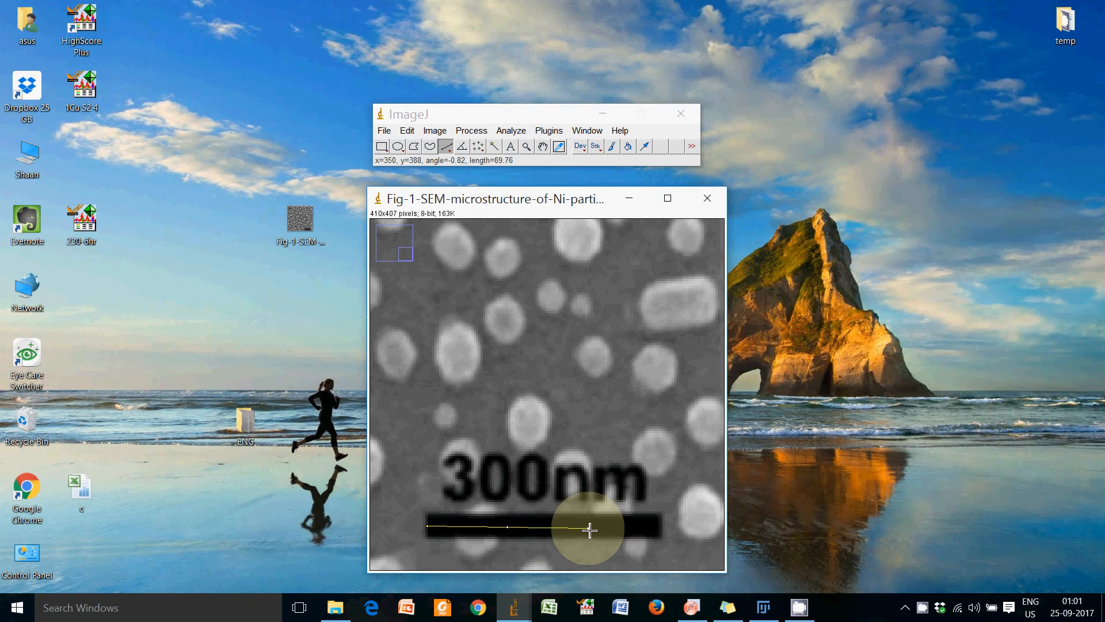
left_click_drag(590, 530, 648, 523)
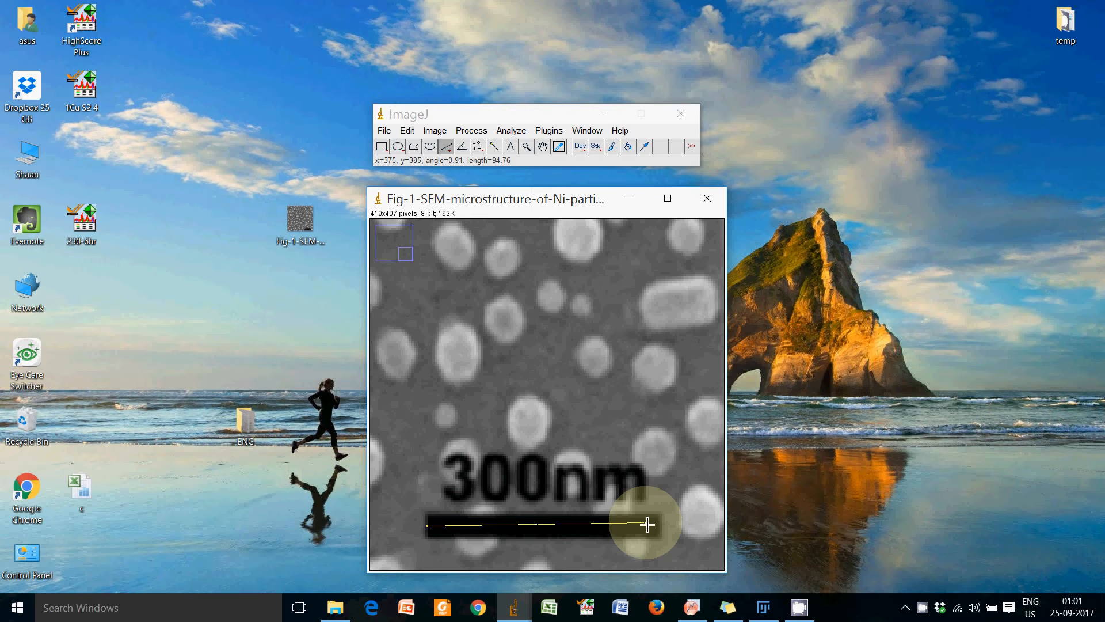
left_click_drag(647, 524, 662, 482)
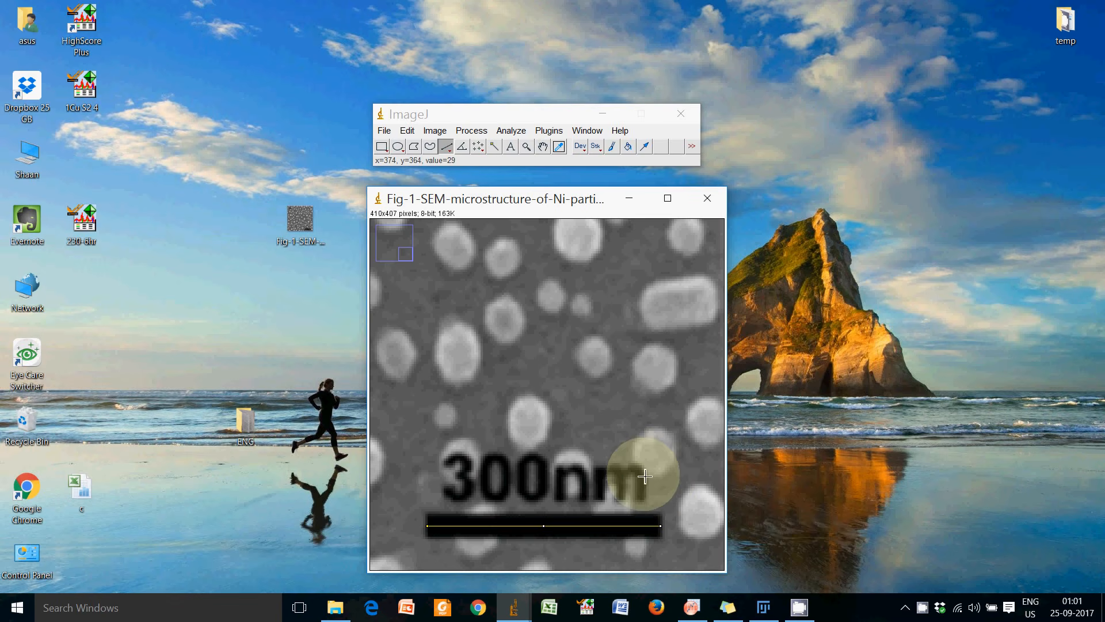
Set the image scale from the drawn line with a known distance of 300 and nm as the unit of length
left_click(511, 130)
left_click(536, 257)
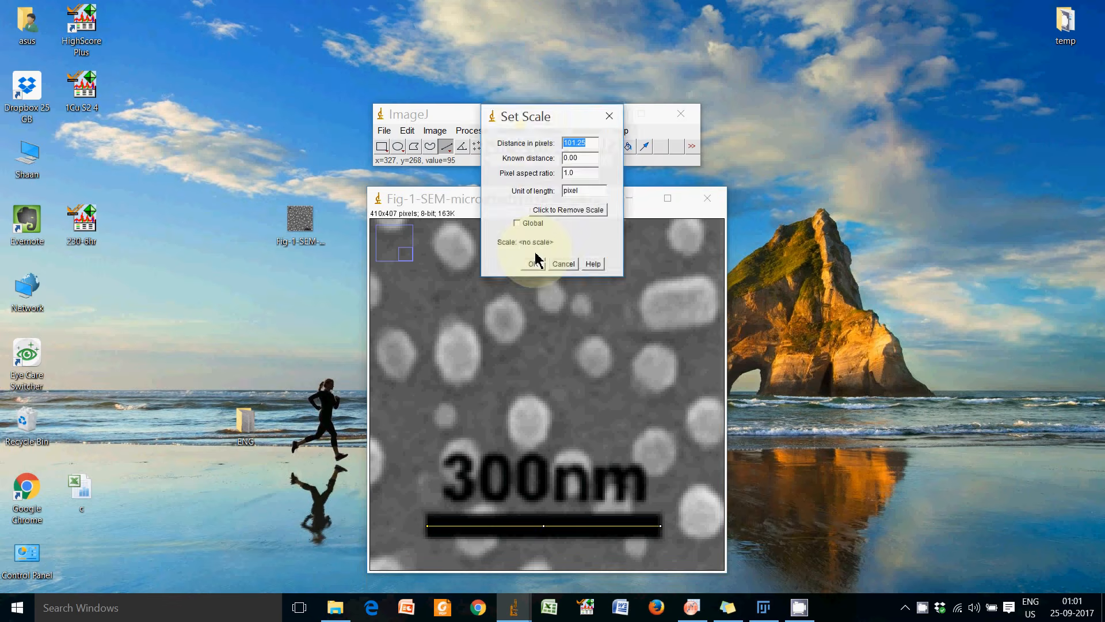
left_click_drag(534, 119, 707, 281)
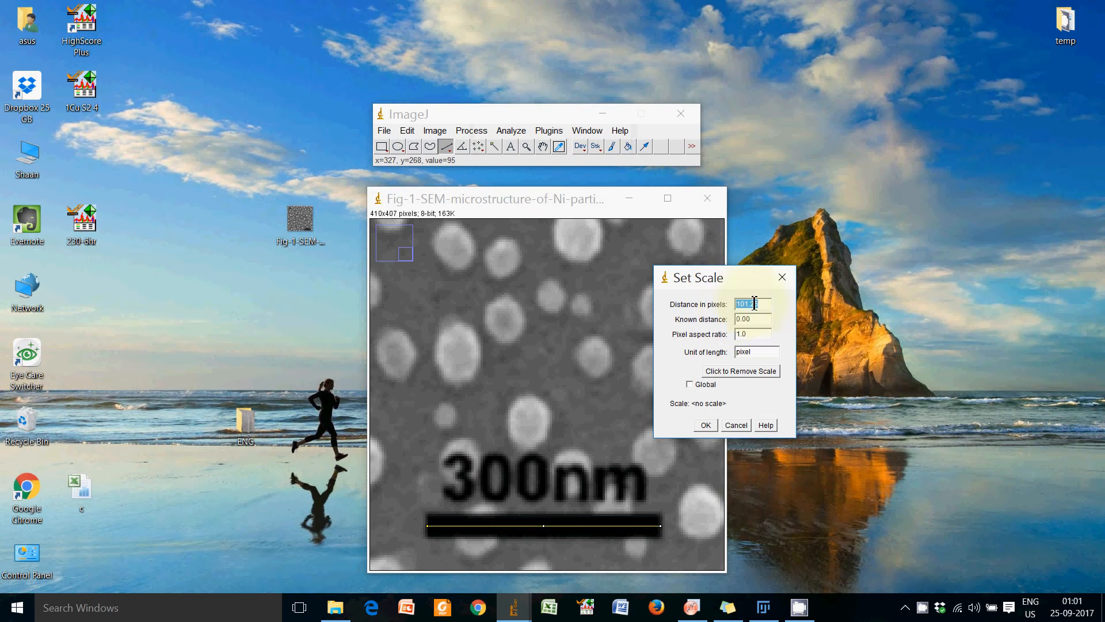
left_click(499, 510)
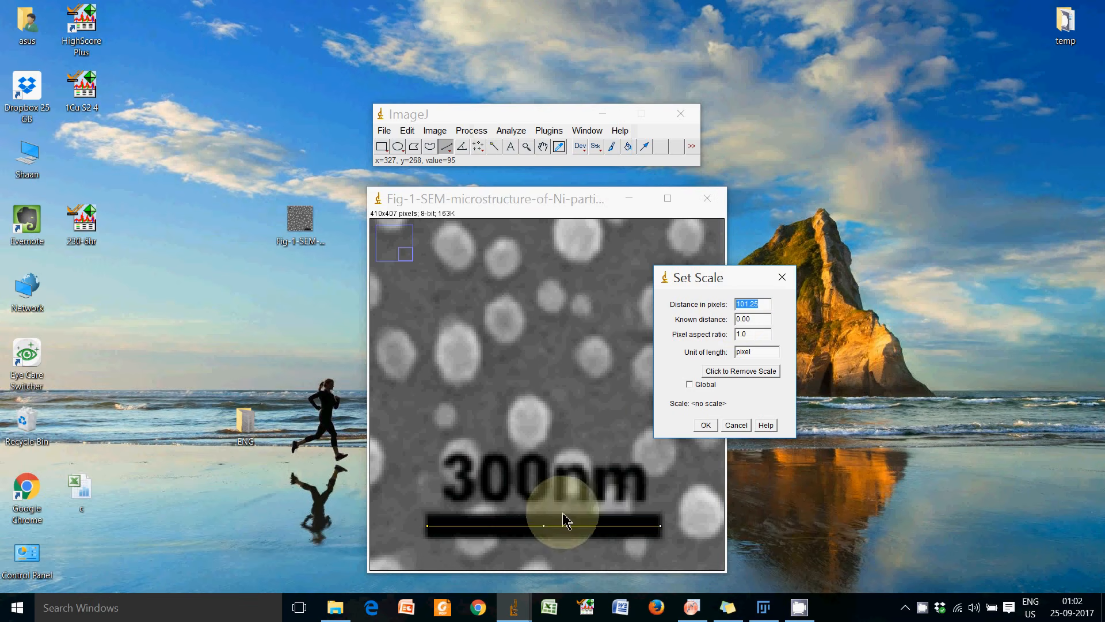
left_click(756, 320)
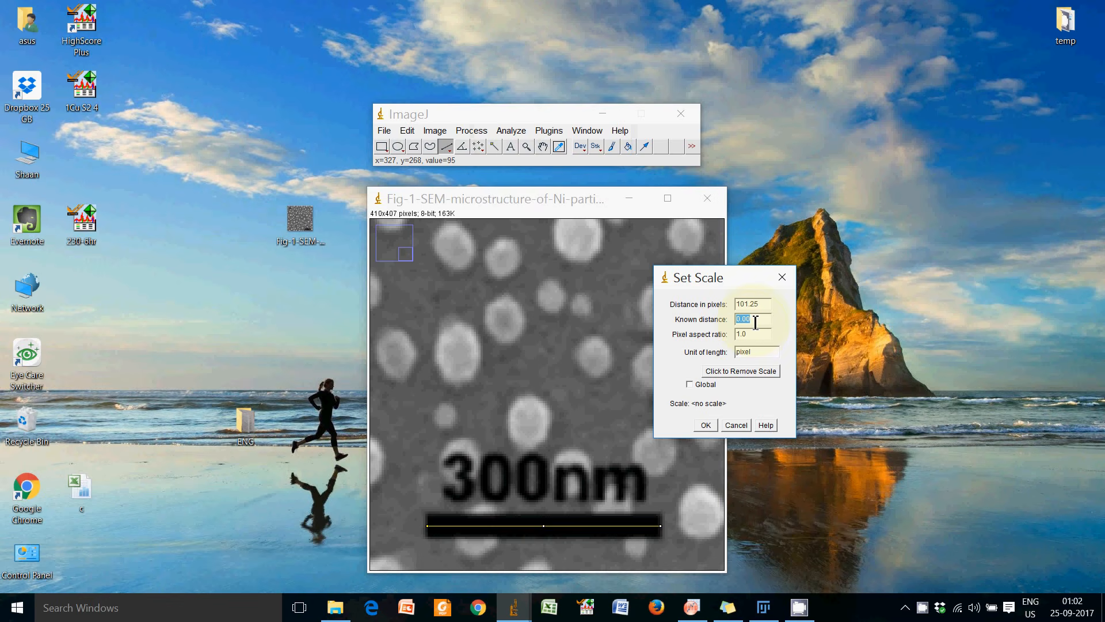
type("300")
left_click(752, 352)
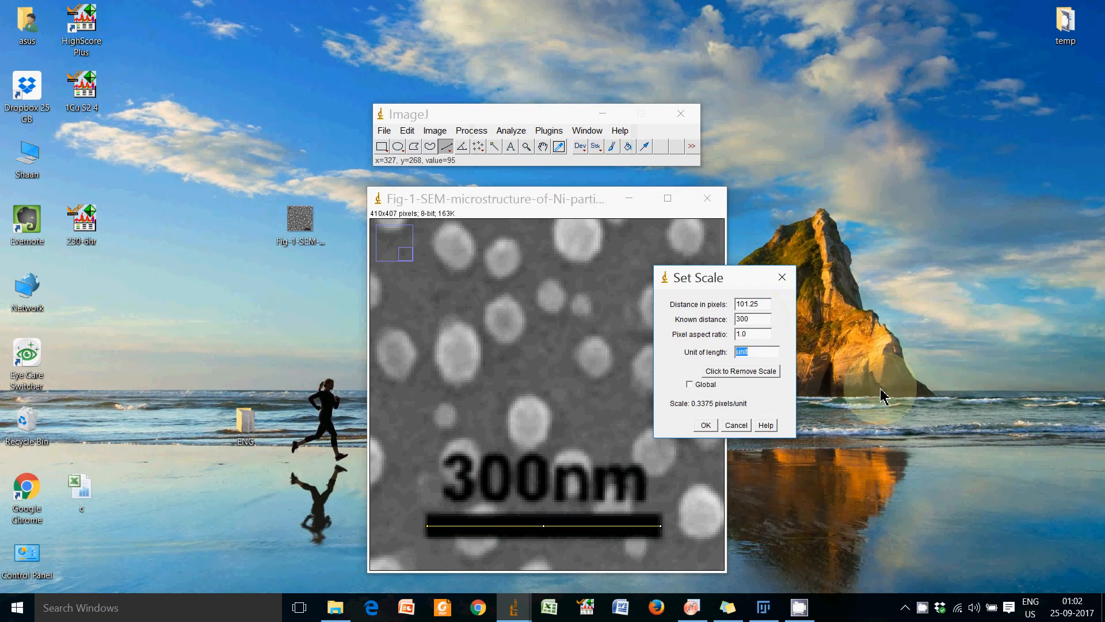
type("nm")
left_click(705, 425)
Clear the line selection from the scale bar and shift the image window sideways
left_click(633, 396)
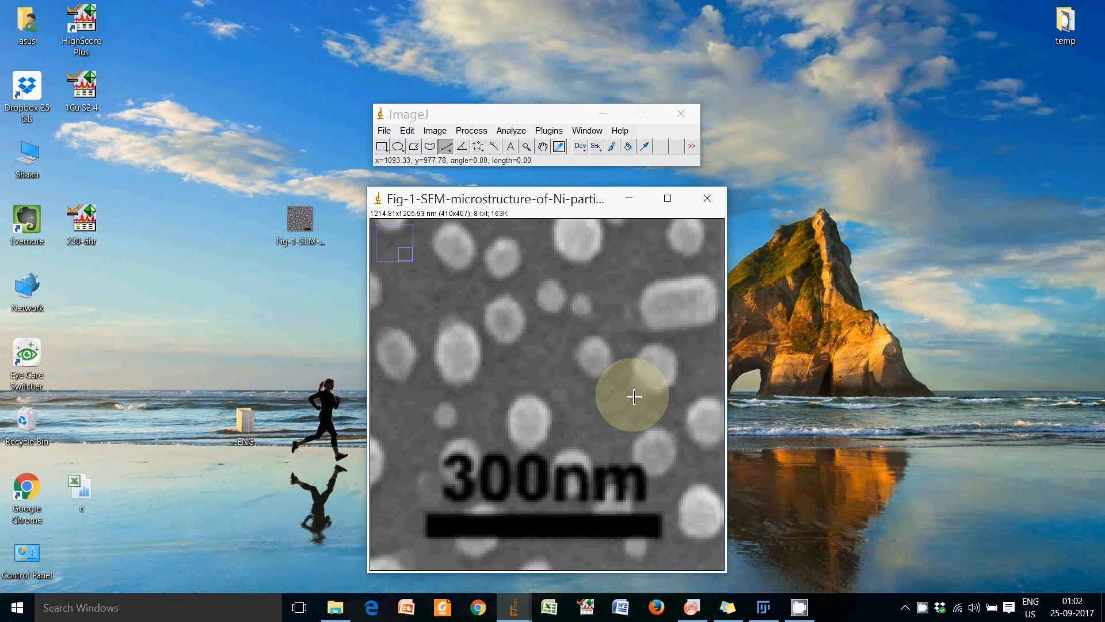
left_click(519, 200)
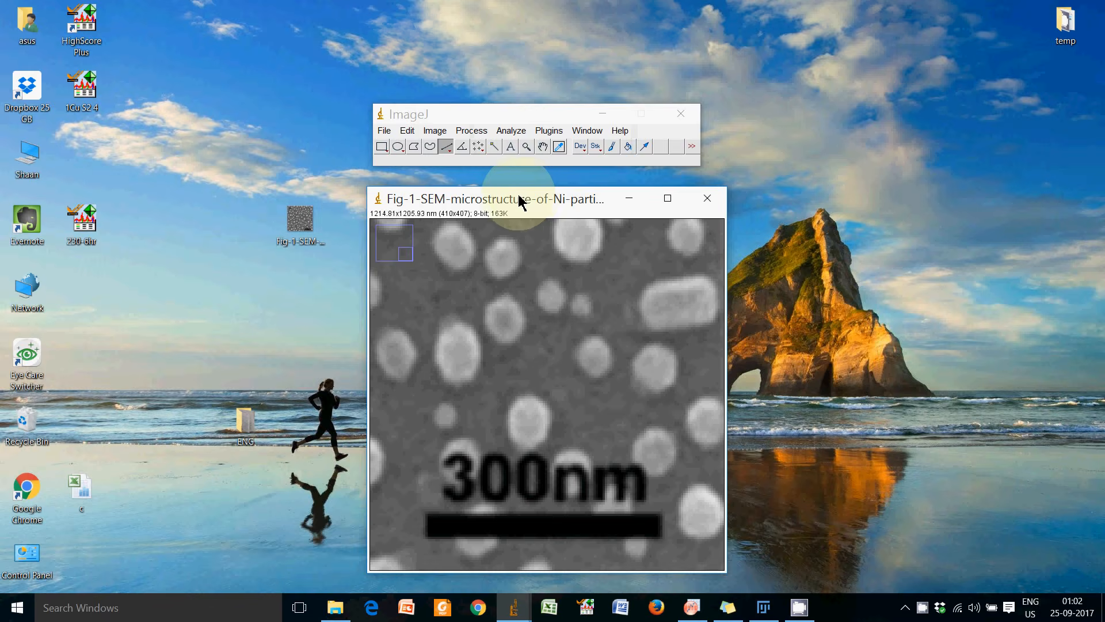
left_click_drag(524, 205, 441, 205)
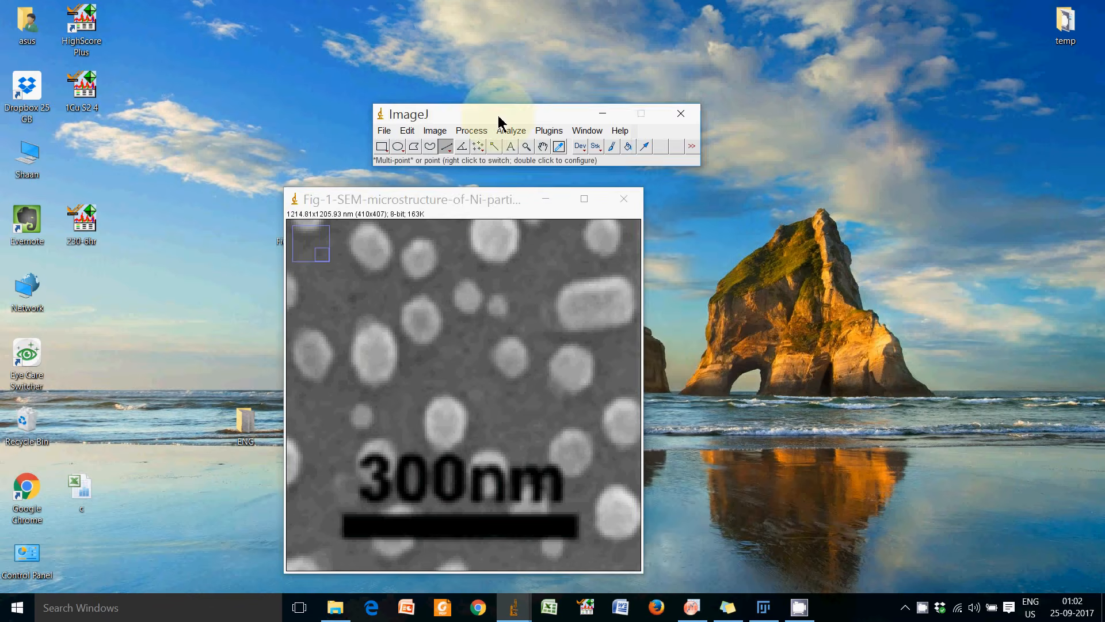
Arrange the ImageJ toolbar and the SEM image window side by side, then zoom the image out to show more particles
left_click_drag(500, 116, 784, 112)
left_click_drag(512, 194, 397, 117)
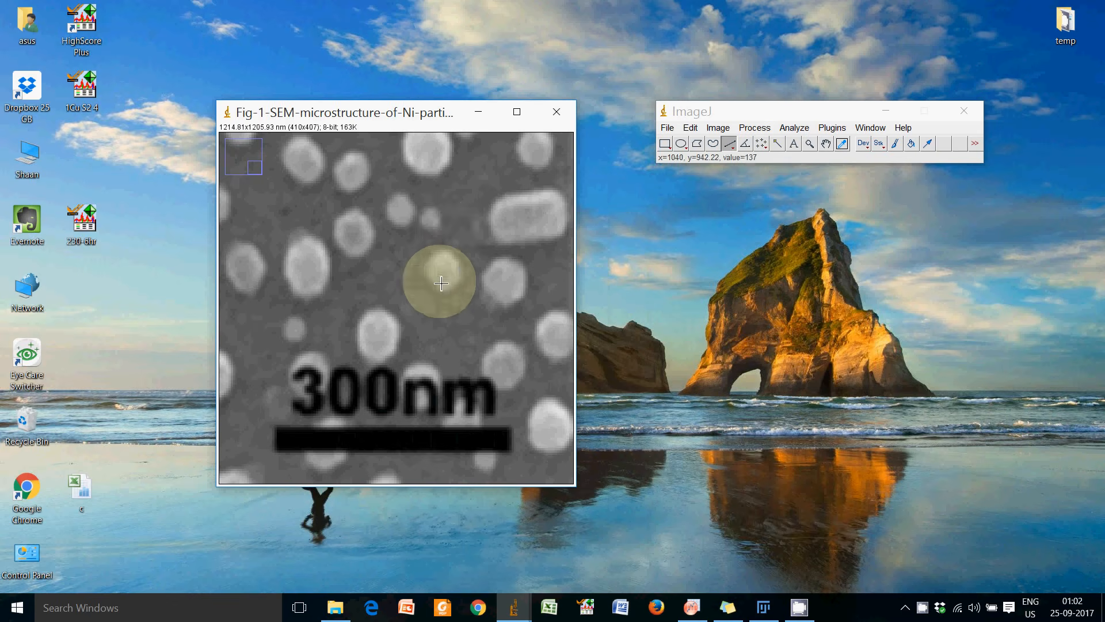
scroll(427, 288, "up", 1)
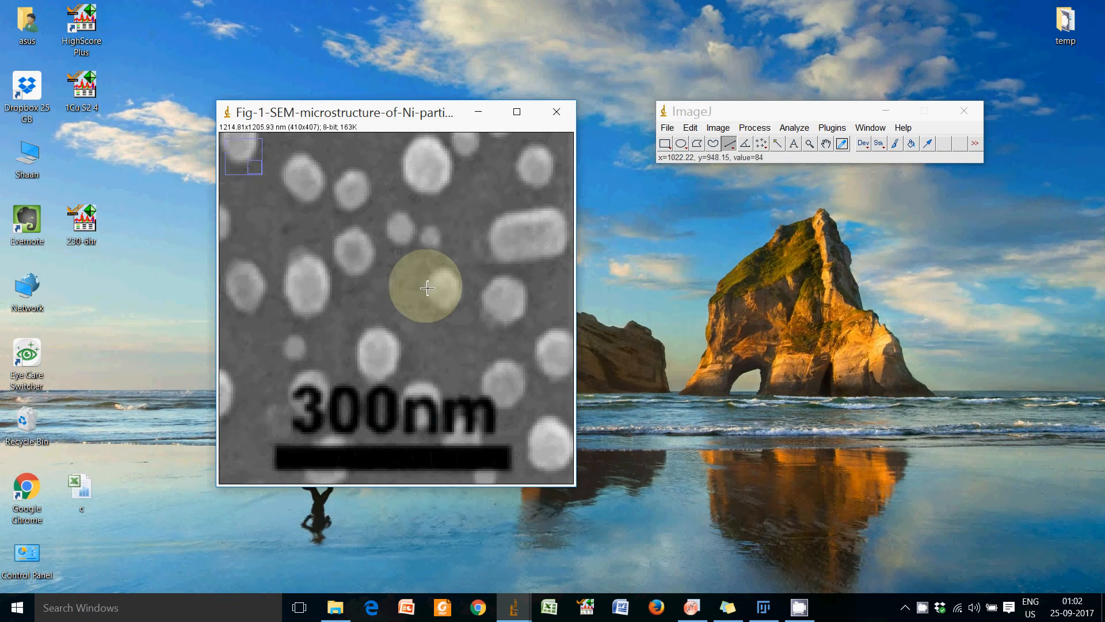
scroll(427, 288, "up", 3)
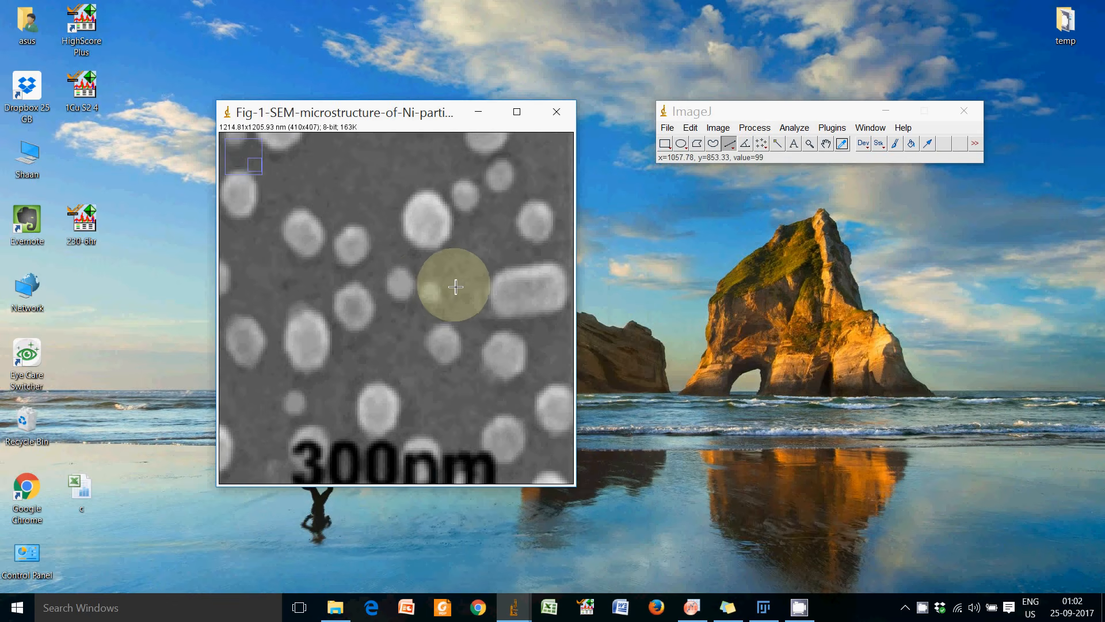
scroll(455, 287, "up", 1)
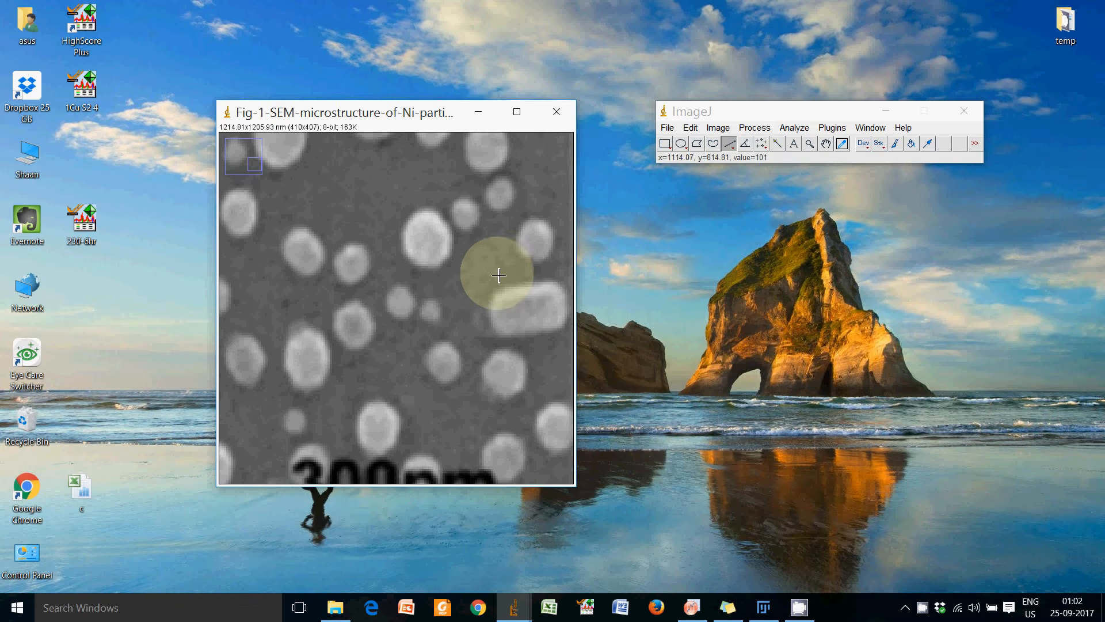
scroll(498, 275, "down", 2)
scroll(493, 269, "up", 6)
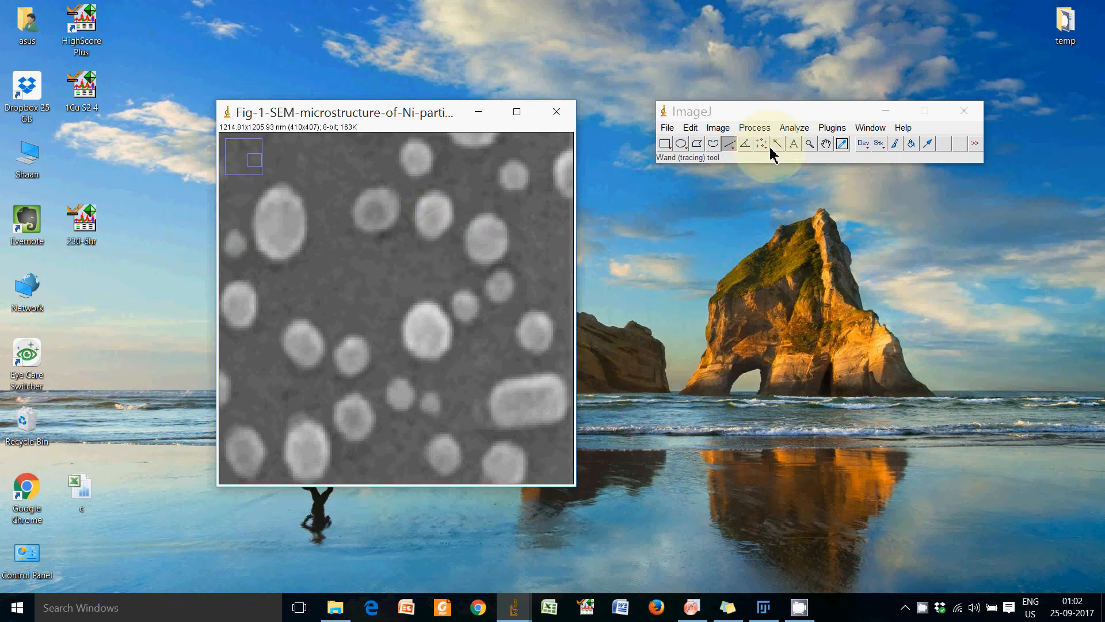
left_click(812, 144)
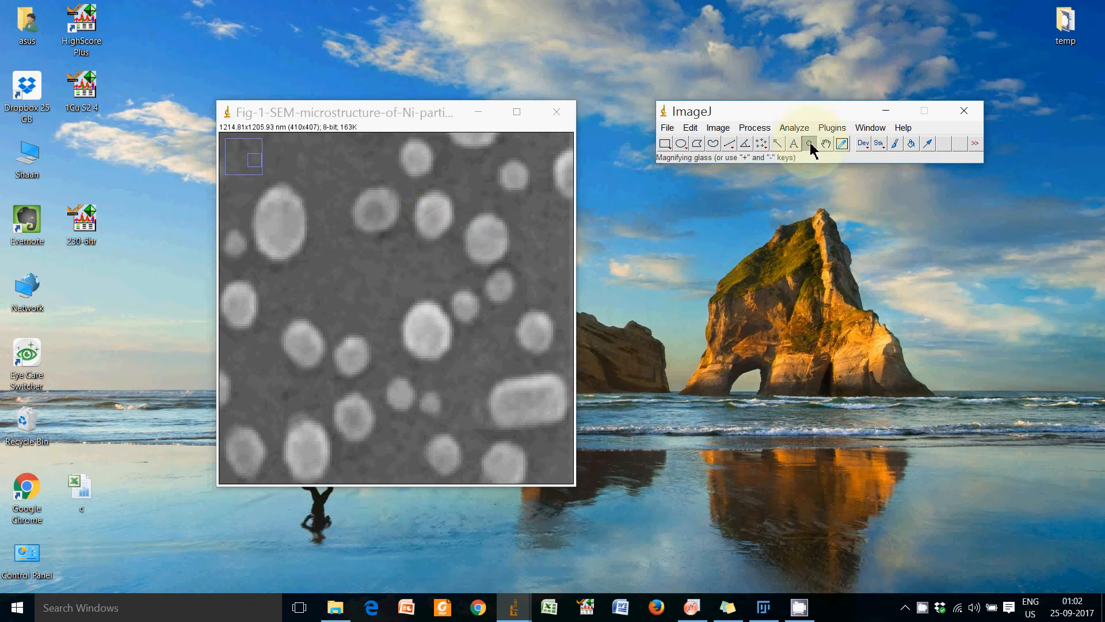
right_click(453, 244)
right_click(453, 245)
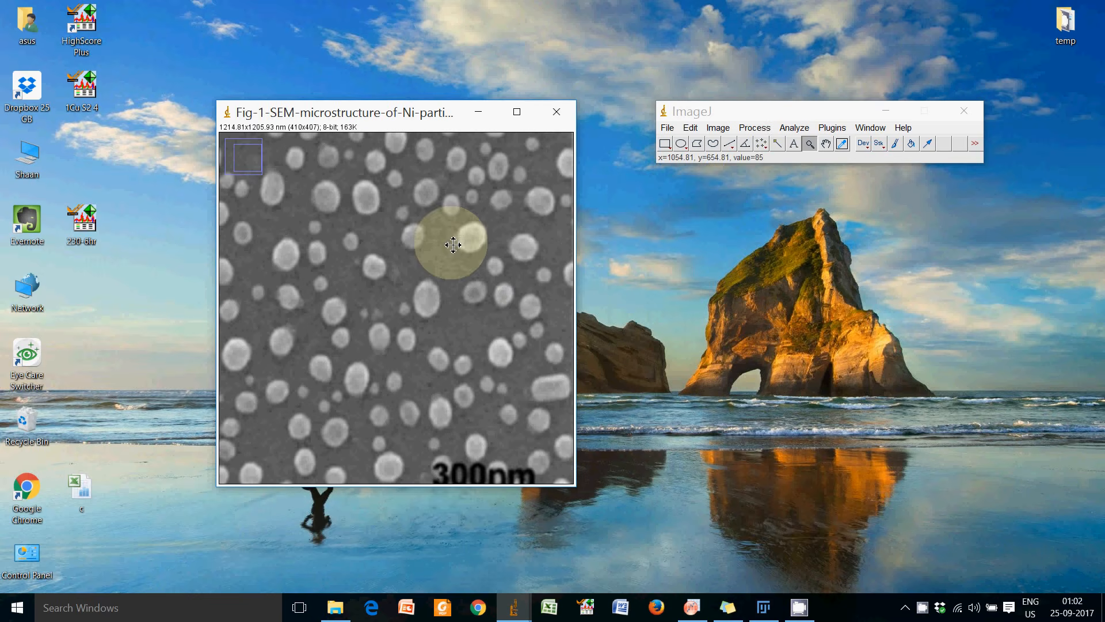
Draw a straight line about 161 nm long between two neighbouring particles near the image centre and measure it
left_click(731, 145)
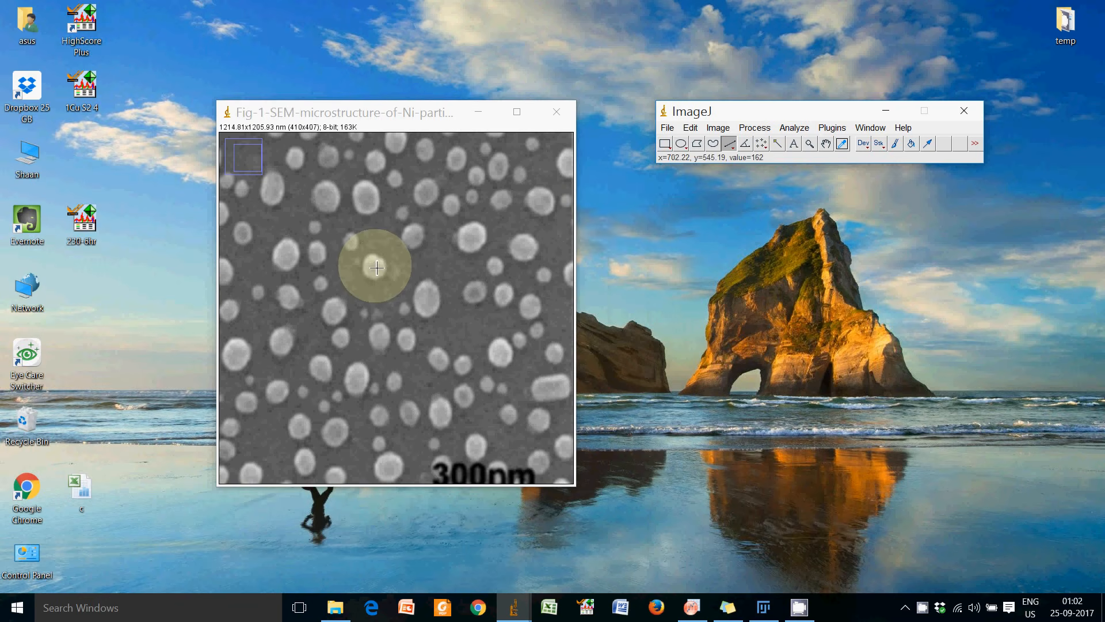
left_click_drag(375, 264, 426, 300)
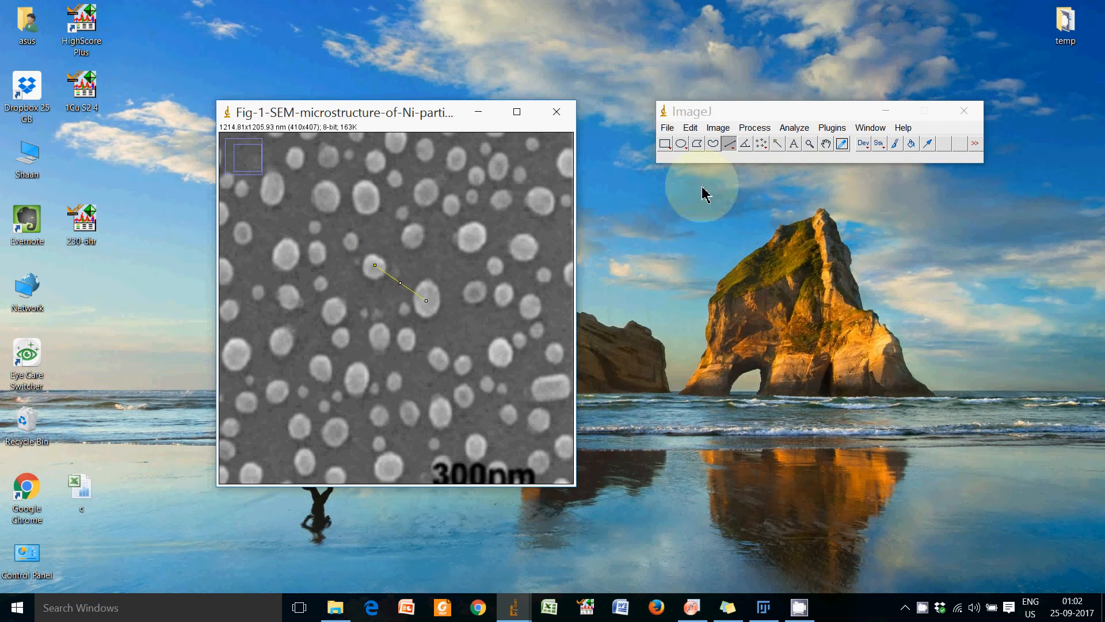
left_click(795, 128)
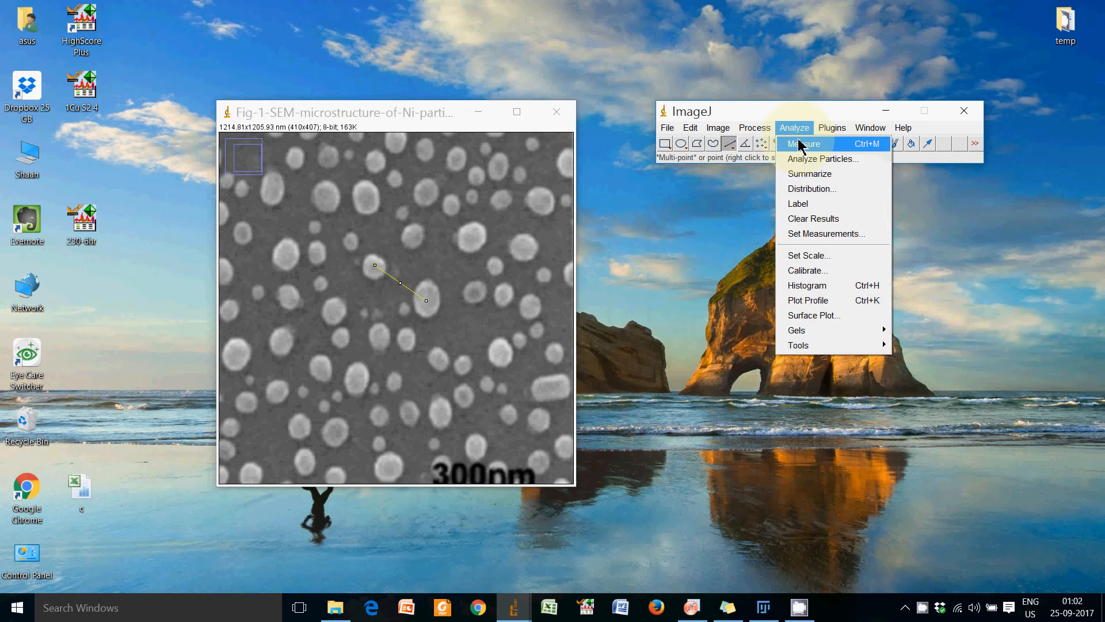
left_click(801, 145)
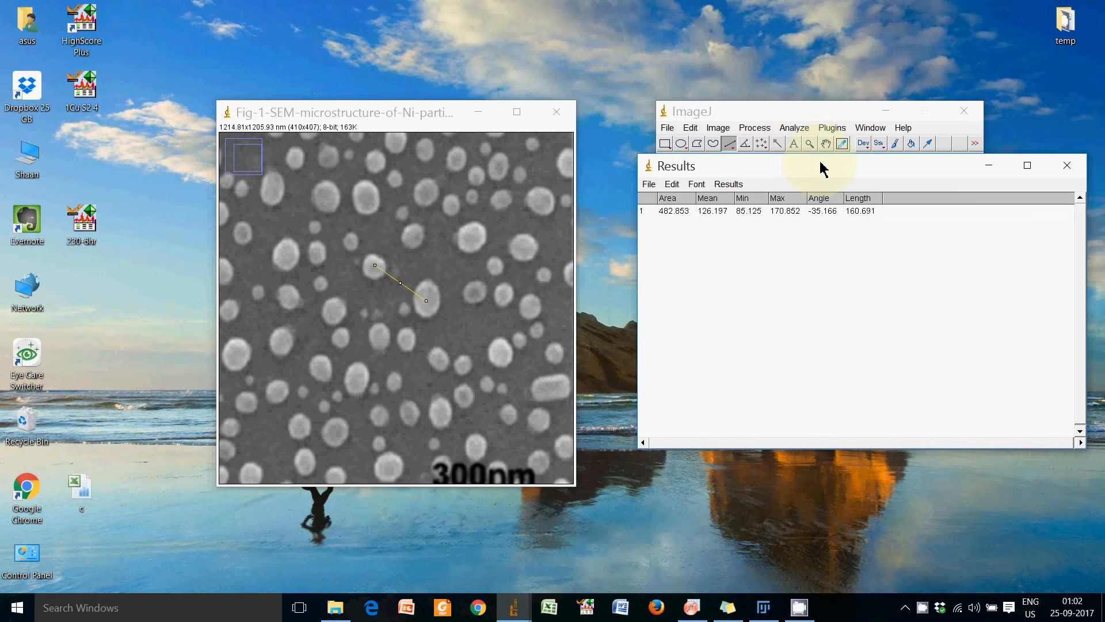
left_click_drag(820, 170, 769, 204)
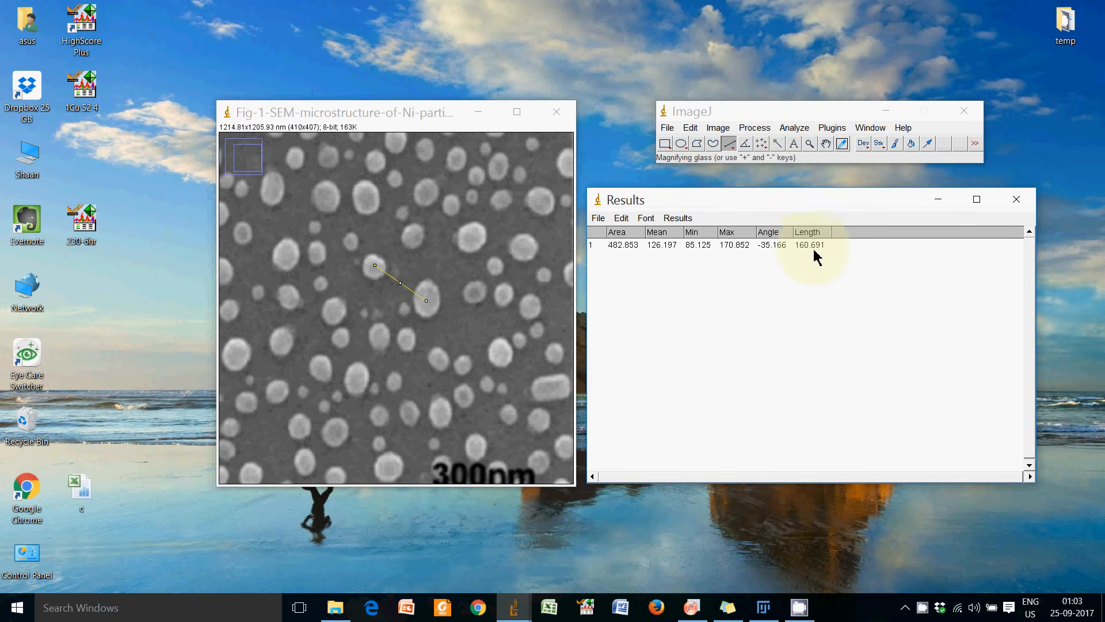
Fill the measured line into the image to mark that particle pair, and clear the line selection
left_click(690, 128)
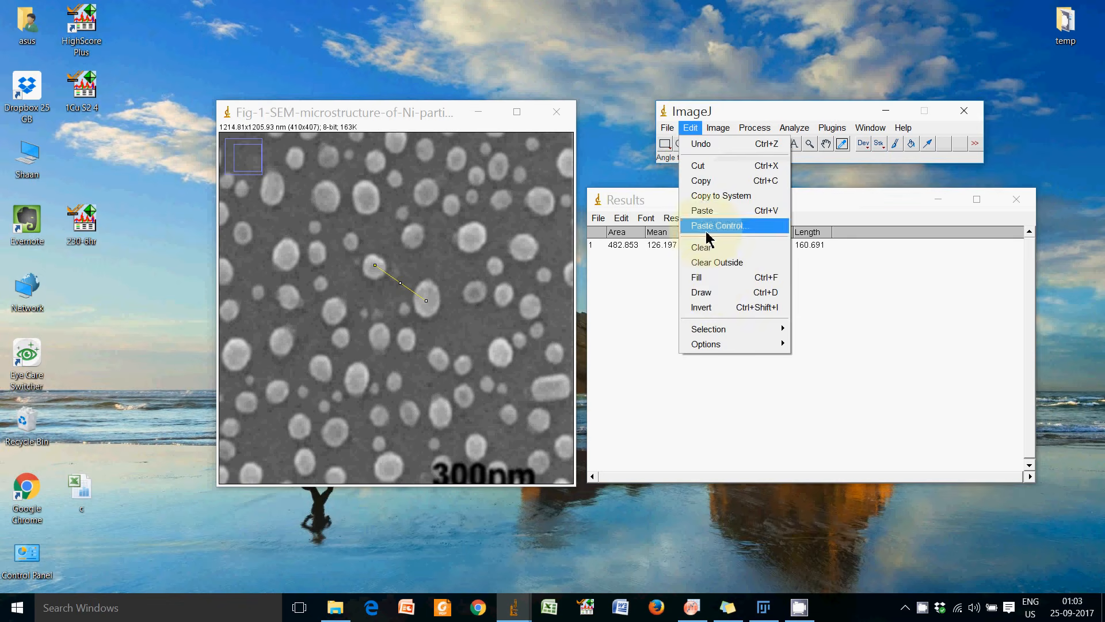
left_click(711, 279)
left_click(415, 311)
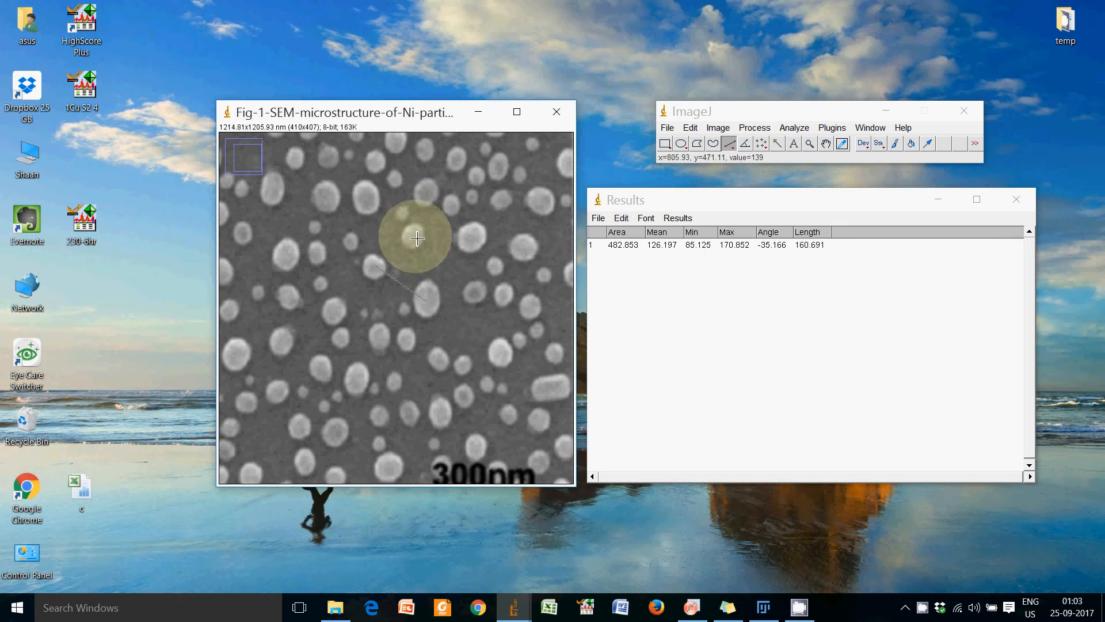
Measure a horizontal line about 161 nm long between the two particles just above the marked pair, and fill it into the image
left_click_drag(410, 236, 473, 236)
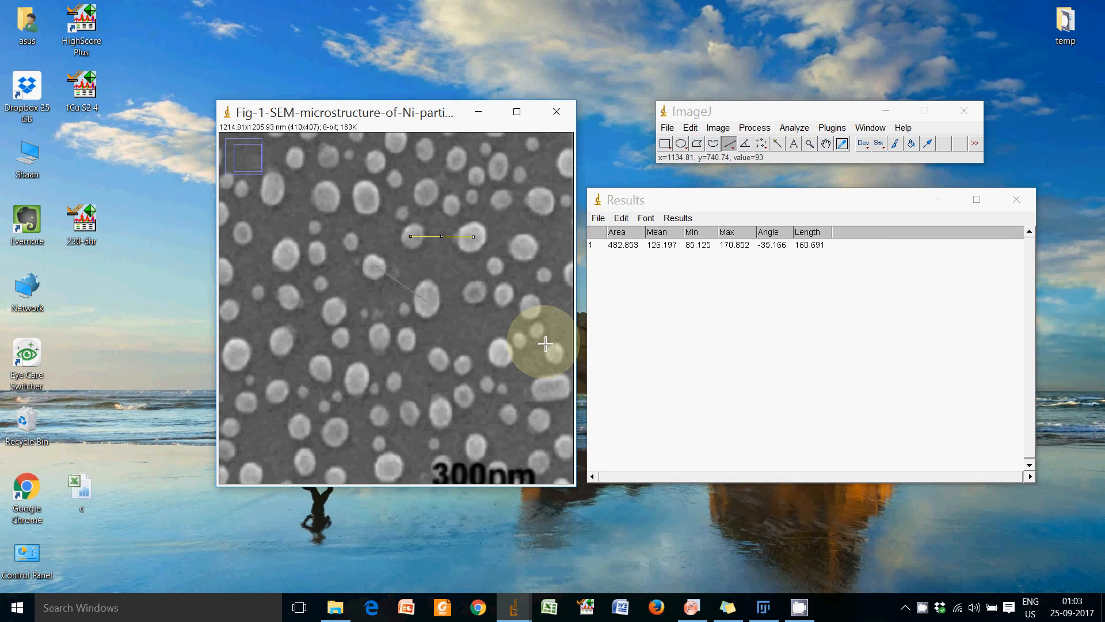
key("ctrl+m")
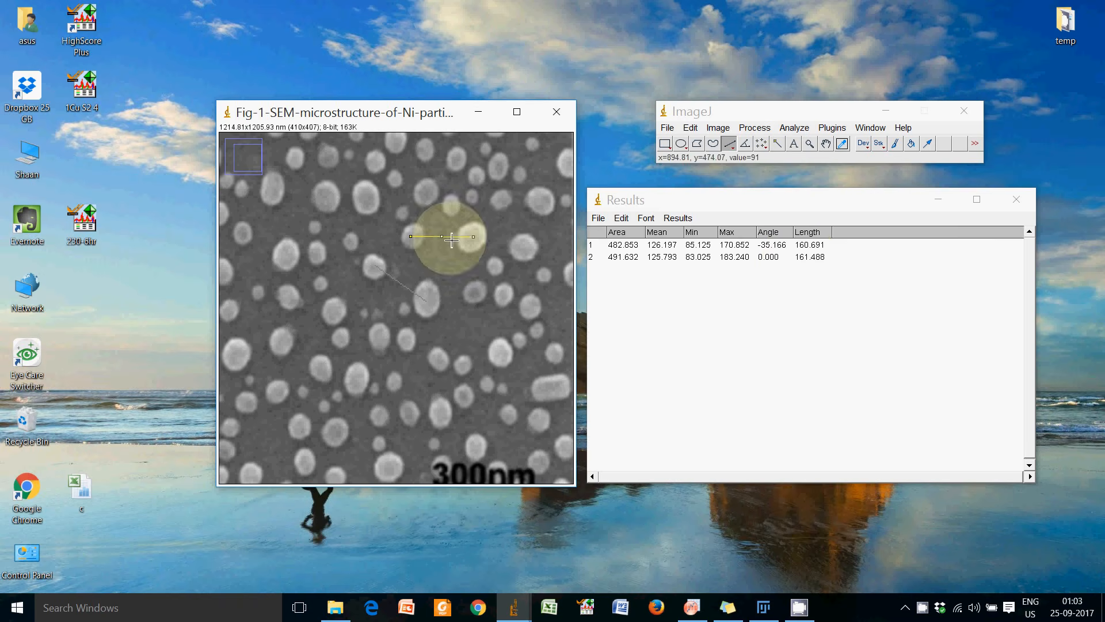
key("ctrl+f")
left_click(454, 261)
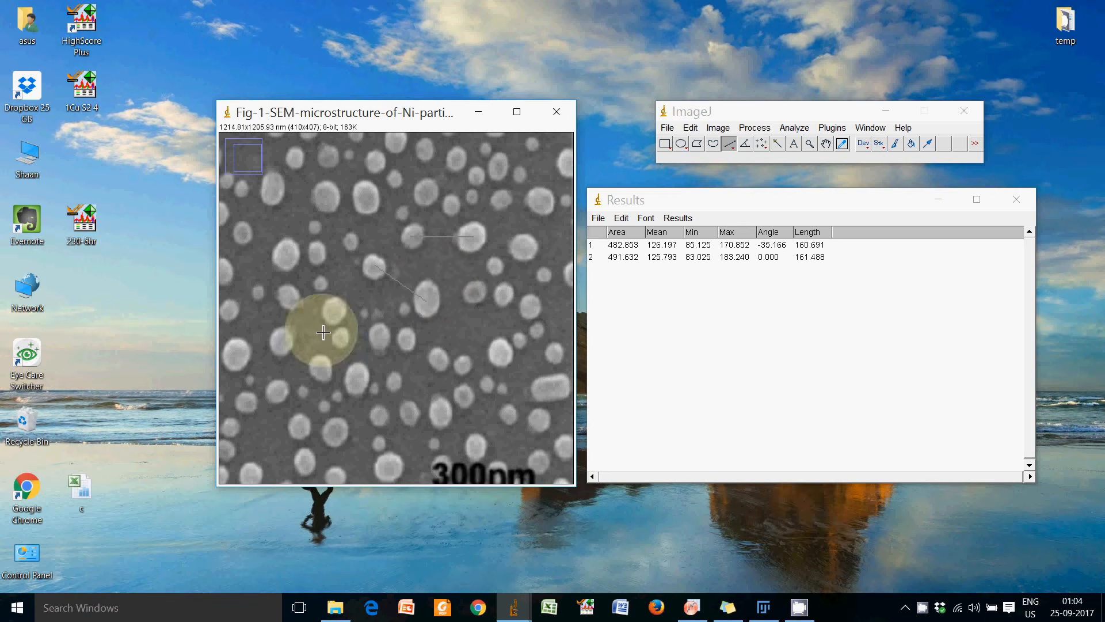
Measure and fill a line of about 177 nm between two upper-left particles and one of about 69 nm between two adjacent right-side particles
left_click_drag(288, 256, 274, 191)
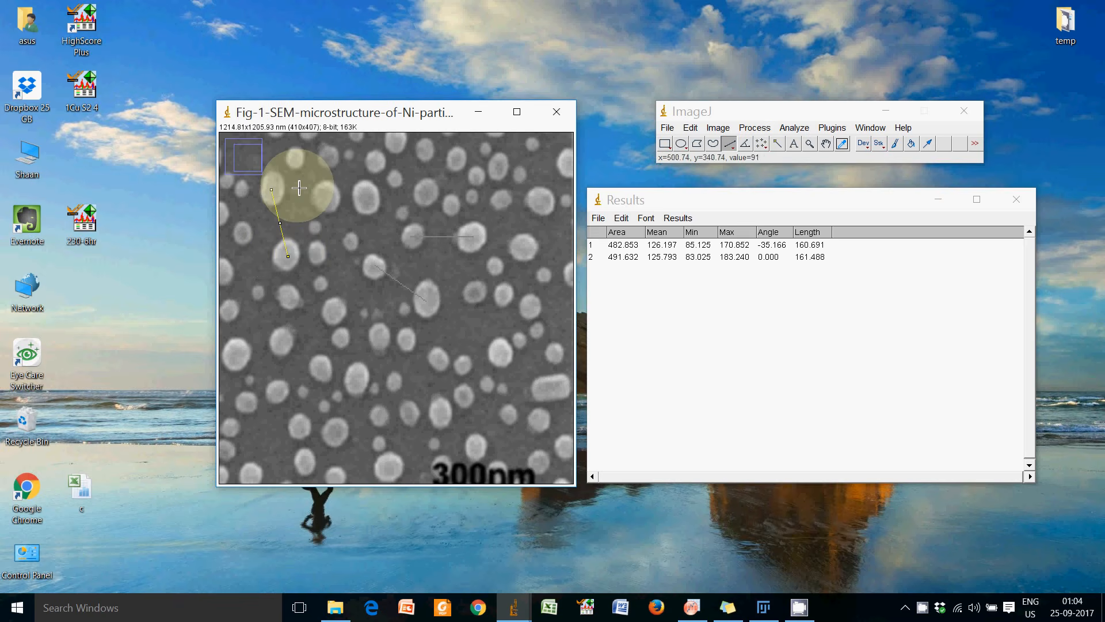
key("ctrl+m")
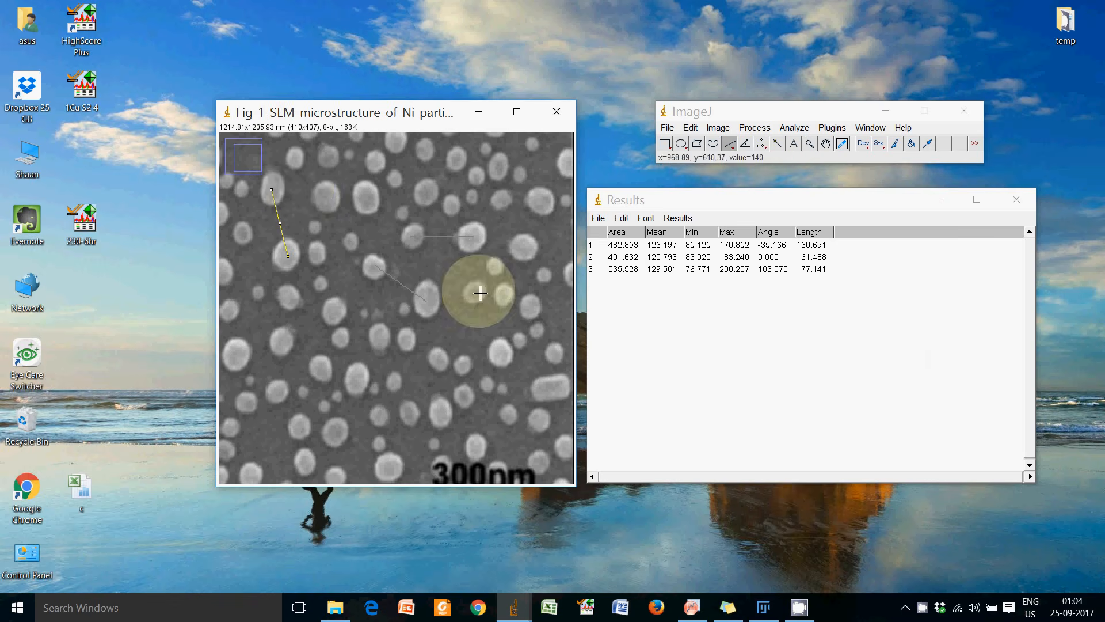
left_click_drag(477, 289, 504, 296)
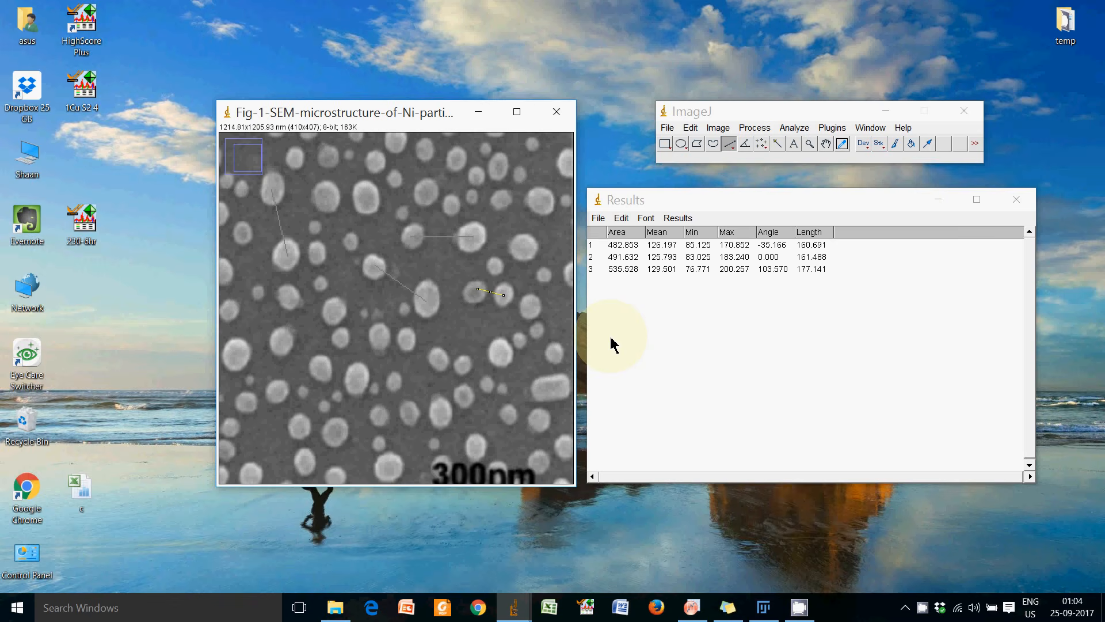
key("ctrl+m")
key("ctrl+f")
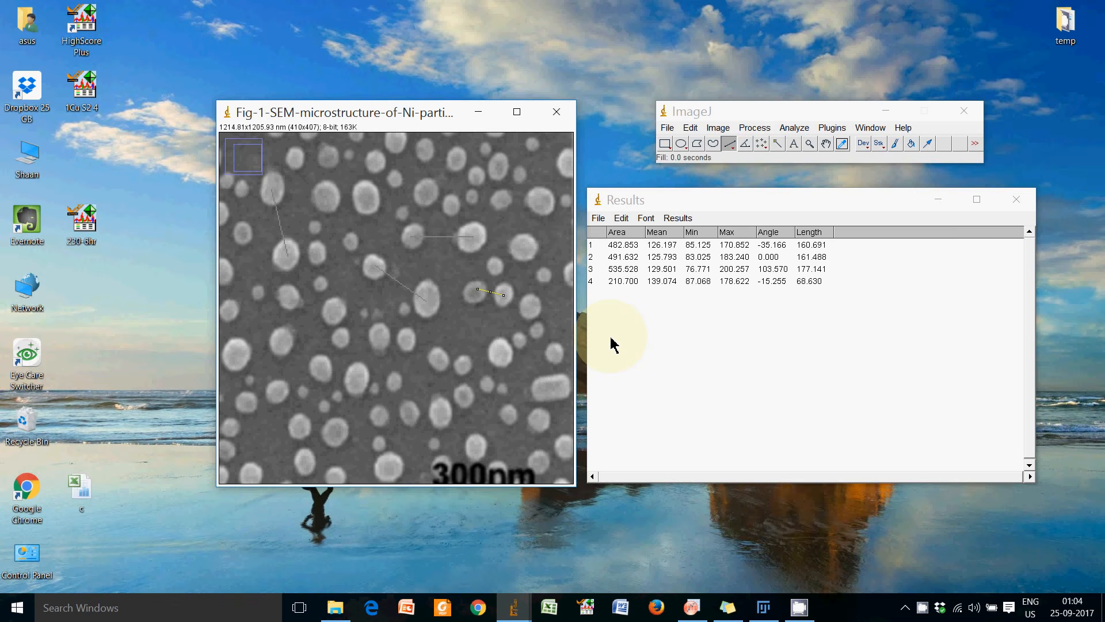
Measure a line about 126 nm long between two neighbouring particles below the image centre and fill it into the image
left_click_drag(381, 336, 357, 381)
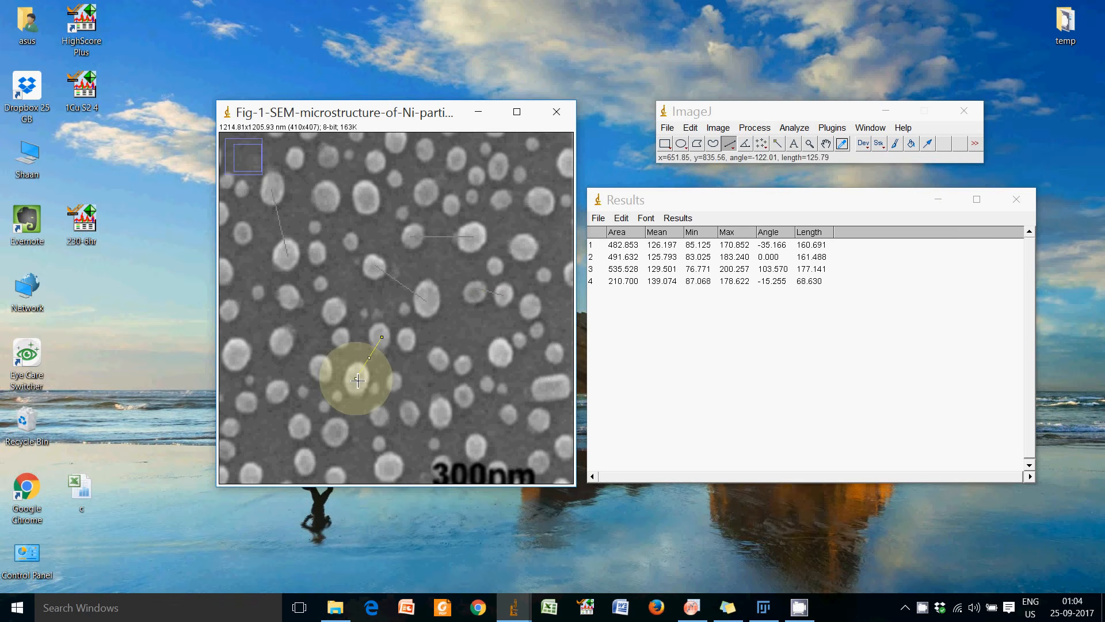
key("ctrl+m")
key("ctrl+f")
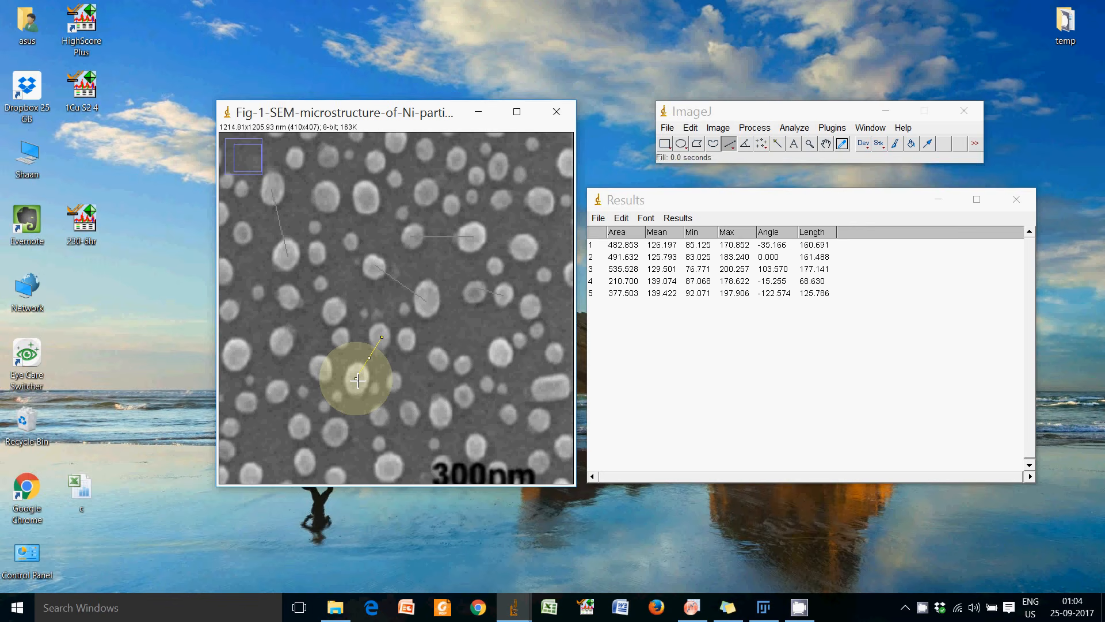
Summarize the line measurements in the Results table
left_click(673, 413)
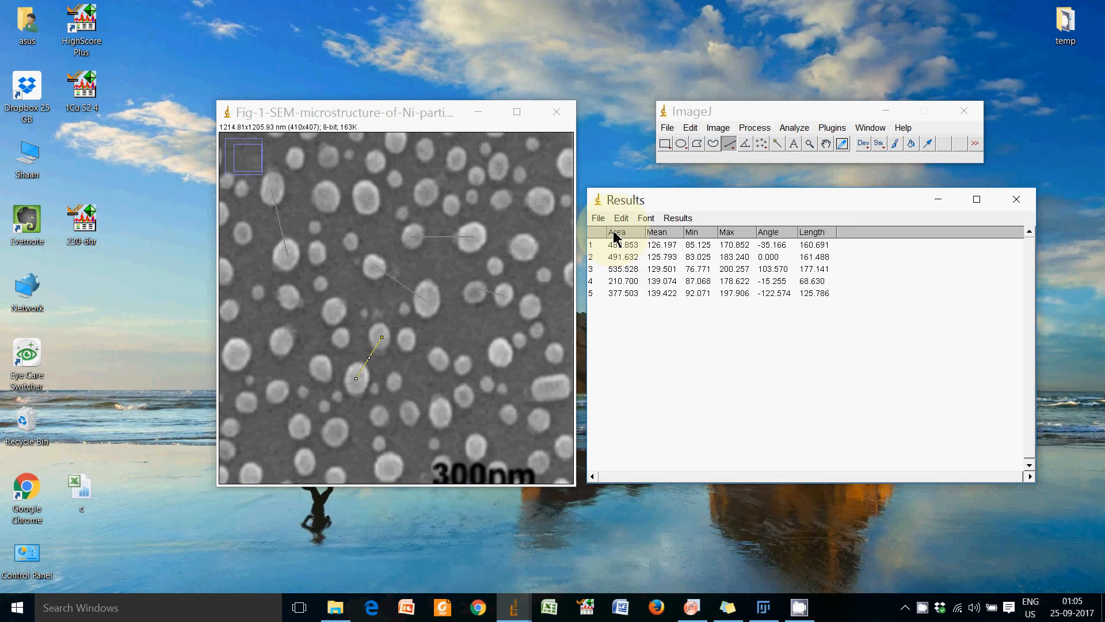
left_click(679, 220)
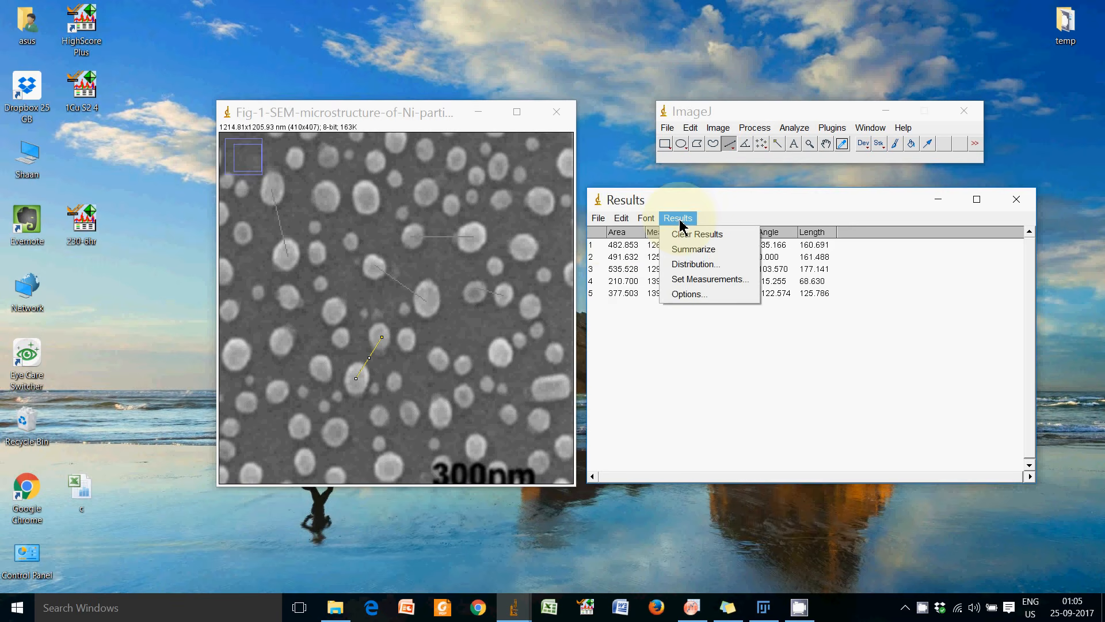
left_click(692, 252)
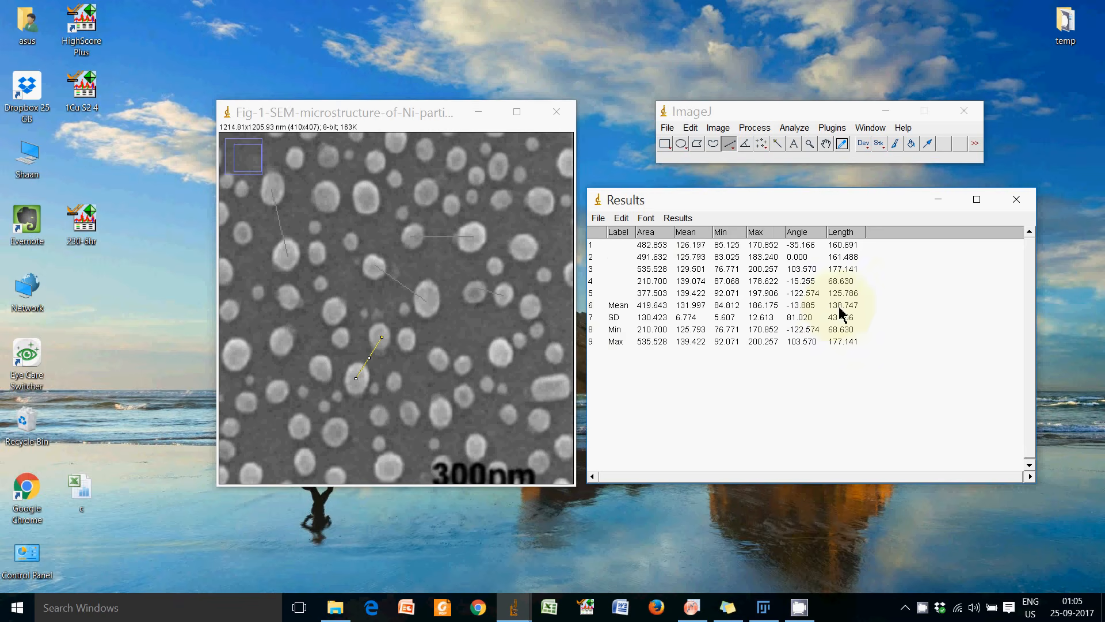
Save the Results table to the Desktop under the file name test 1
left_click(599, 218)
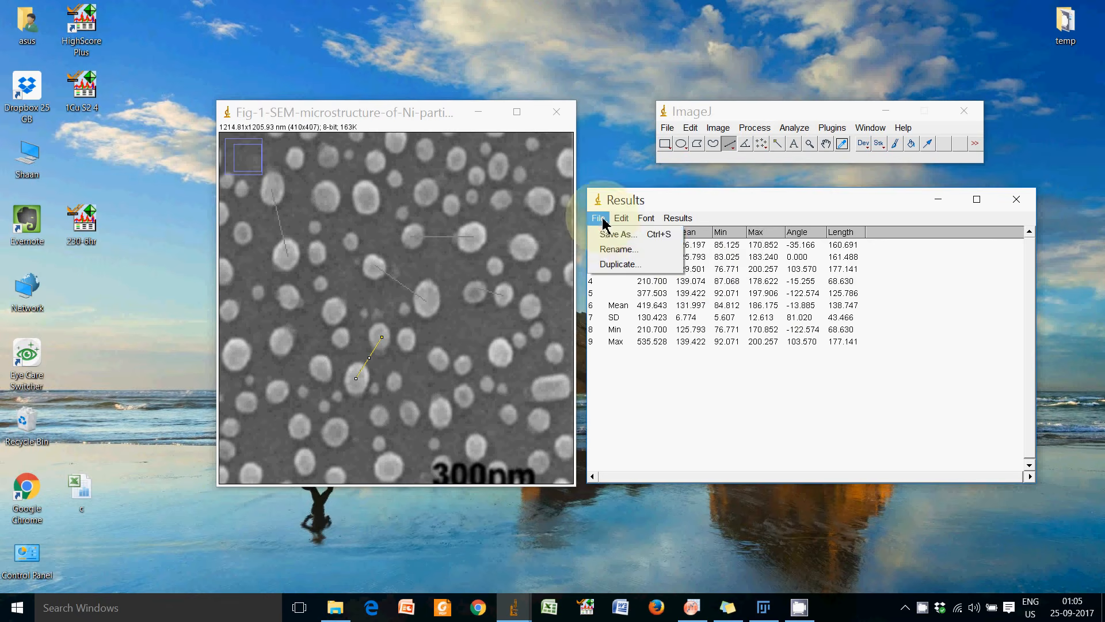
left_click(606, 235)
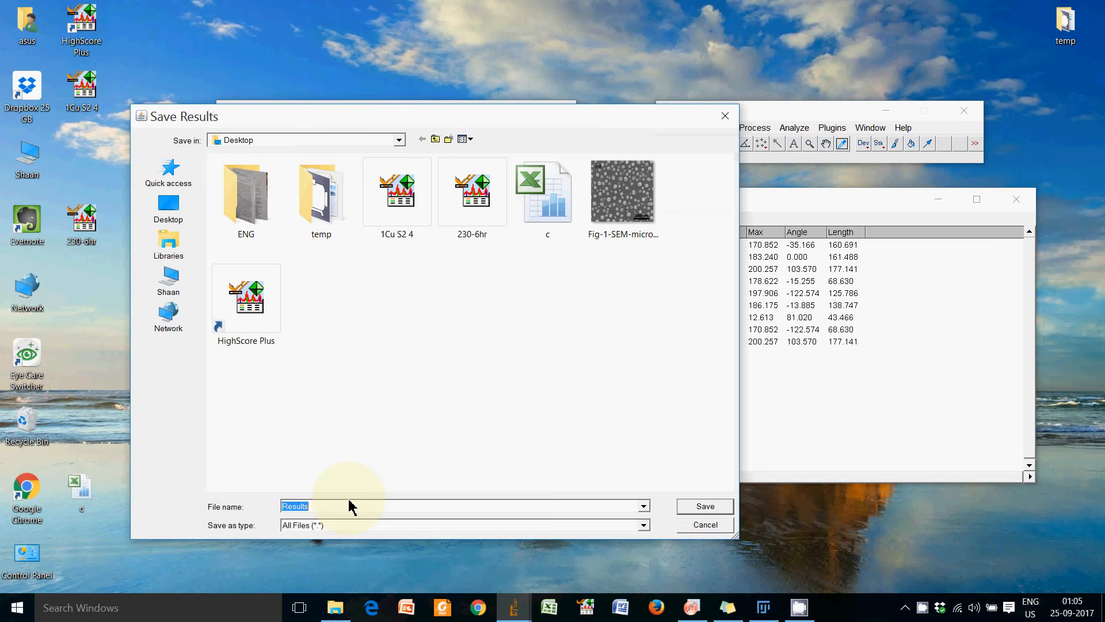
type("test 1")
left_click(705, 506)
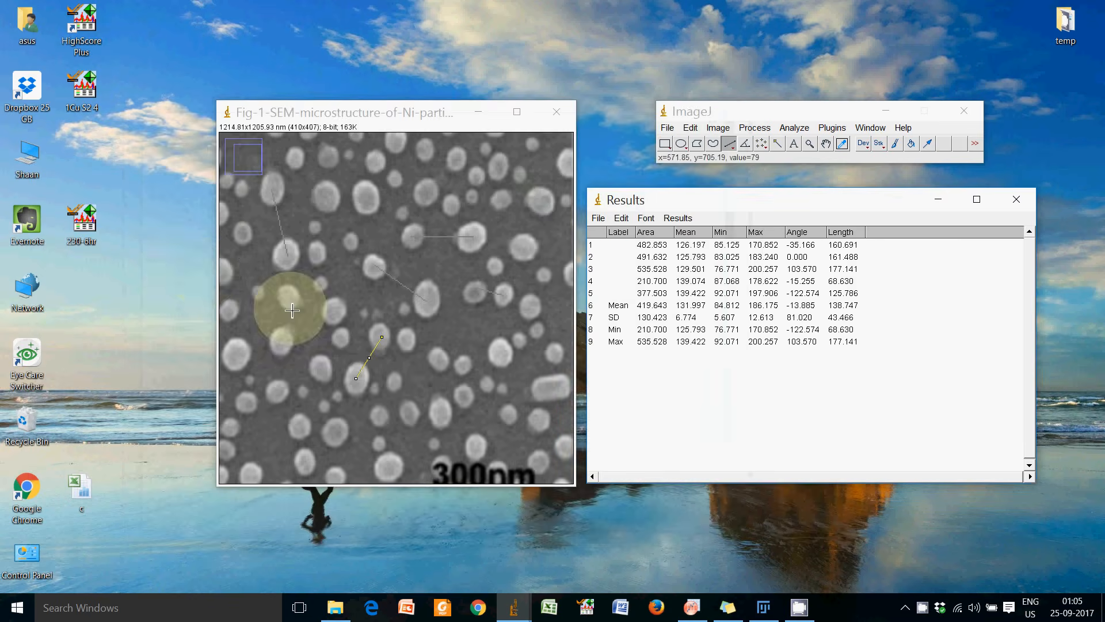
Move the test 1 file to a clear spot on the desktop and open it in a maximized Excel window
left_click_drag(81, 162, 252, 28)
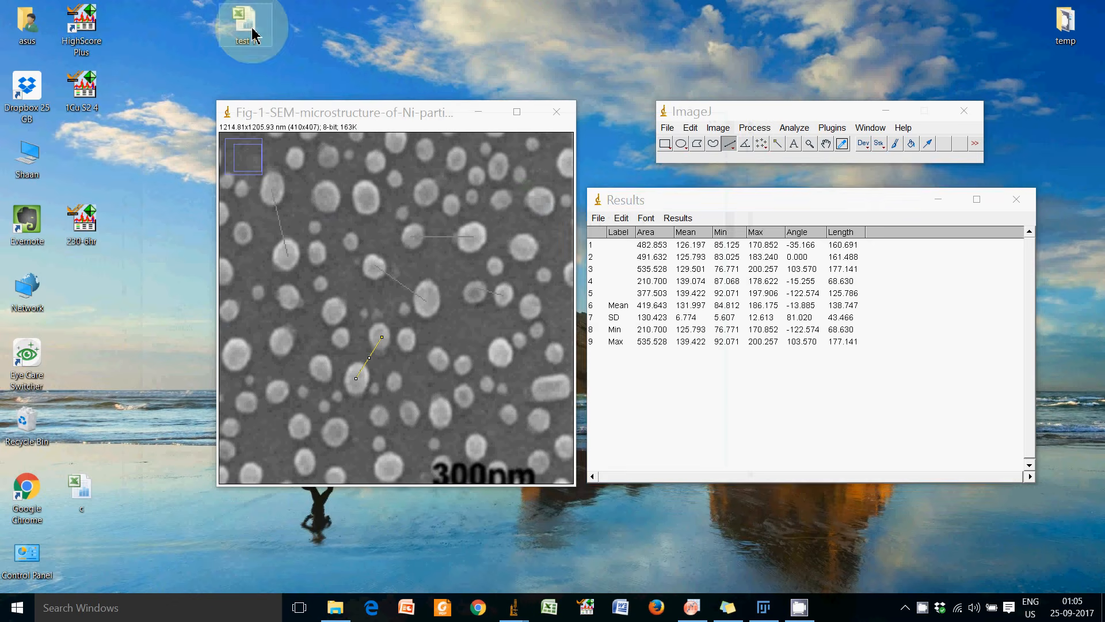
double_click(252, 32)
left_click(502, 343)
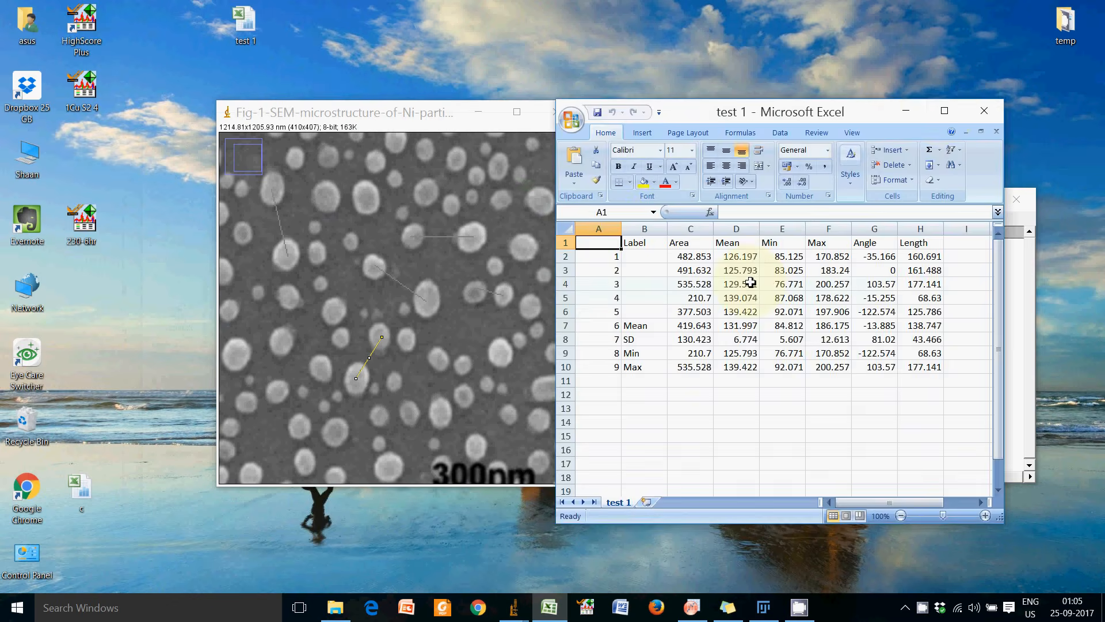
left_click(944, 111)
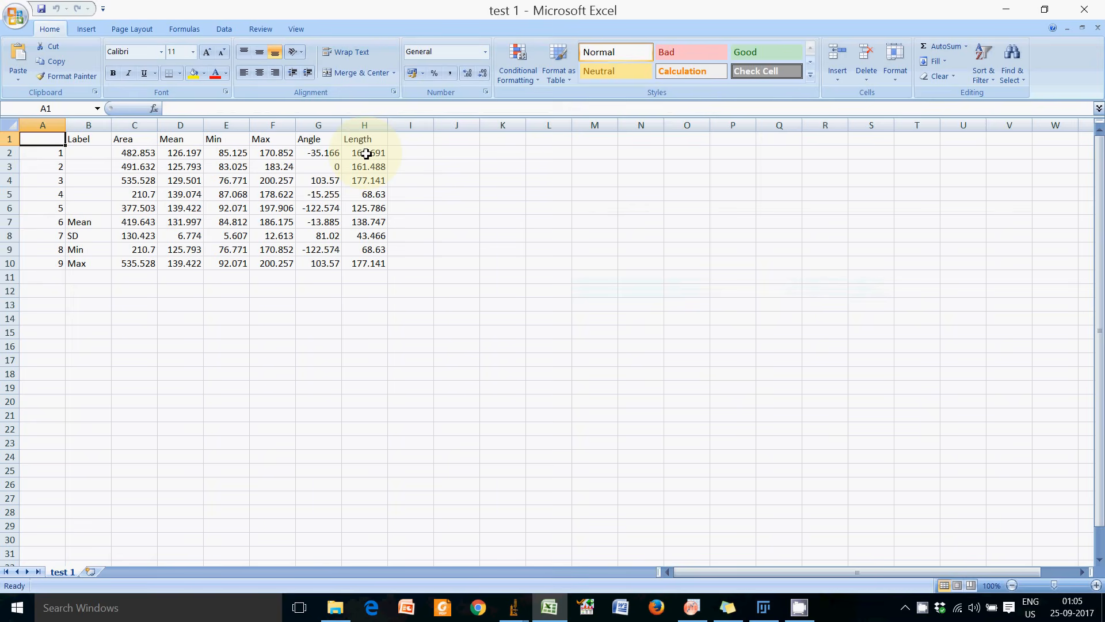
Review the Length values in H2:H10 of the test 1 sheet and close Excel
left_click_drag(366, 153, 365, 264)
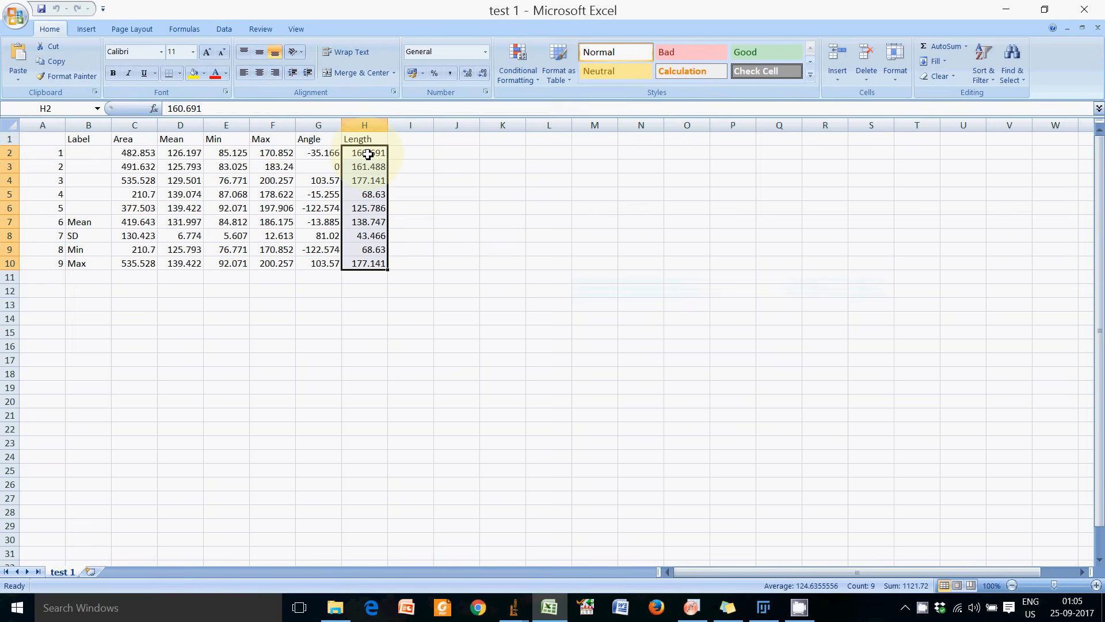
left_click(405, 152)
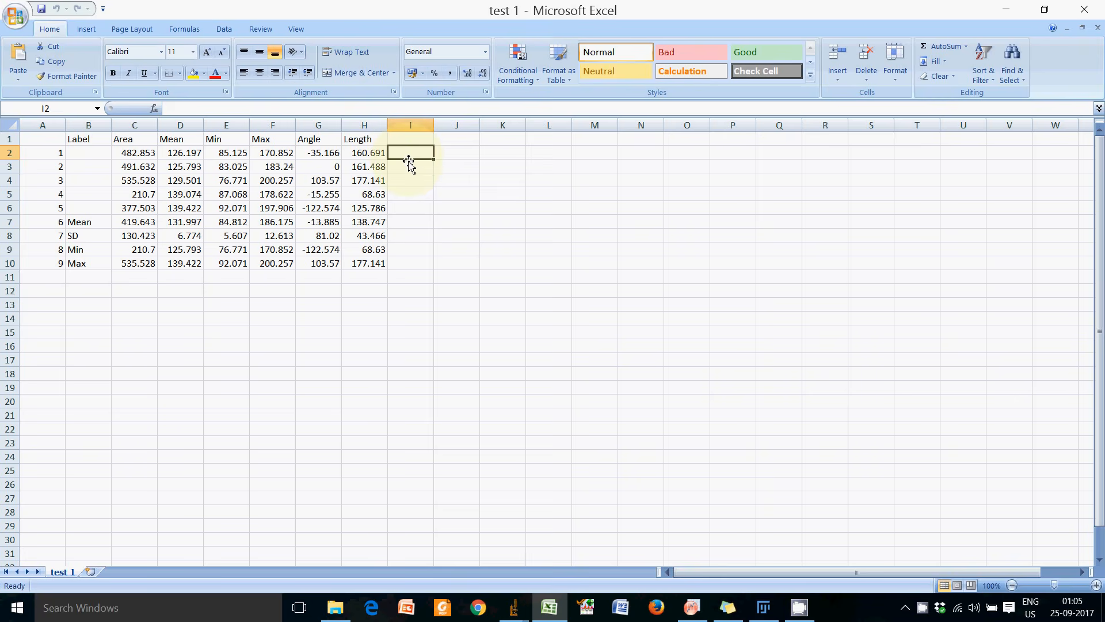
left_click(1101, 6)
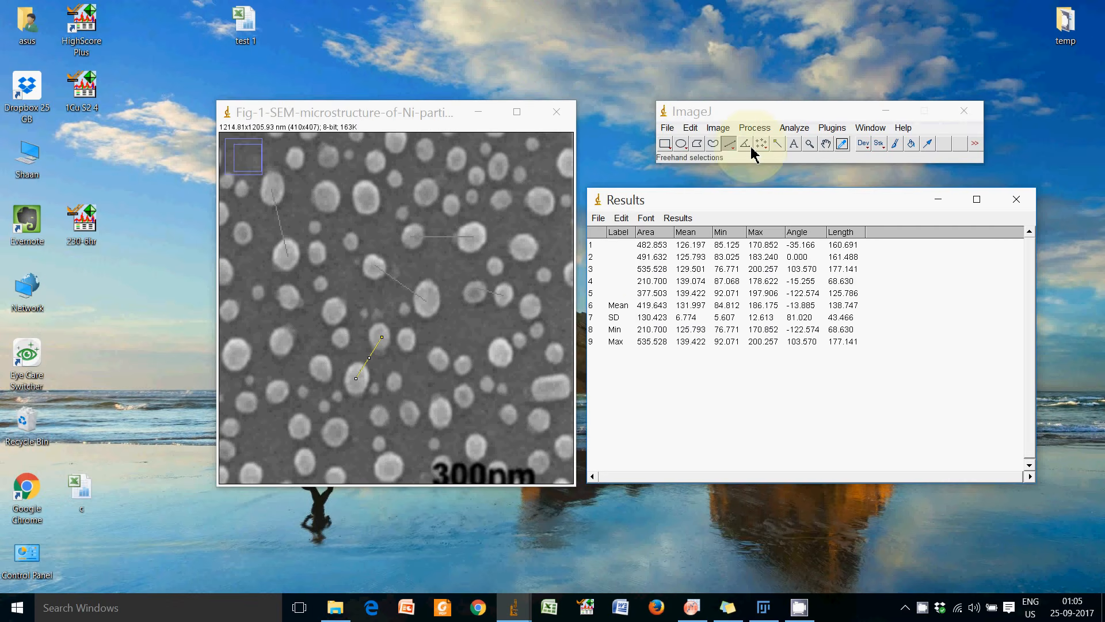
Close the Results table and the measured SEM image
left_click(1016, 200)
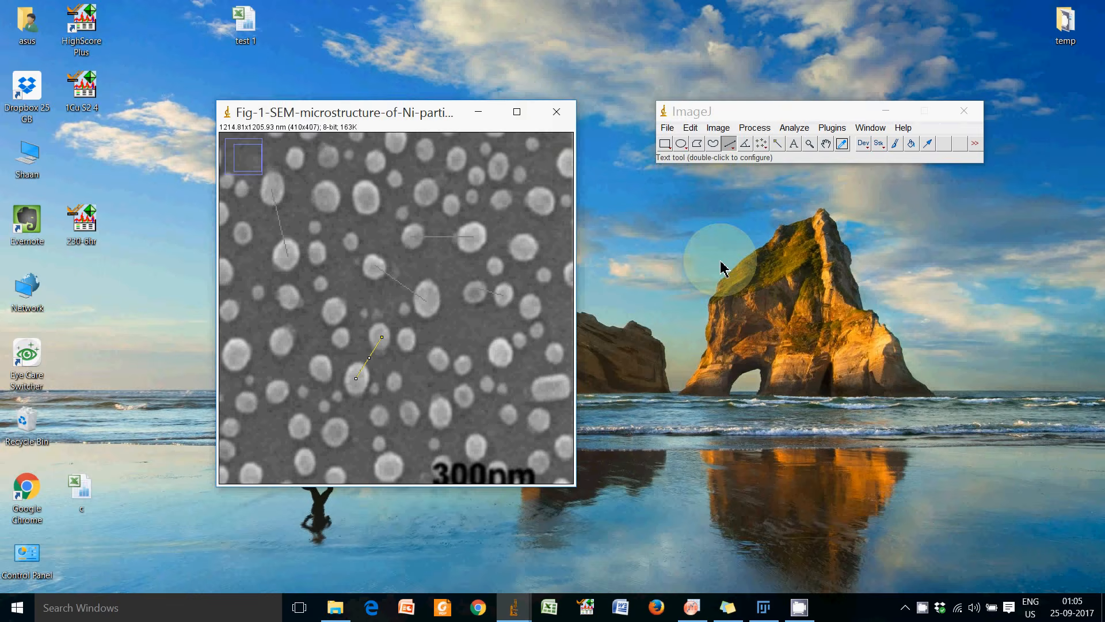
left_click(556, 111)
left_click(644, 199)
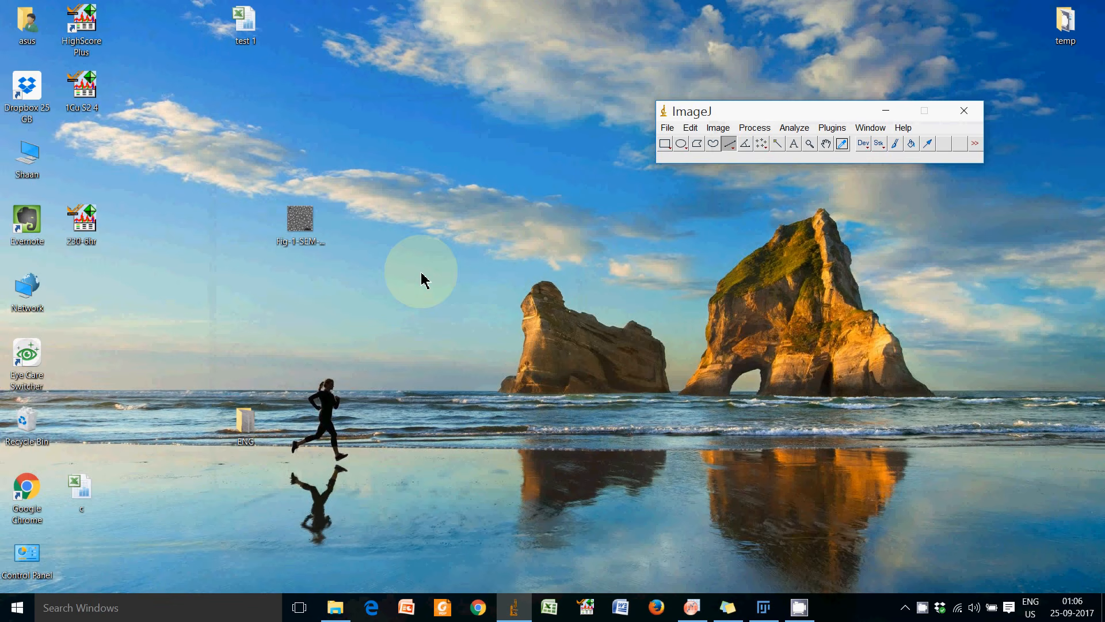
Open the Fig-1-SEM image from the desktop in ImageJ again and convert it to 8-bit
left_click_drag(301, 235, 689, 140)
left_click_drag(316, 118, 431, 213)
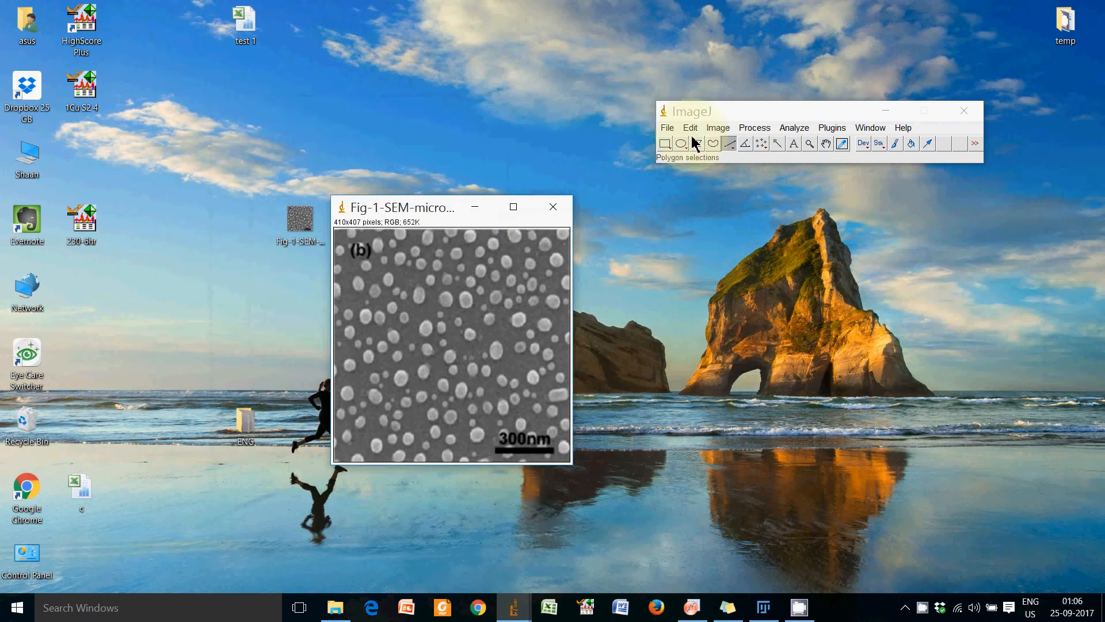
left_click(714, 127)
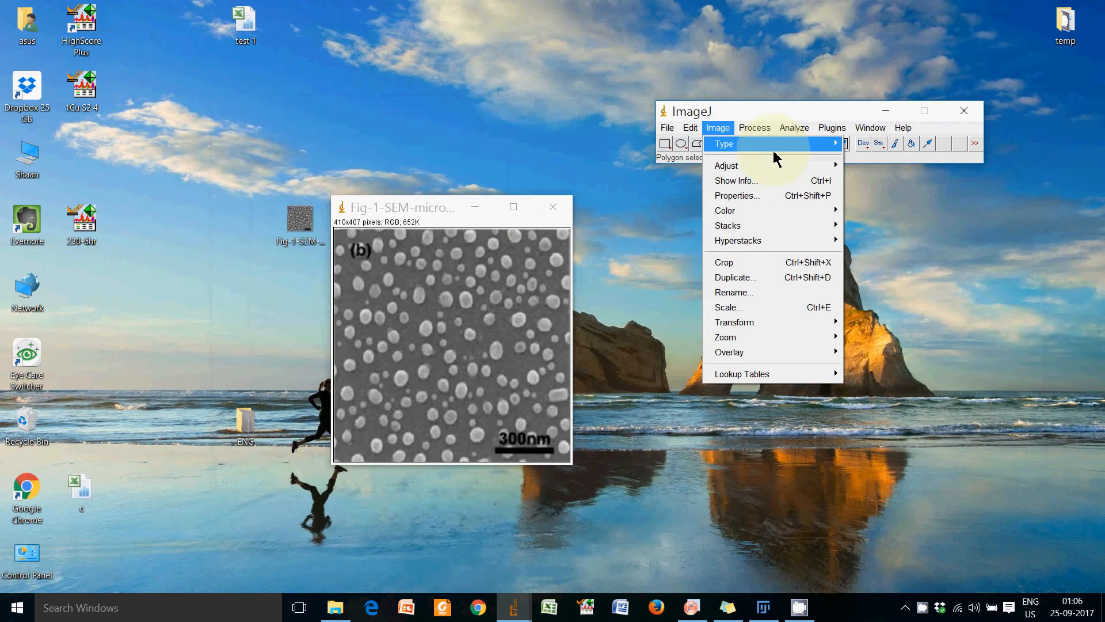
mouse_move(775, 145)
left_click(858, 144)
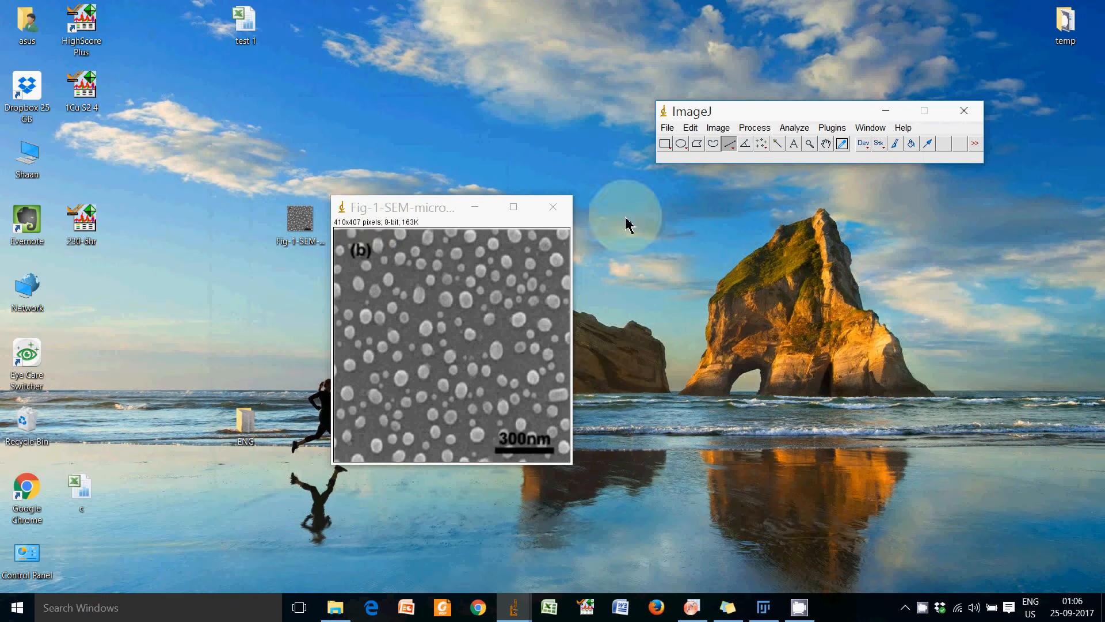
Draw a straight horizontal line about 101 pixels long over the full length of the 300nm scale bar
left_click(809, 145)
left_click(543, 447)
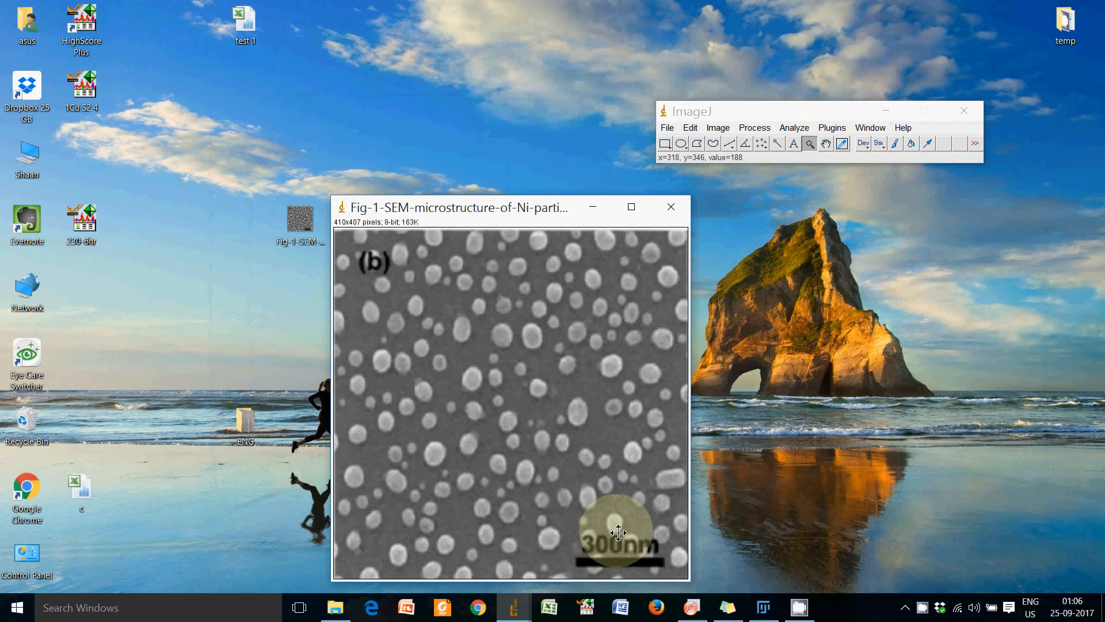
left_click(639, 556)
left_click(639, 555)
left_click(729, 143)
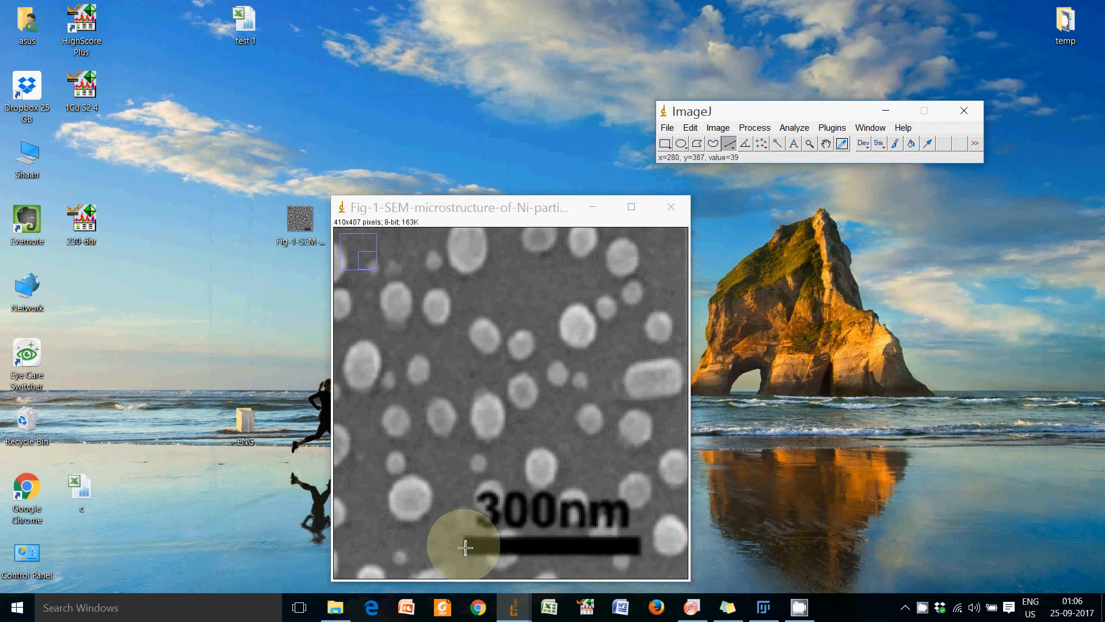
left_click_drag(465, 547, 638, 546)
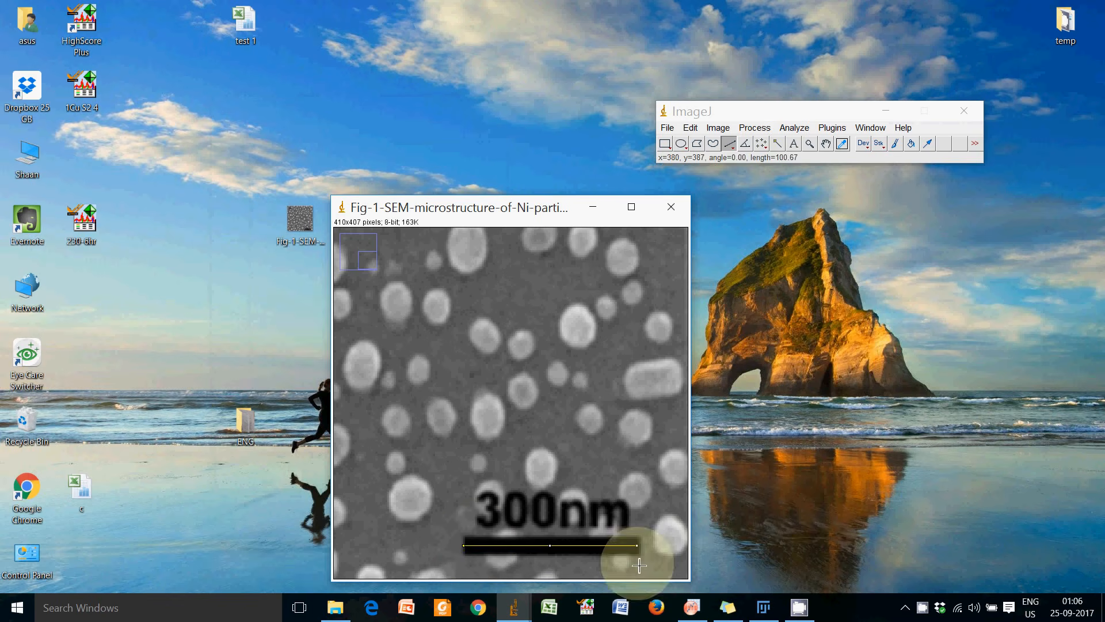
Set the image scale from the drawn line, with a known distance of 300 and nm as the unit of length
left_click(803, 129)
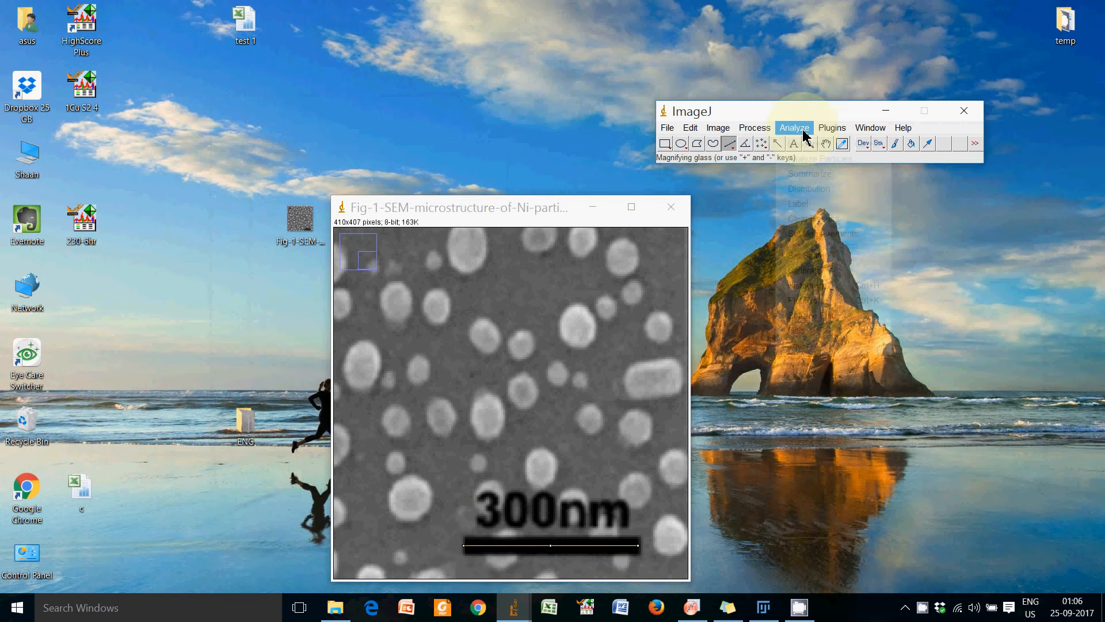
left_click(812, 254)
left_click(593, 157)
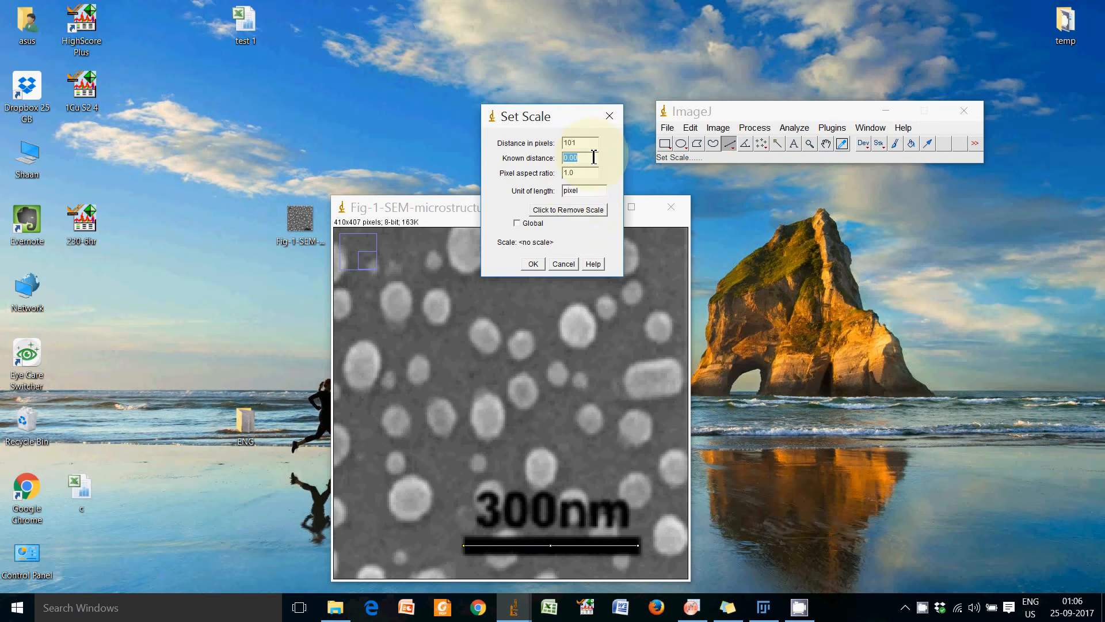
type("300")
left_click(586, 191)
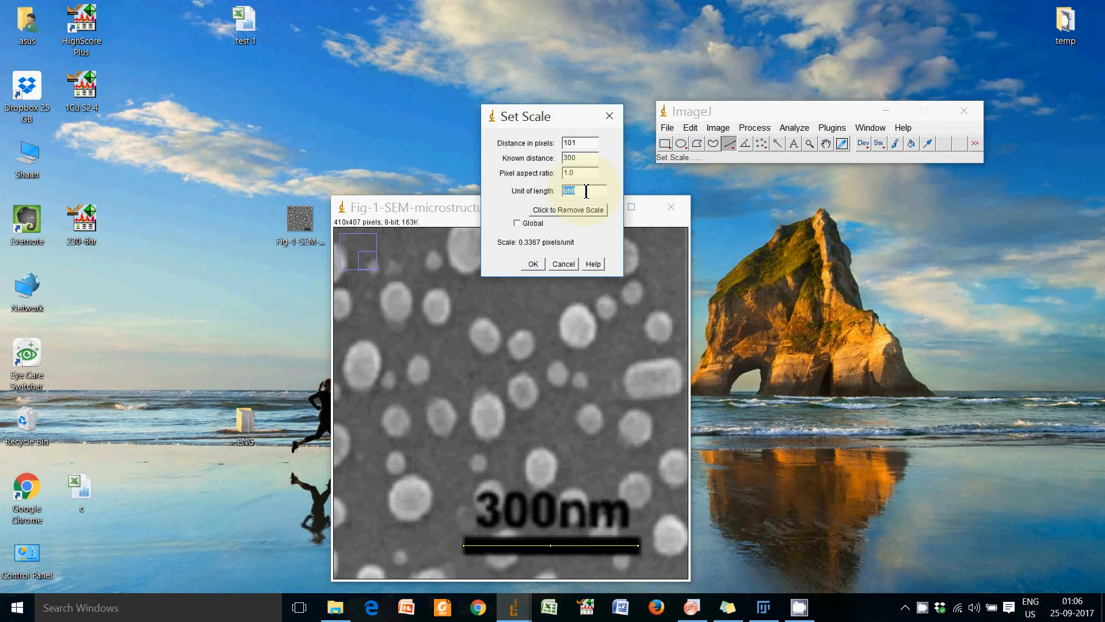
type("nm")
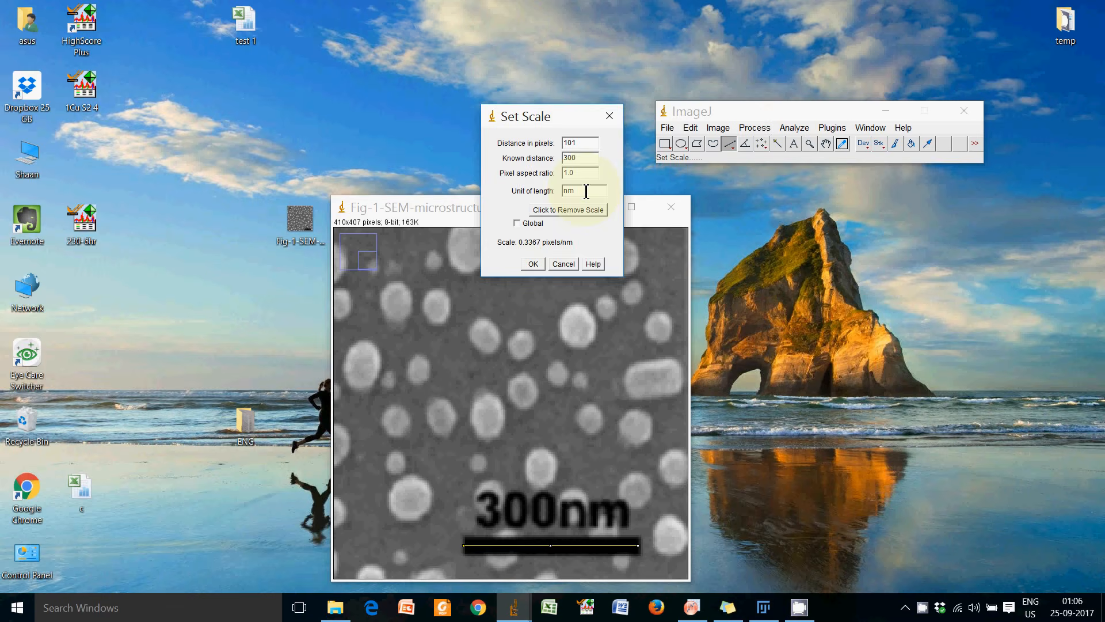
left_click(534, 263)
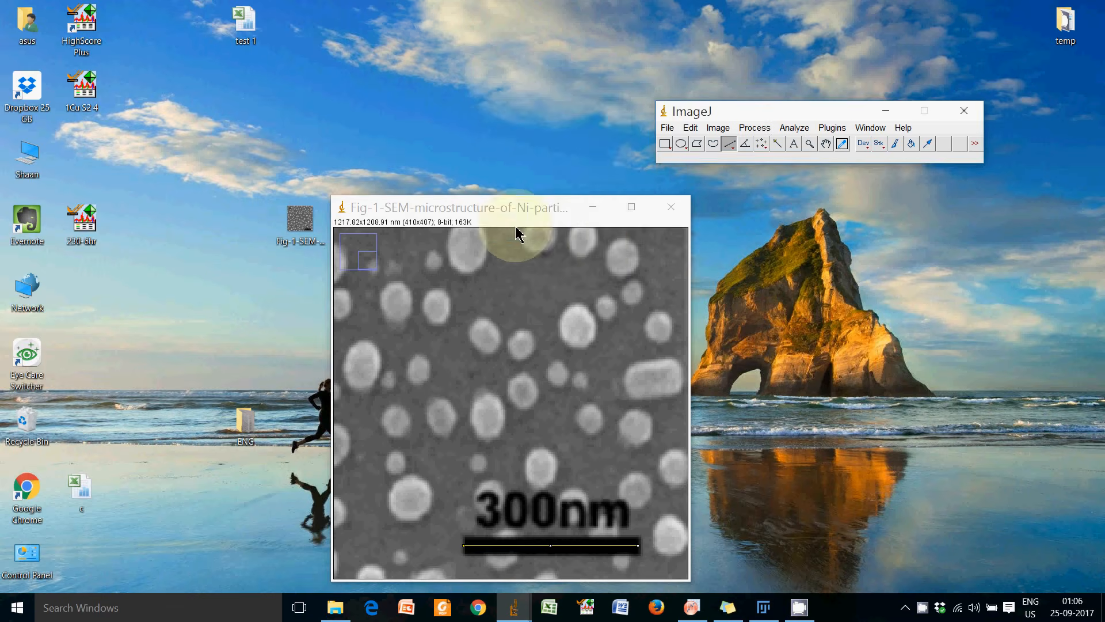
Remove the line selection from the scale bar and zoom the SEM image out to show its full extent
left_click_drag(511, 210, 464, 132)
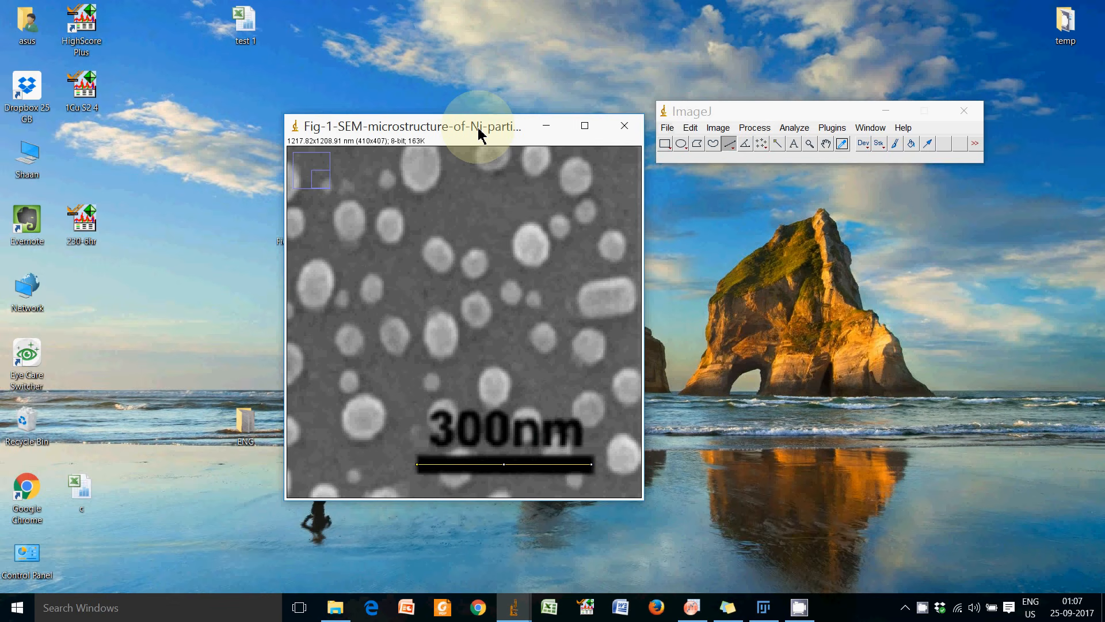
right_click(473, 205)
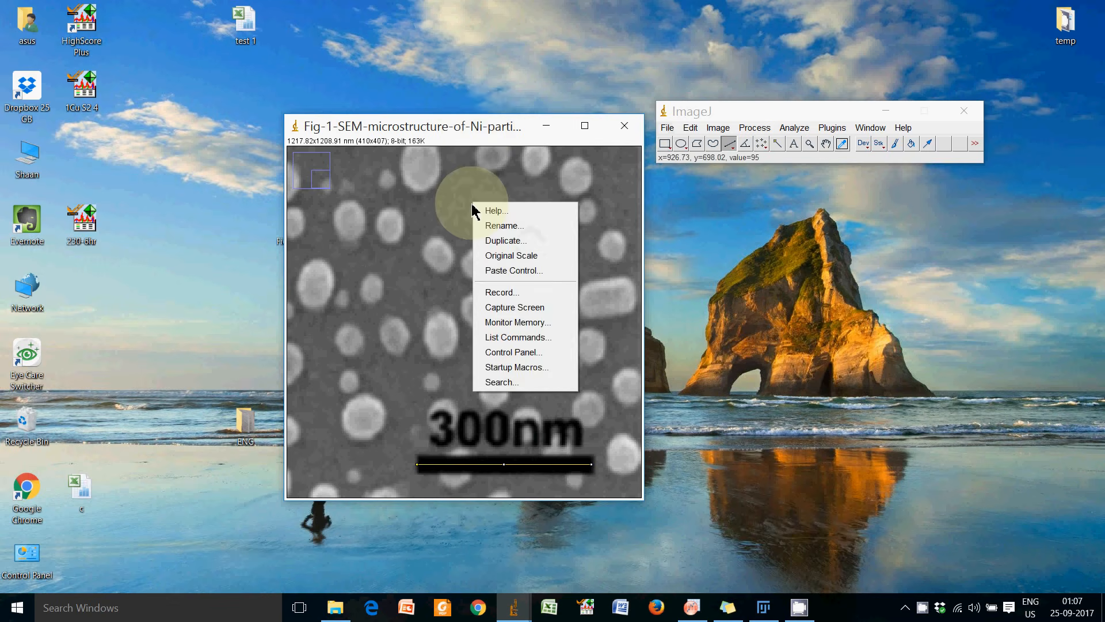
key("Escape")
left_click(809, 143)
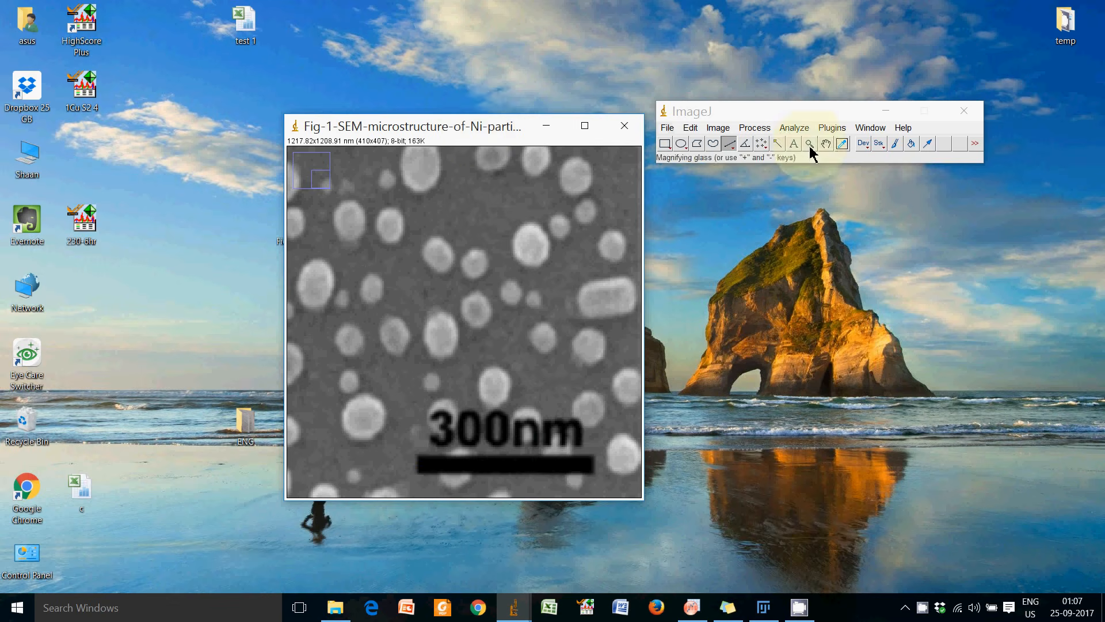
right_click(530, 232)
right_click(527, 232)
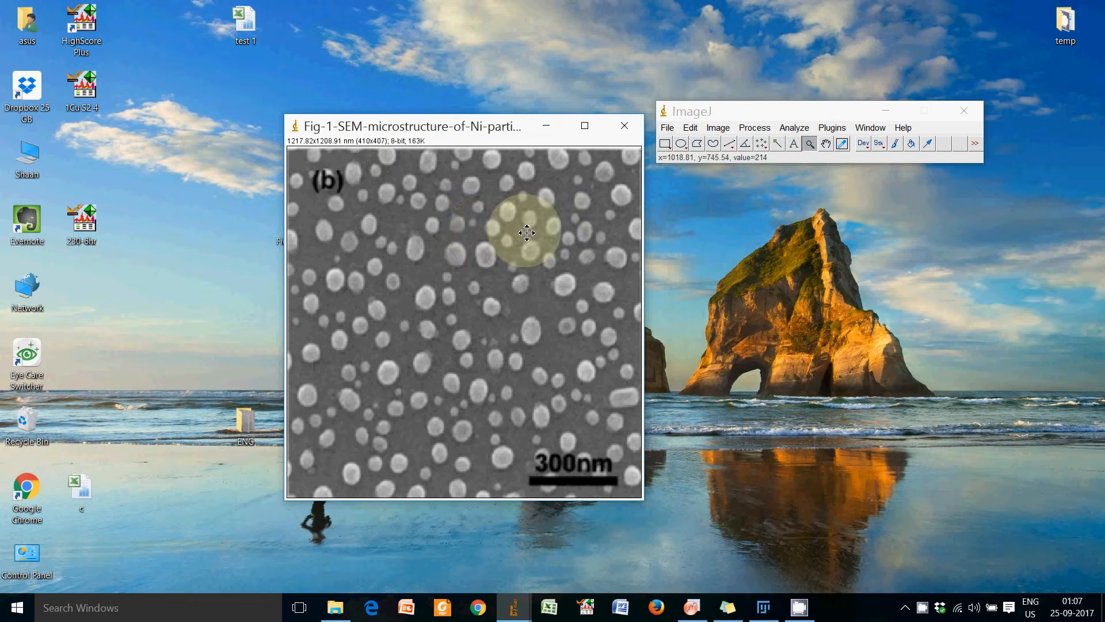
right_click(526, 232)
left_click(488, 233)
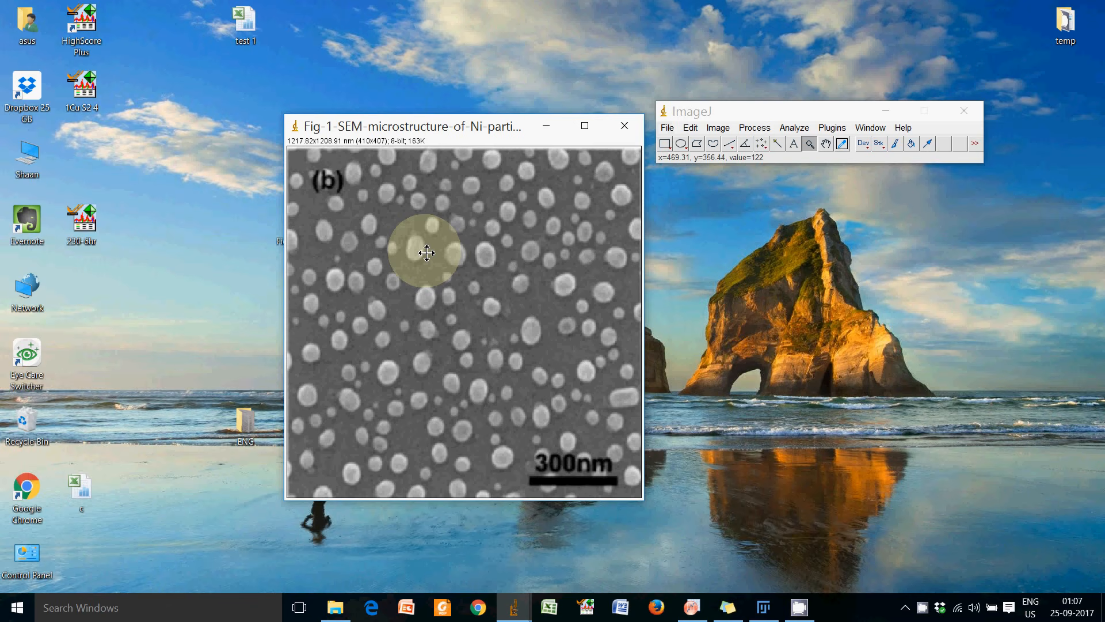
Select a rectangle of about 1010 × 775 nm of particles that excludes the scale bar and duplicate it as a new image
left_click(665, 149)
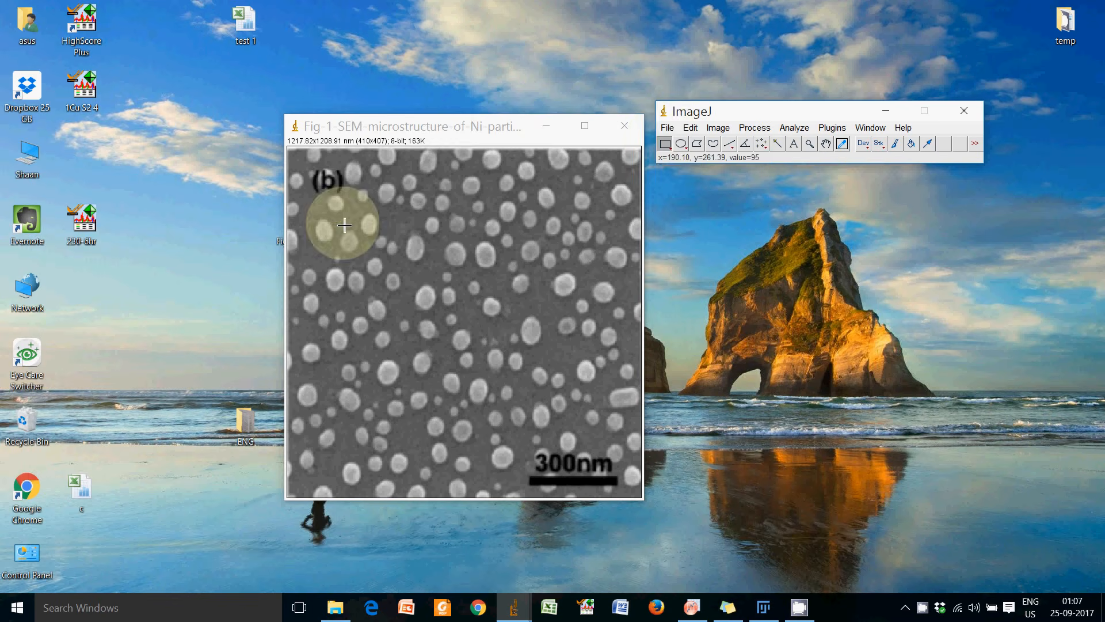
left_click_drag(338, 220, 560, 368)
left_click_drag(601, 429, 633, 448)
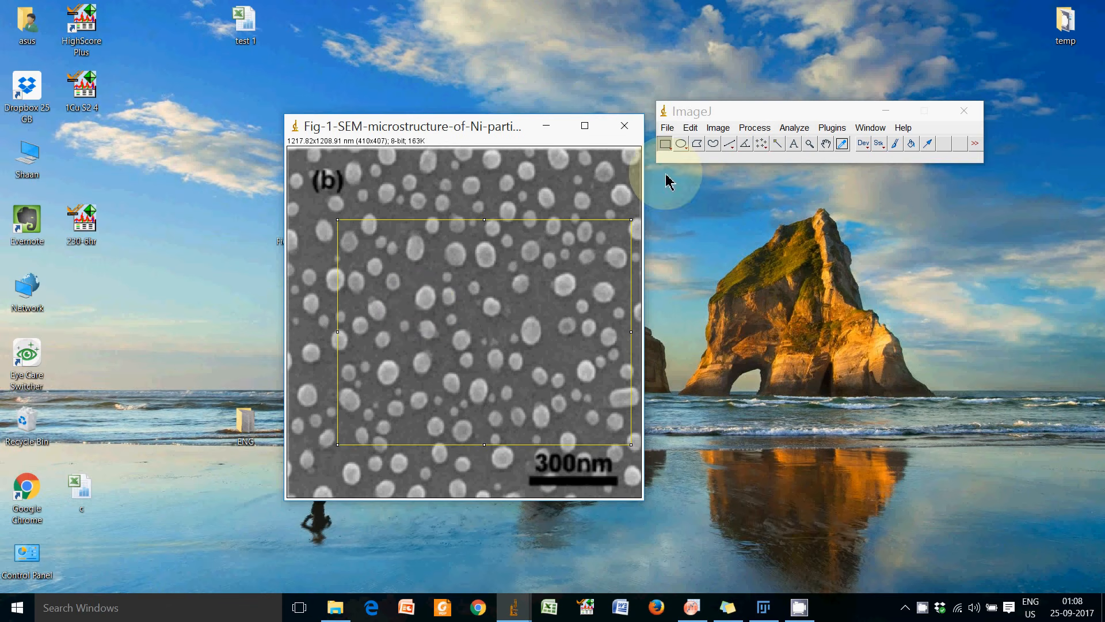
left_click(718, 127)
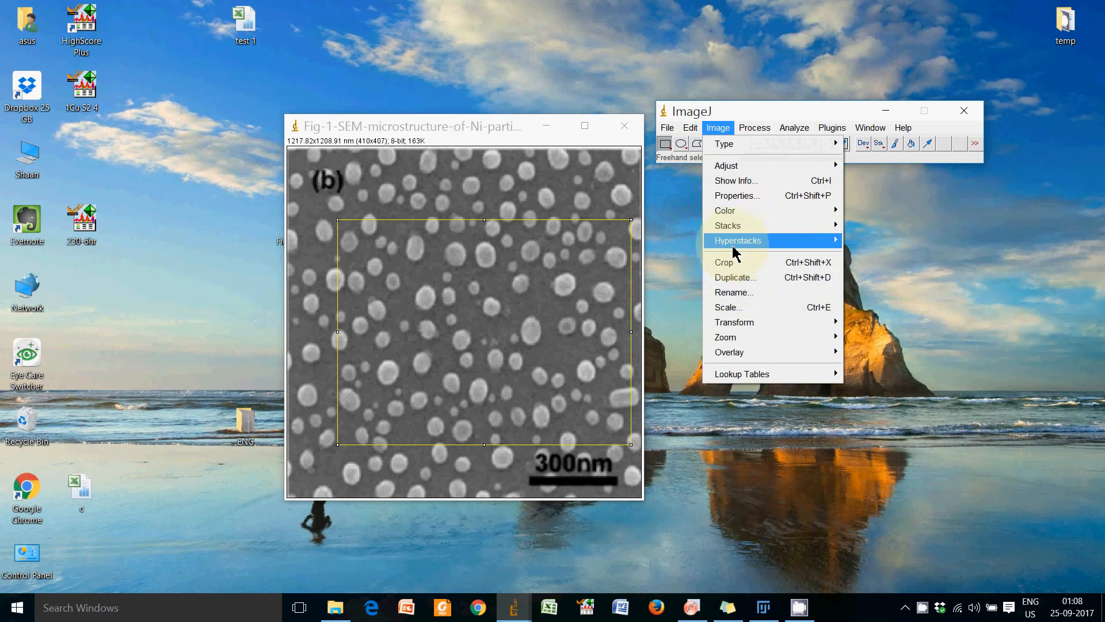
left_click(734, 278)
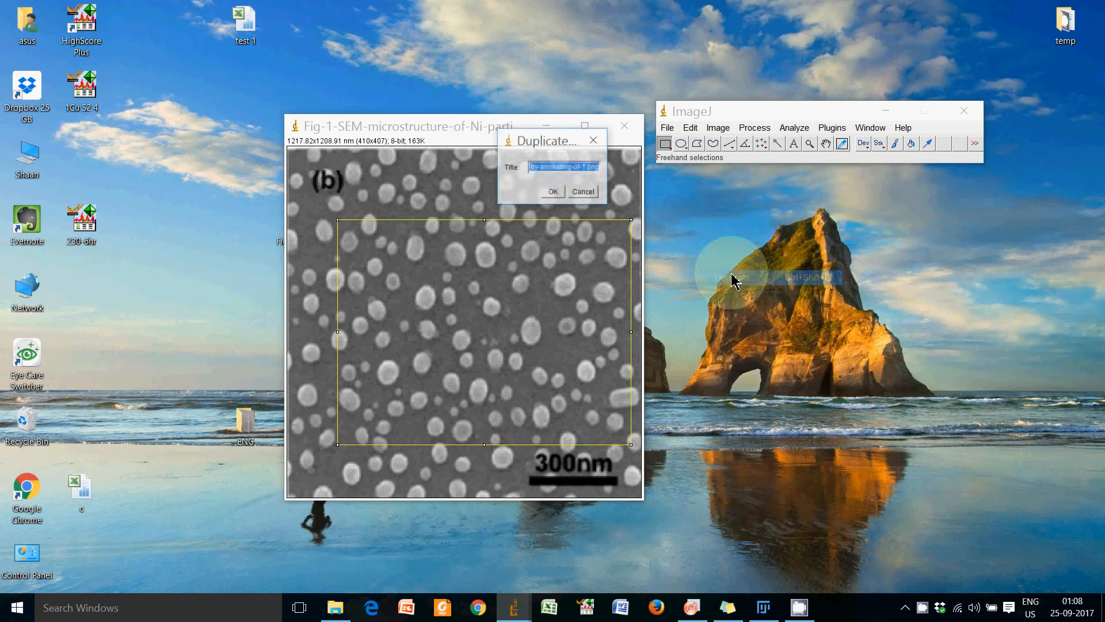
left_click(553, 193)
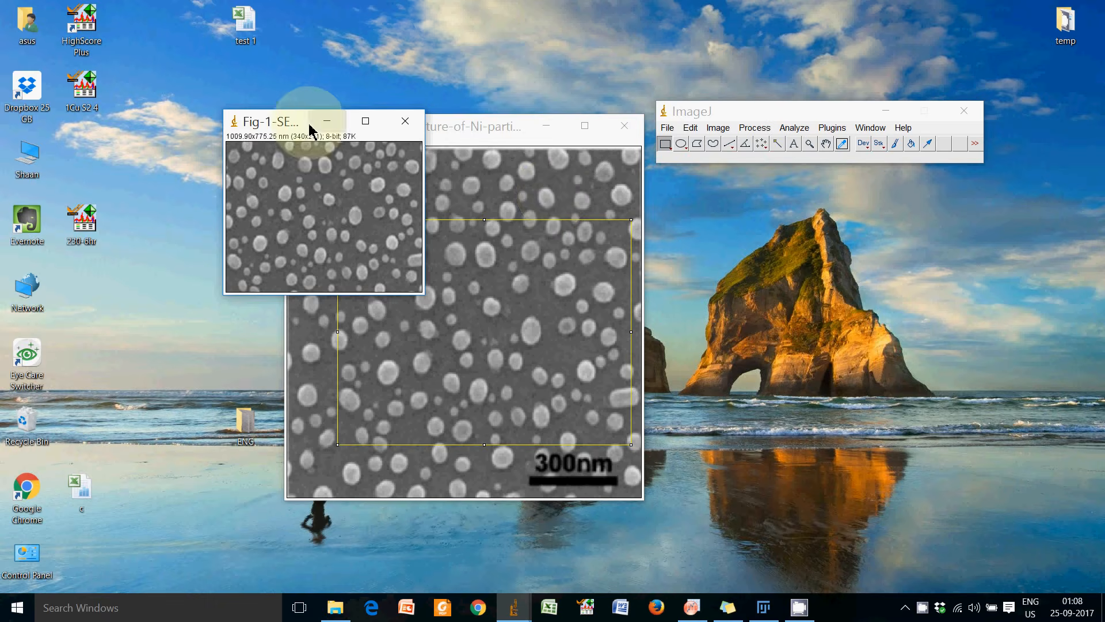
Arrange the original image, the duplicated area and the ImageJ main window so that none of them overlap
left_click_drag(281, 113, 640, 212)
left_click_drag(426, 126, 288, 93)
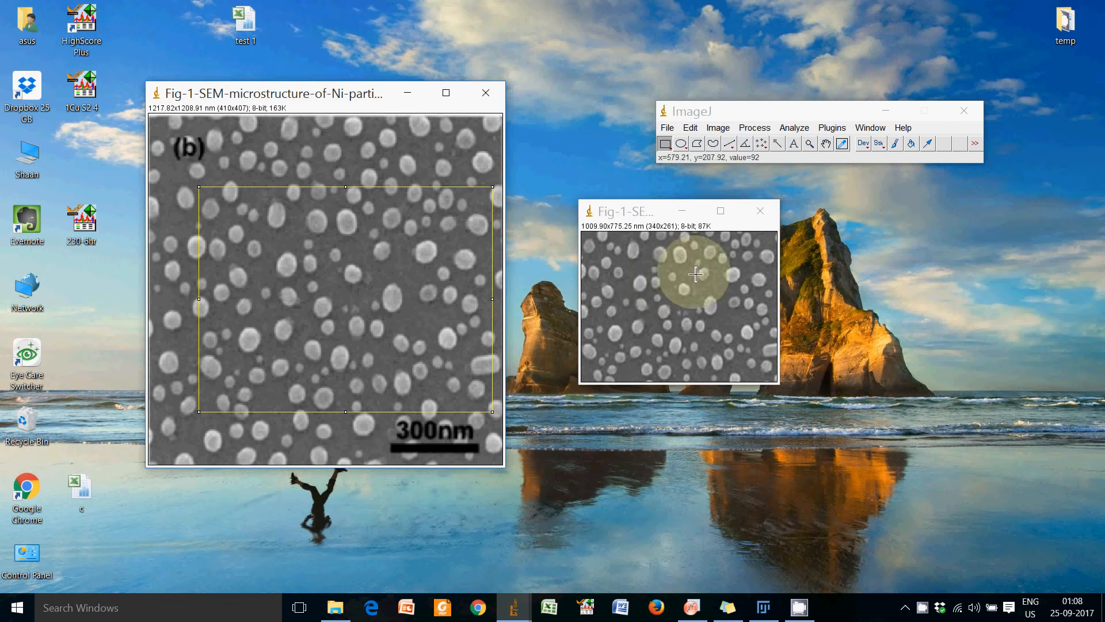
left_click_drag(647, 218, 586, 230)
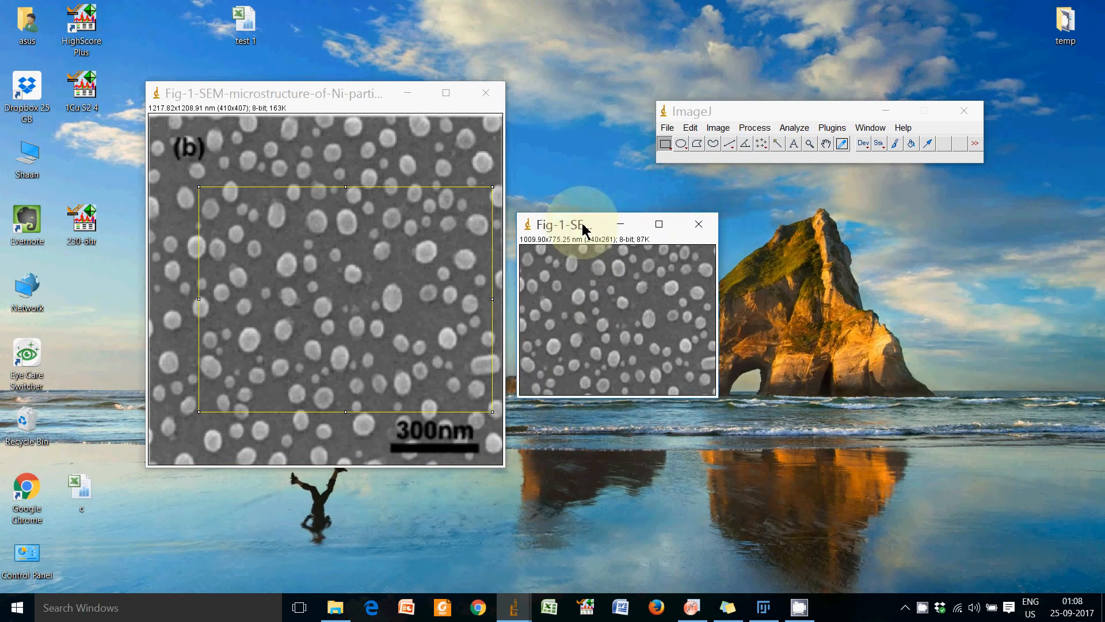
left_click_drag(760, 112, 811, 88)
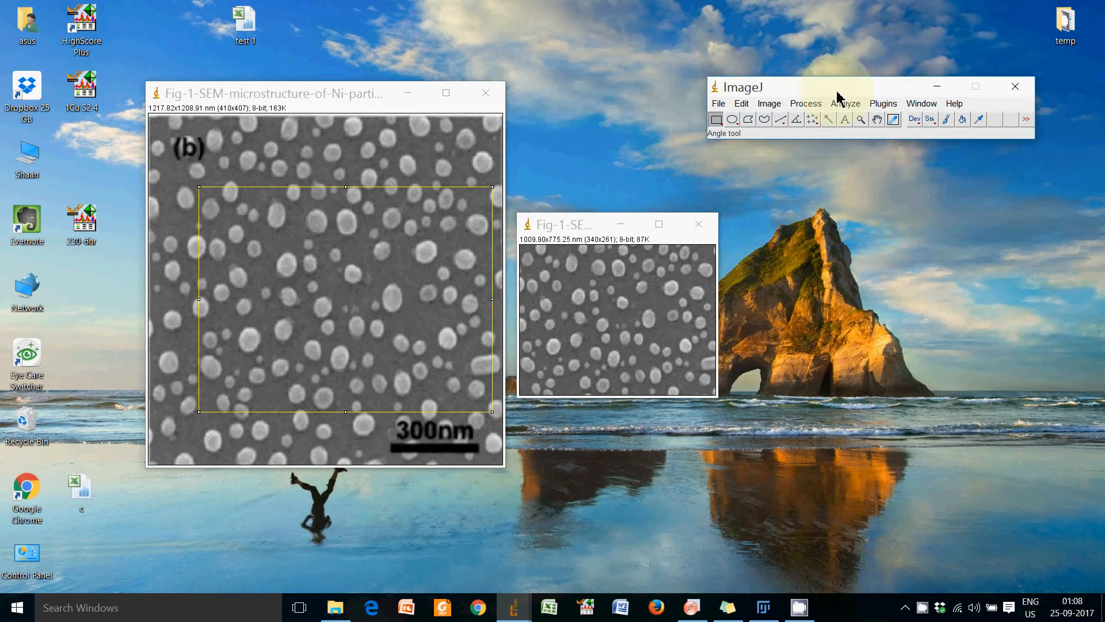
Apply a threshold range of 119 to 255 to the duplicated image using the Default method and Red display, and close the Threshold dialog
left_click(848, 108)
mouse_move(792, 112)
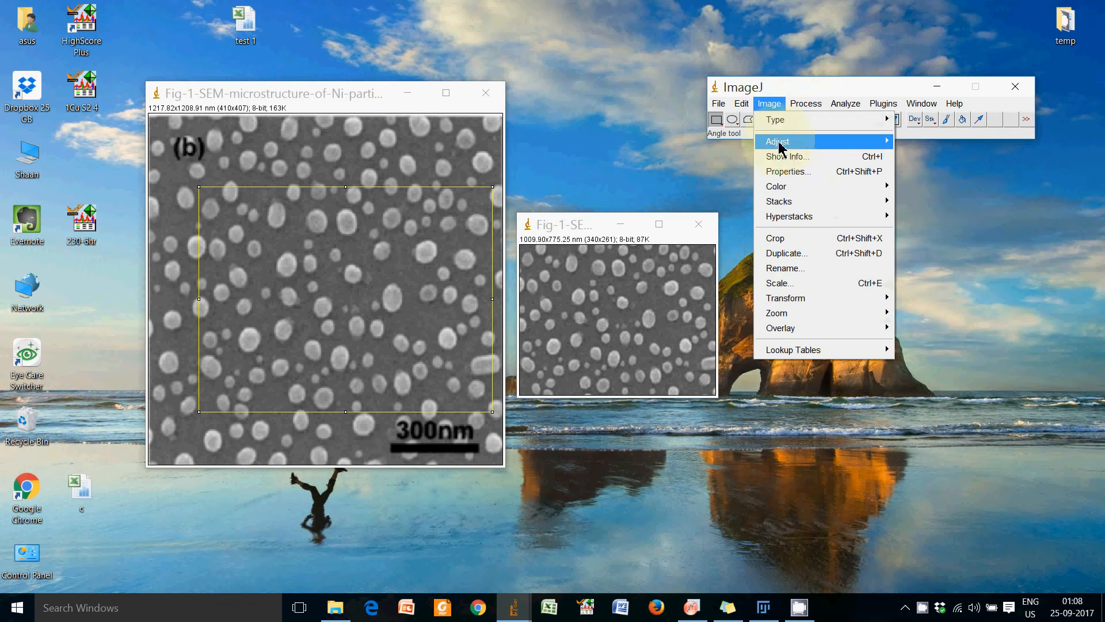
mouse_move(837, 142)
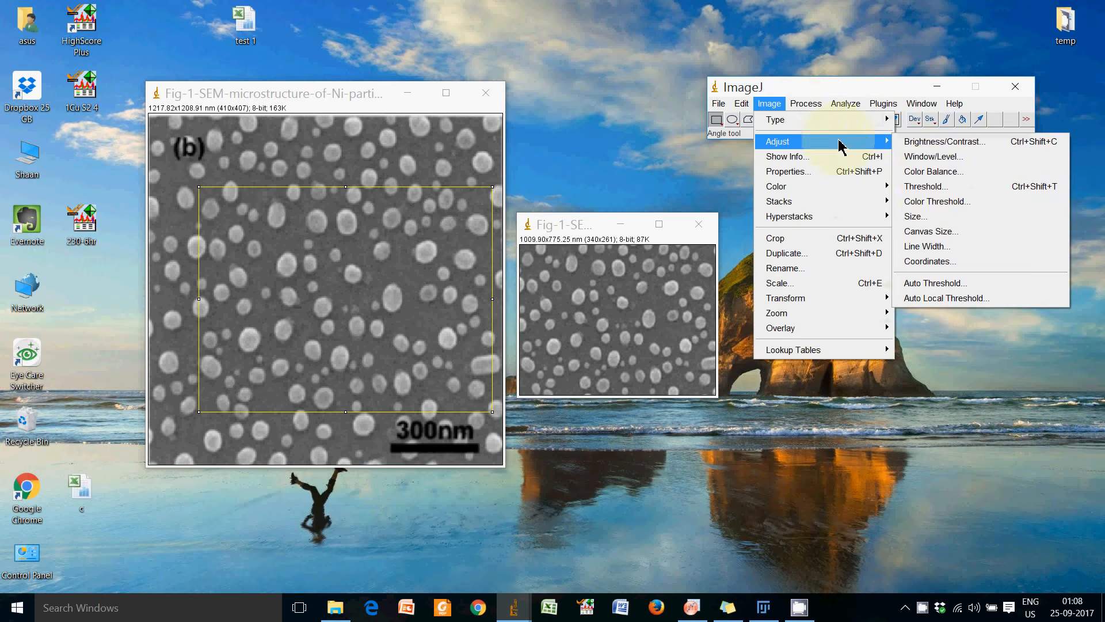
left_click(931, 188)
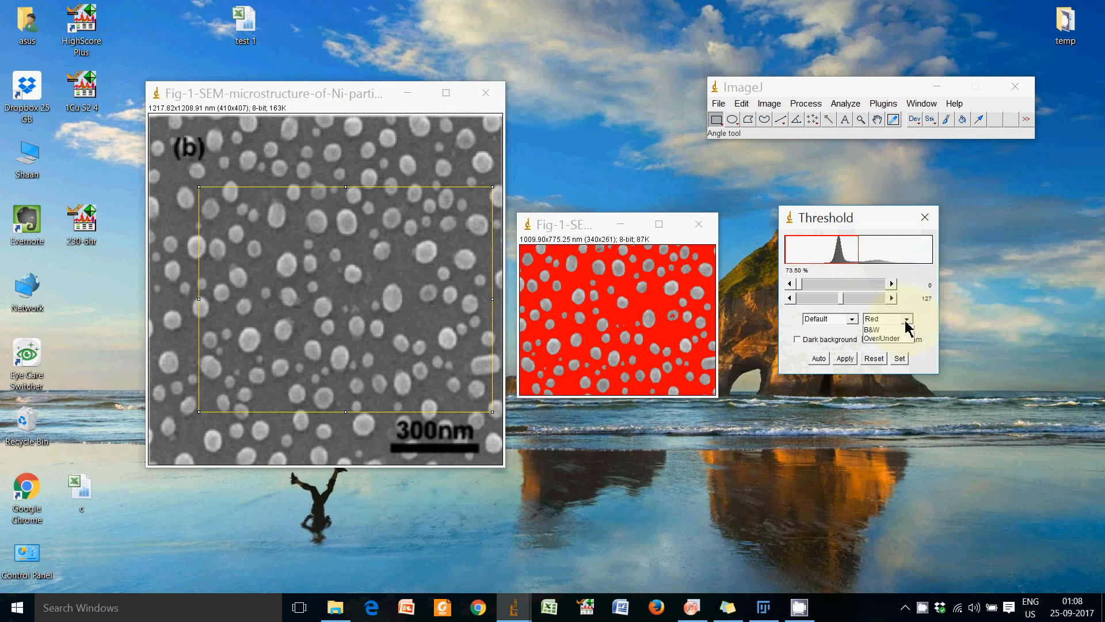
left_click(901, 320)
left_click(887, 328)
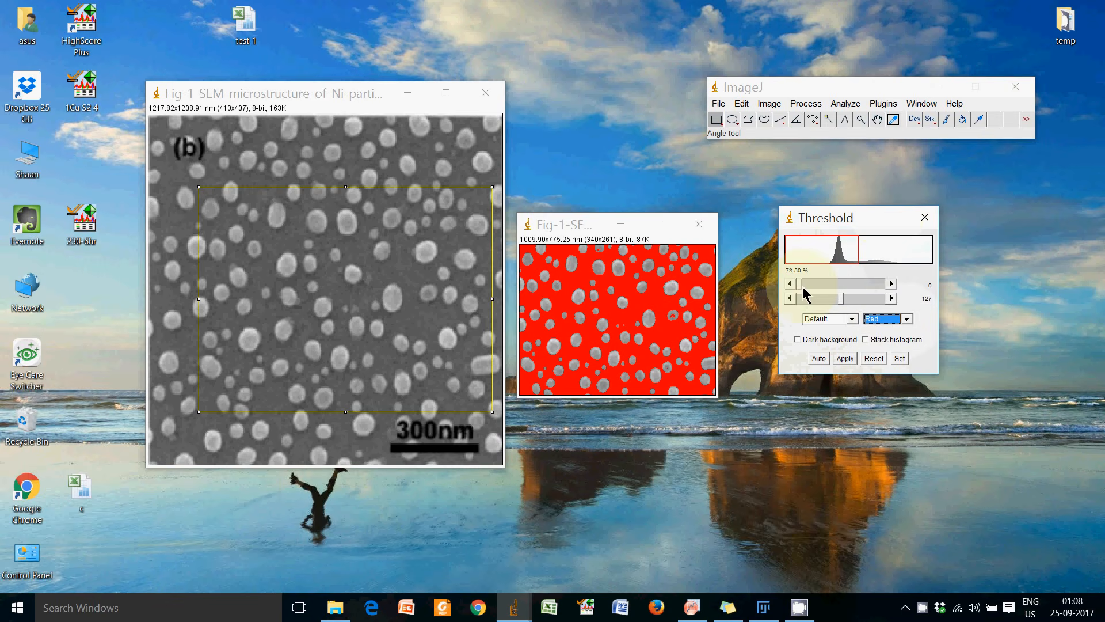
left_click_drag(802, 284, 886, 291)
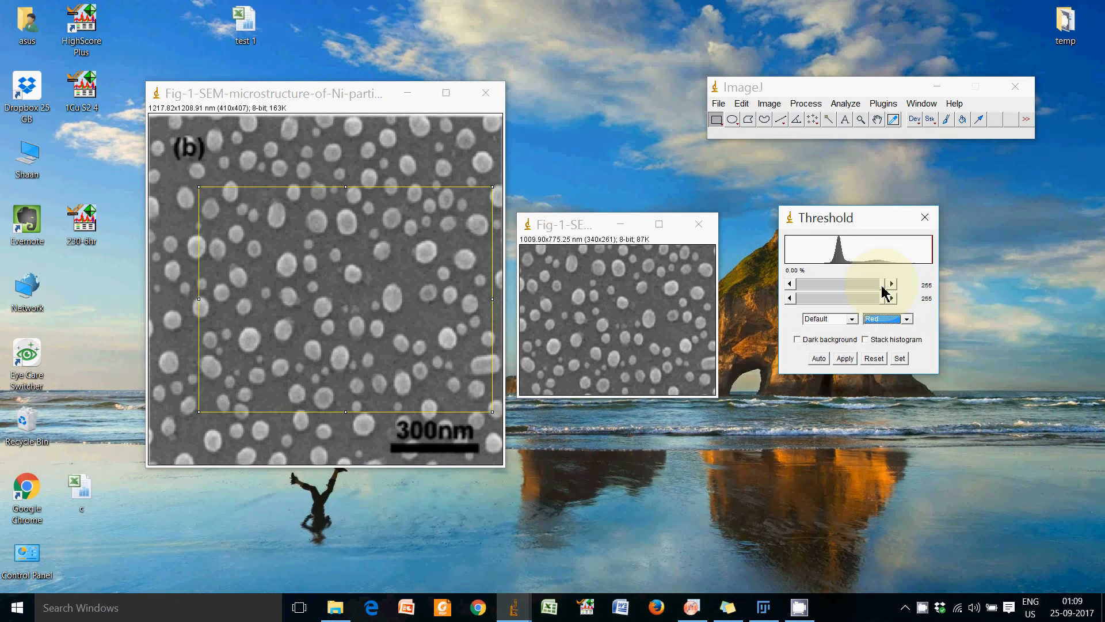
left_click_drag(883, 287, 838, 296)
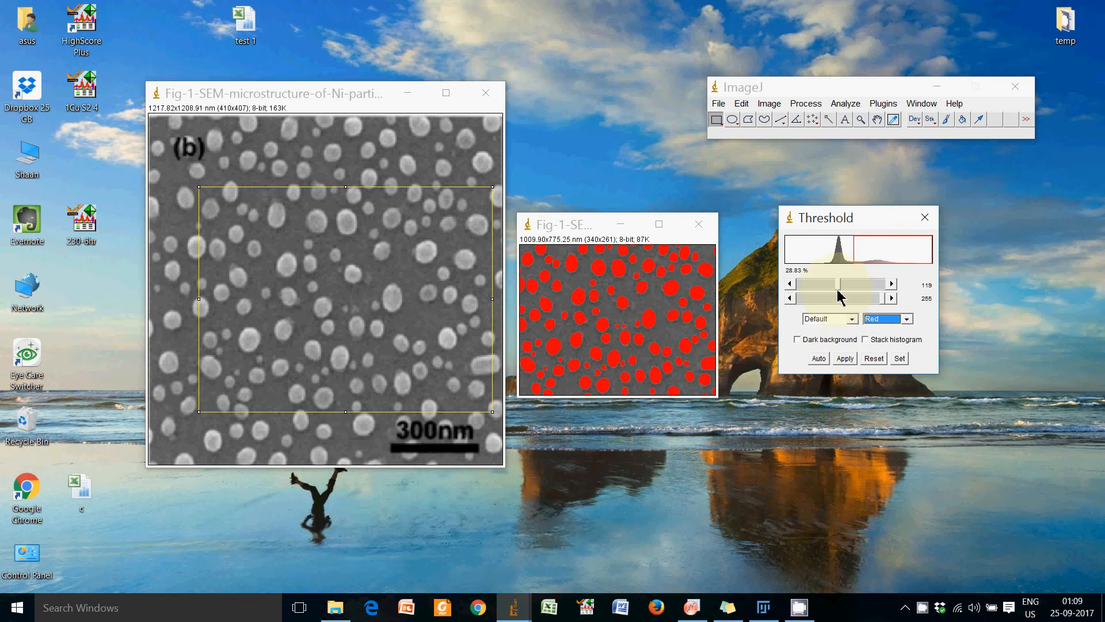
left_click(846, 359)
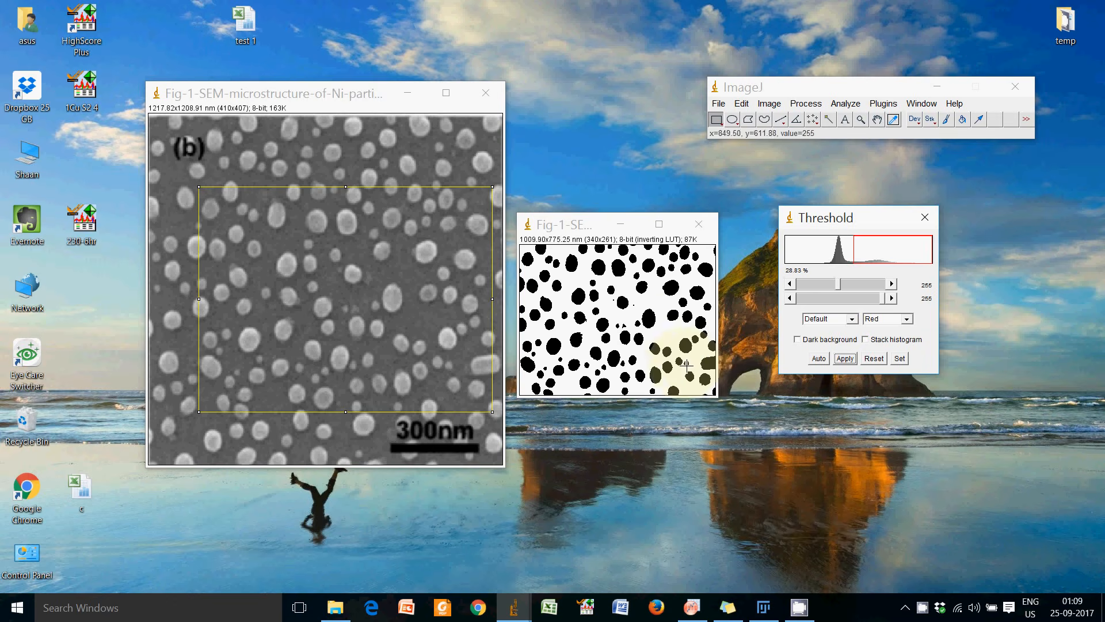
left_click(925, 218)
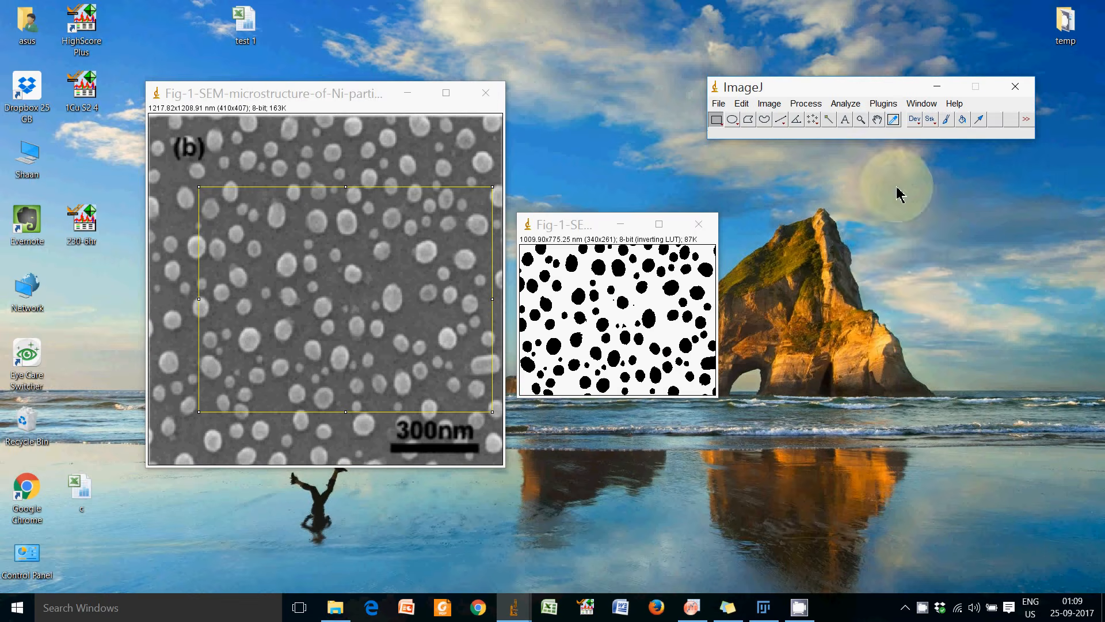
Start Analyze Particles on the thresholded duplicate, move the dialog clear of the images, and choose Outlines as the output to show
left_click(842, 103)
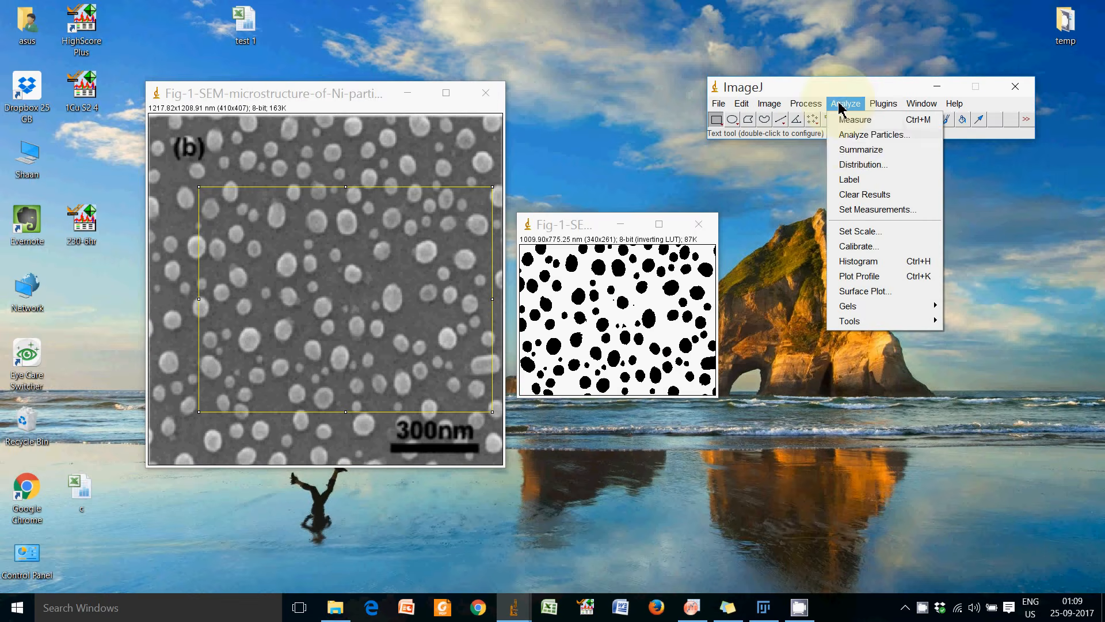
left_click(852, 138)
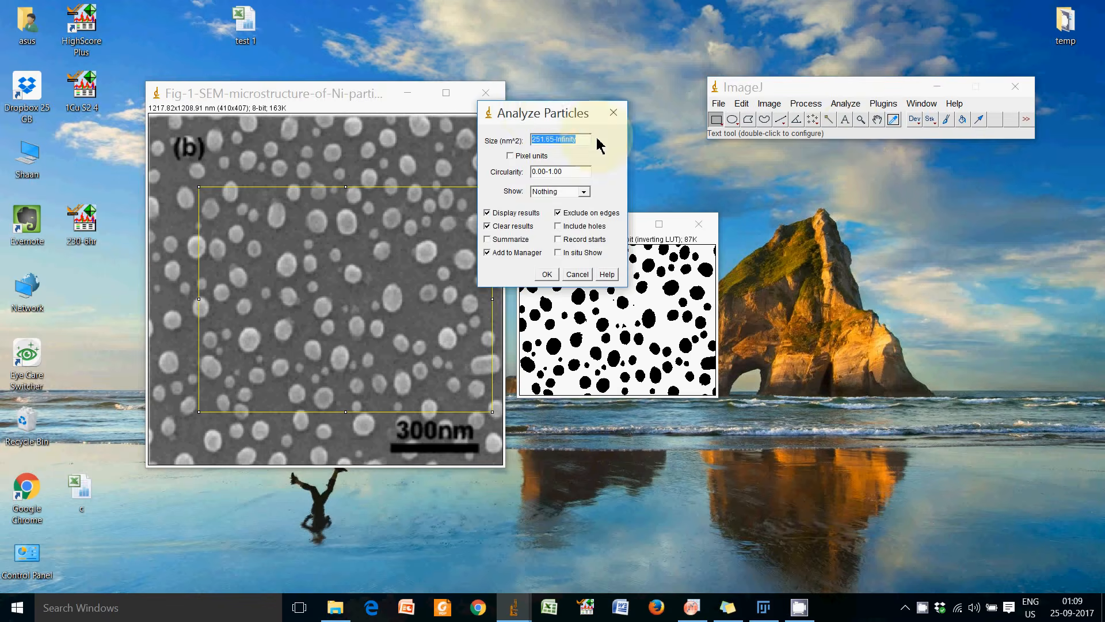
left_click_drag(538, 116, 821, 196)
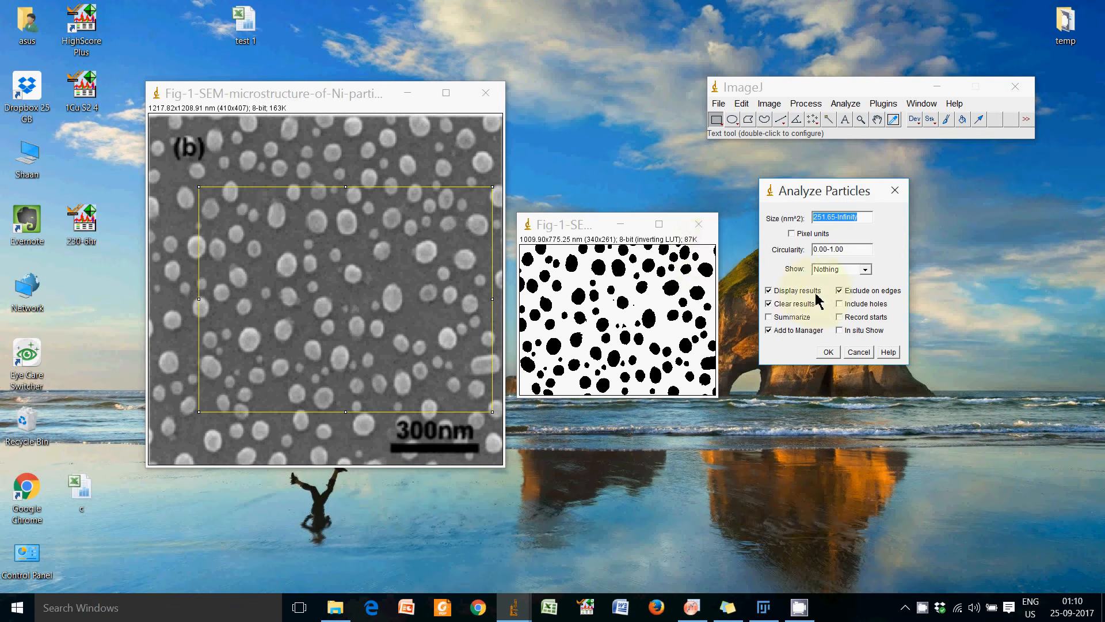
left_click(840, 292)
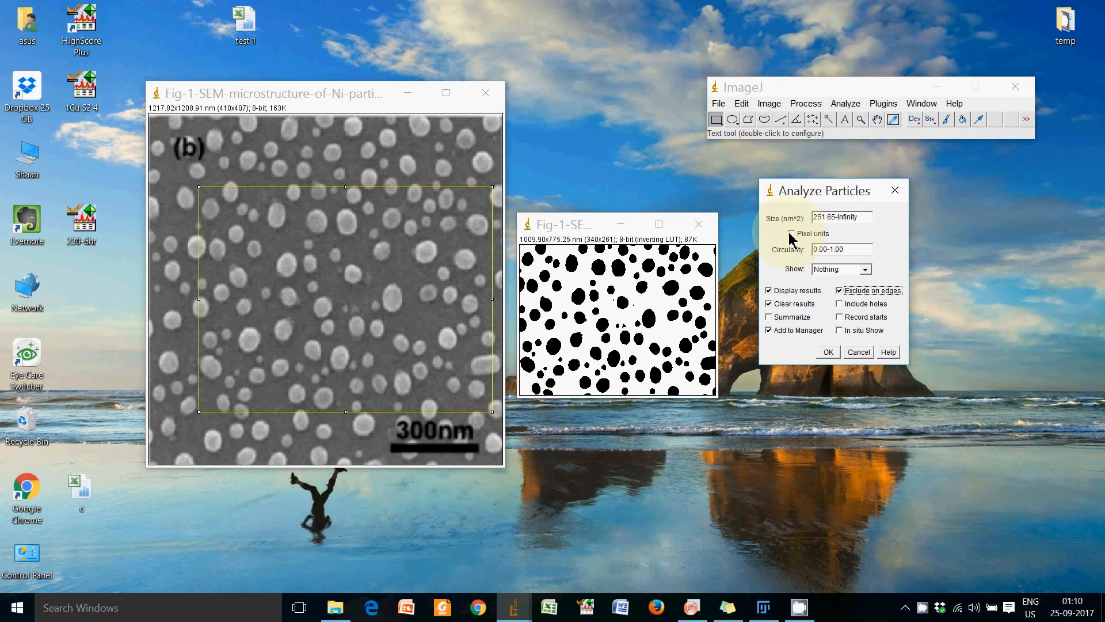
left_click(864, 270)
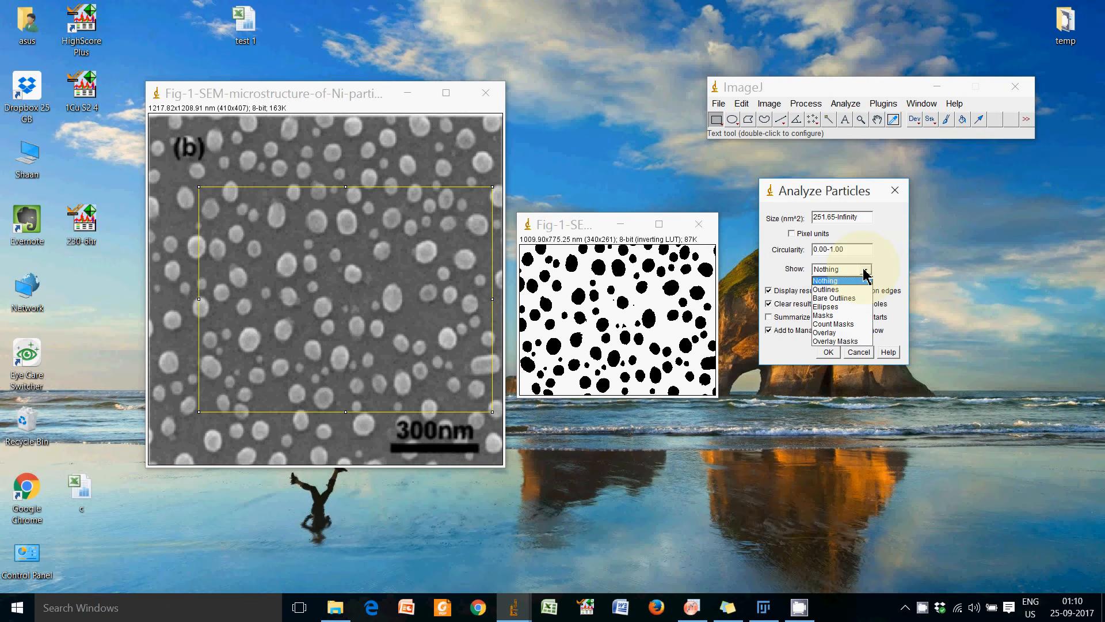
left_click(837, 290)
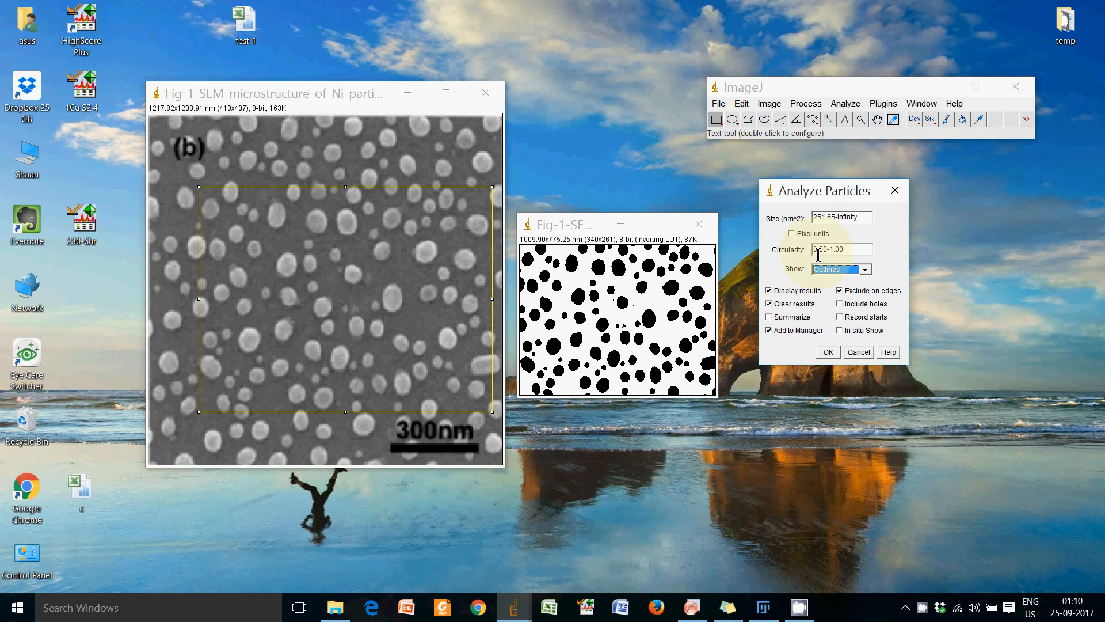
Set the particle size range to 0-Infinity nm² with circularity 0.00-1.00 and run the particle analysis
left_click(850, 249)
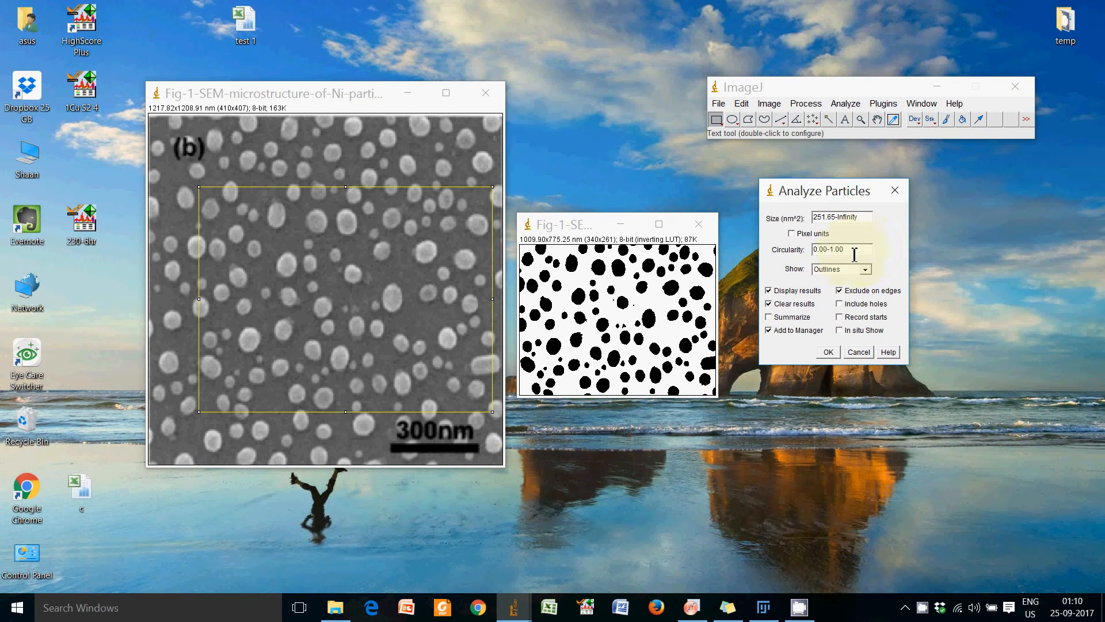
left_click(821, 250)
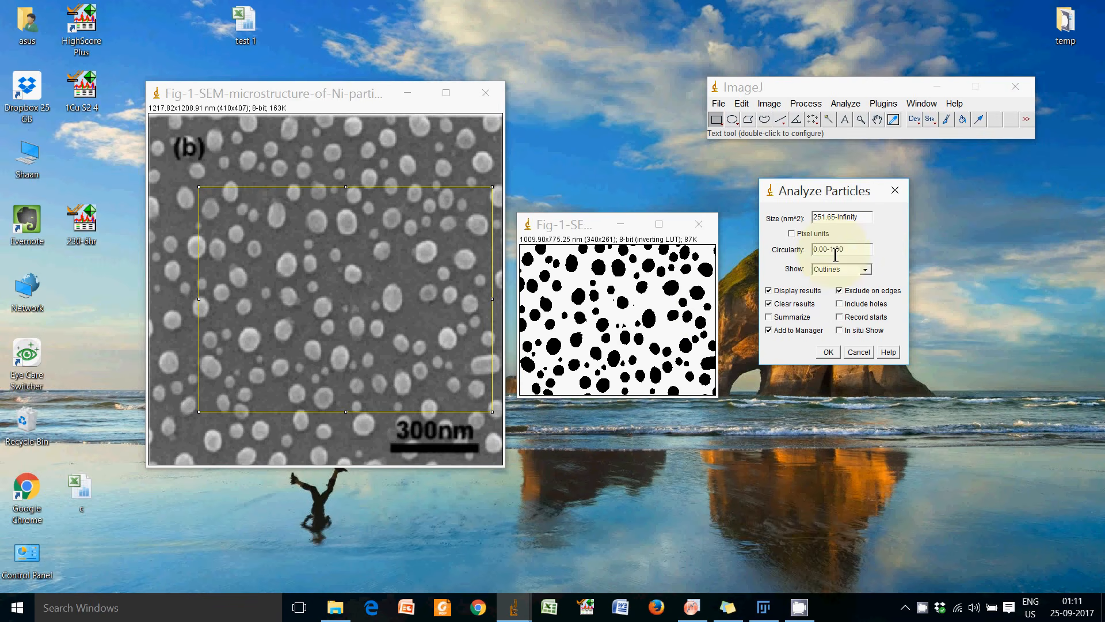
left_click(837, 218)
left_click(833, 219)
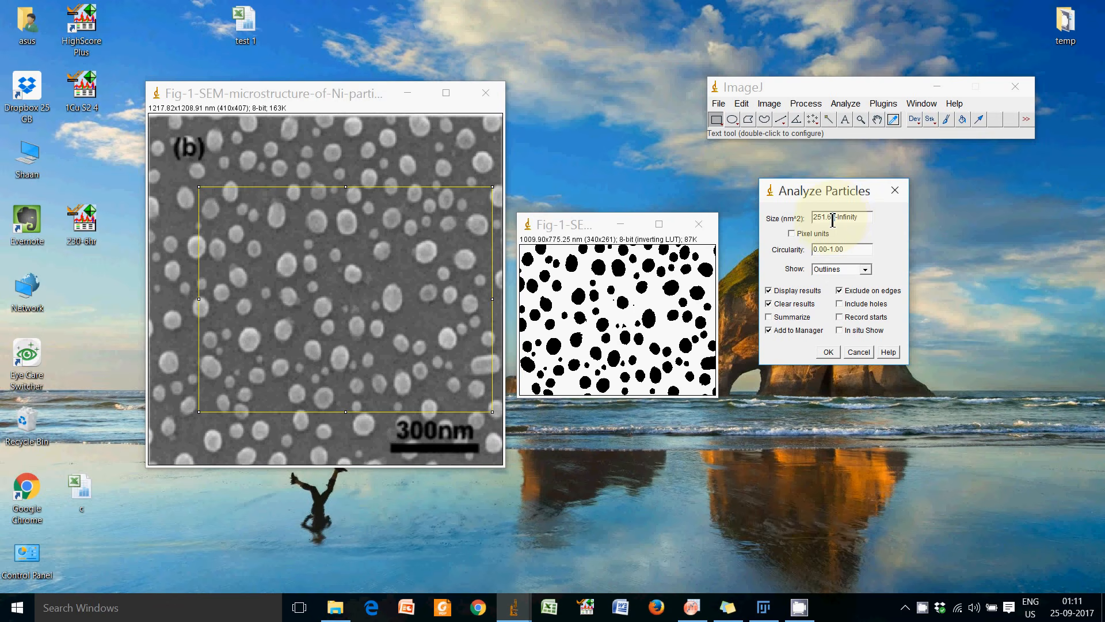
left_click_drag(833, 220, 811, 224)
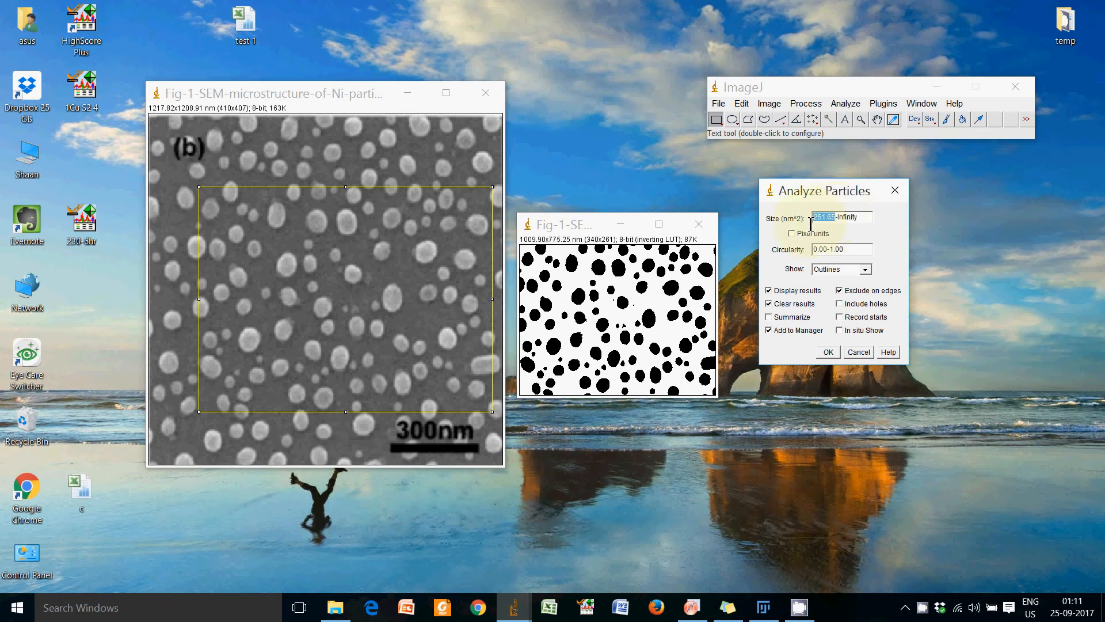
type("0")
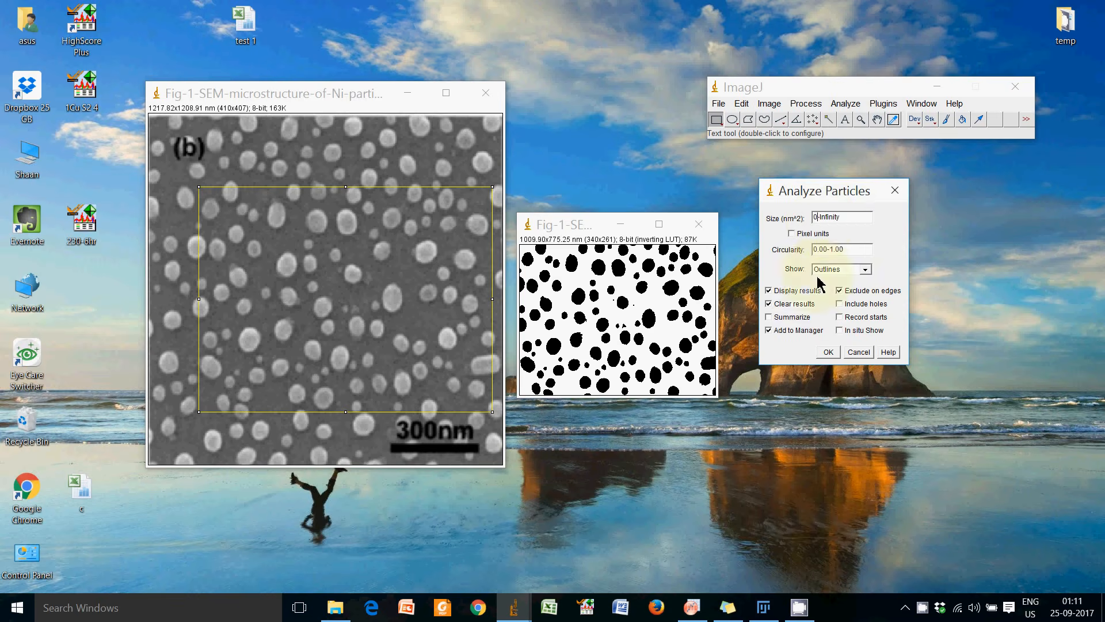
left_click(829, 351)
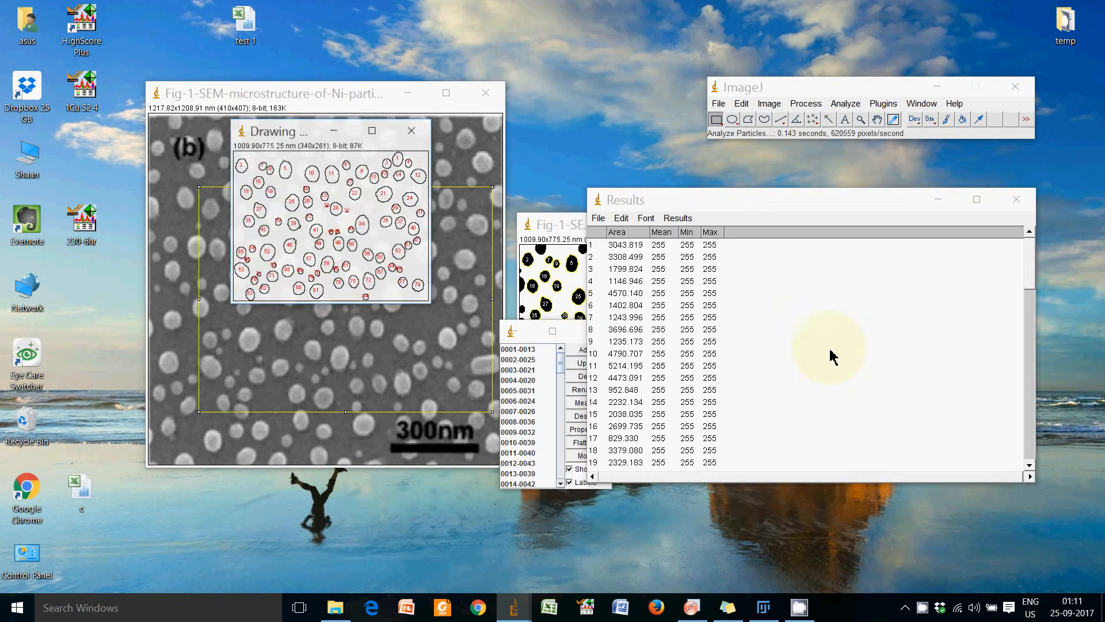
Look through the particle areas in the Results table and uncover the labelled threshold image beside the outline drawing for comparison
mouse_move(891, 208)
left_mouse_down()
mouse_move(973, 240)
mouse_move(883, 210)
left_mouse_up()
left_click_drag(1019, 267, 1036, 383)
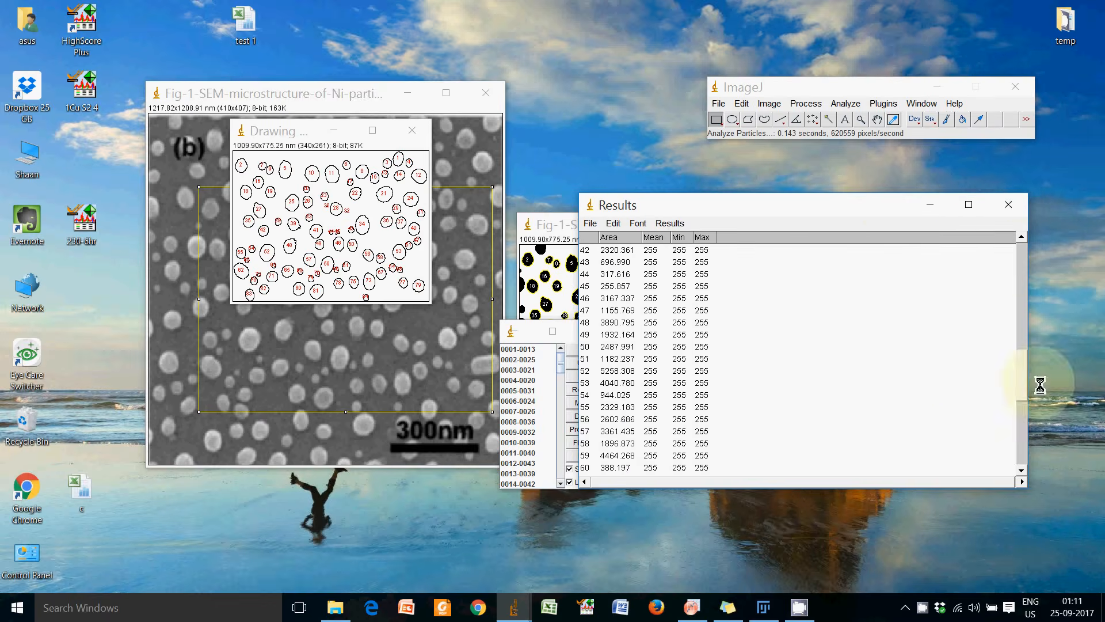
right_click(530, 229)
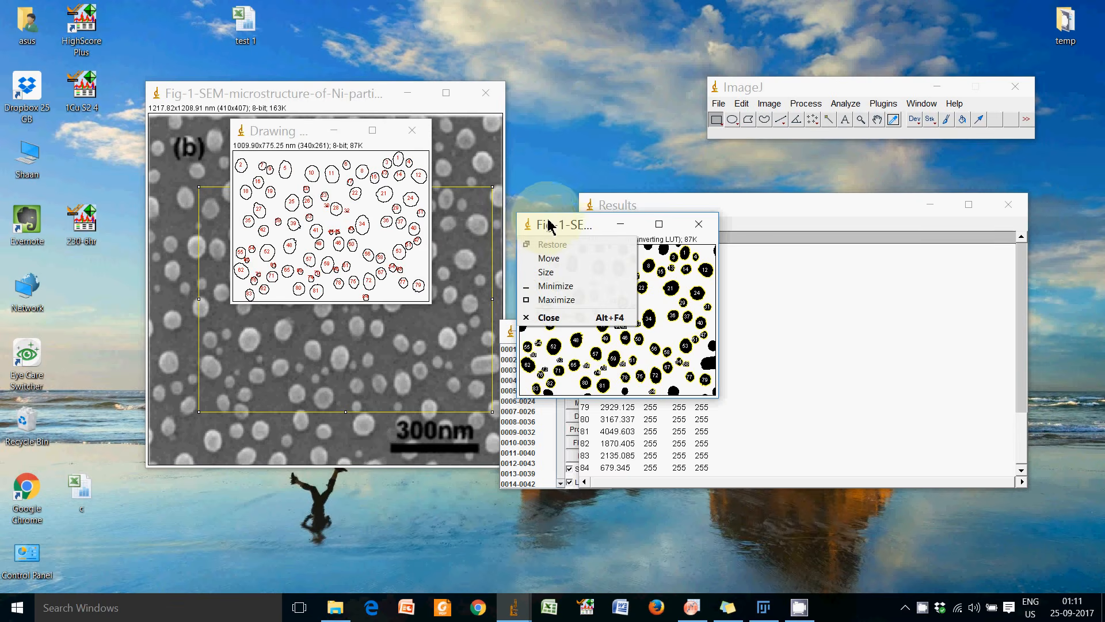
left_click(548, 221)
left_click_drag(548, 223, 530, 93)
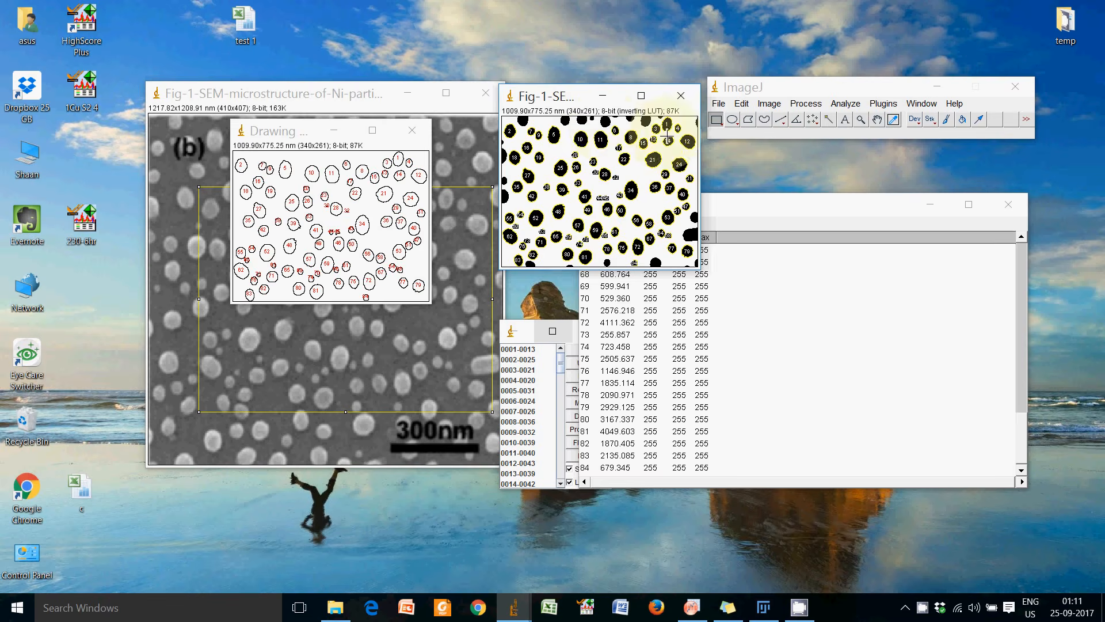
left_click(826, 306)
Discard the full-range measurements without saving, and close the ROI Manager and the outline drawing
left_click(1008, 204)
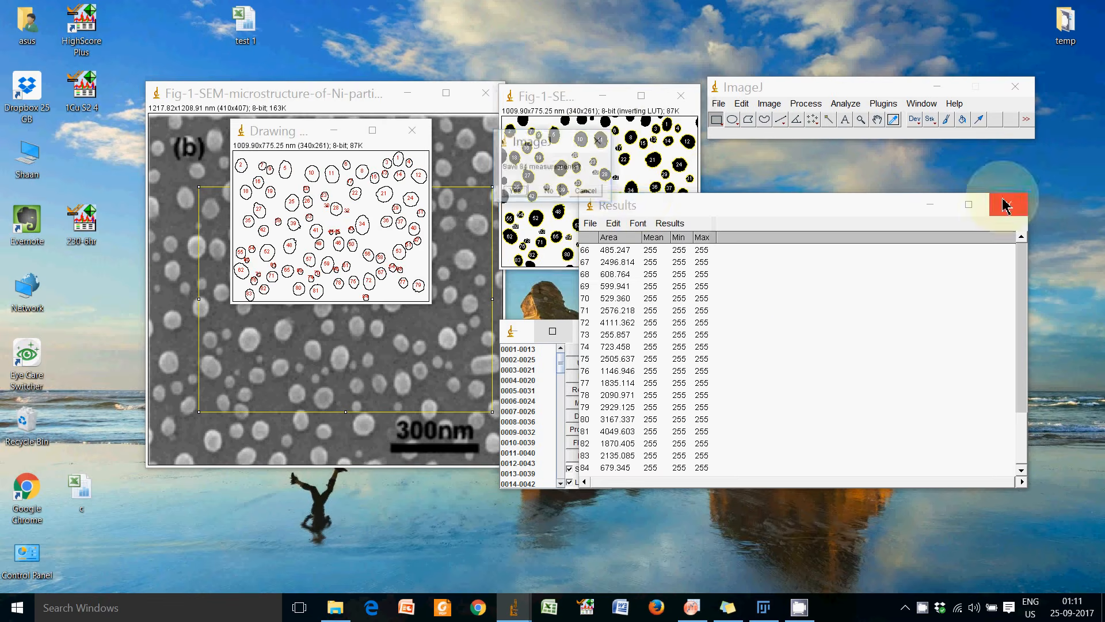
left_click(549, 191)
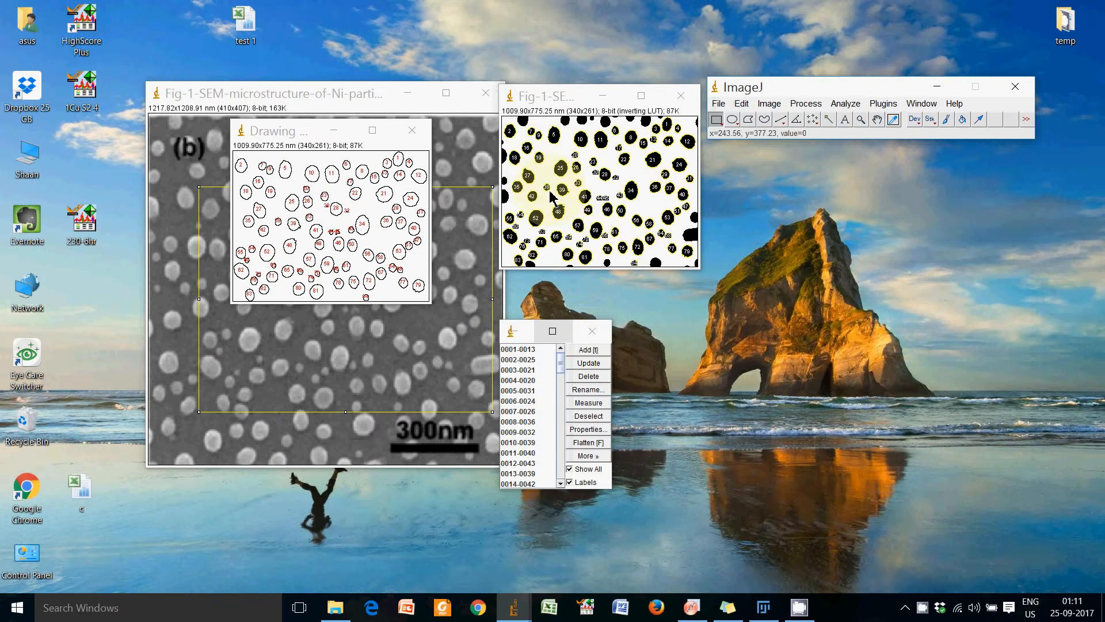
left_click(593, 332)
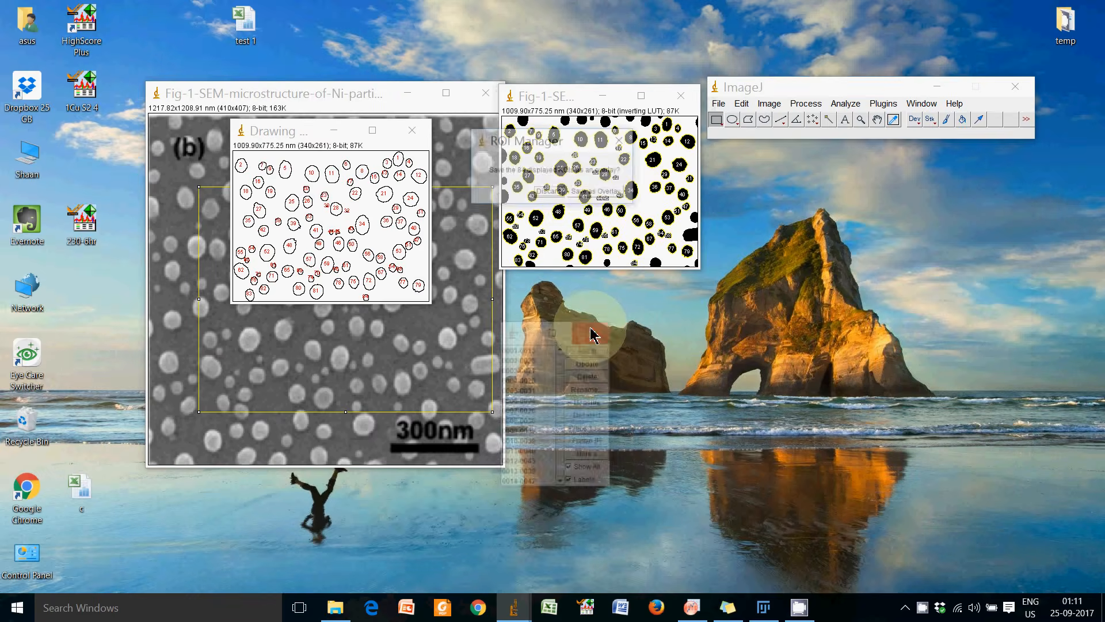
left_click(547, 190)
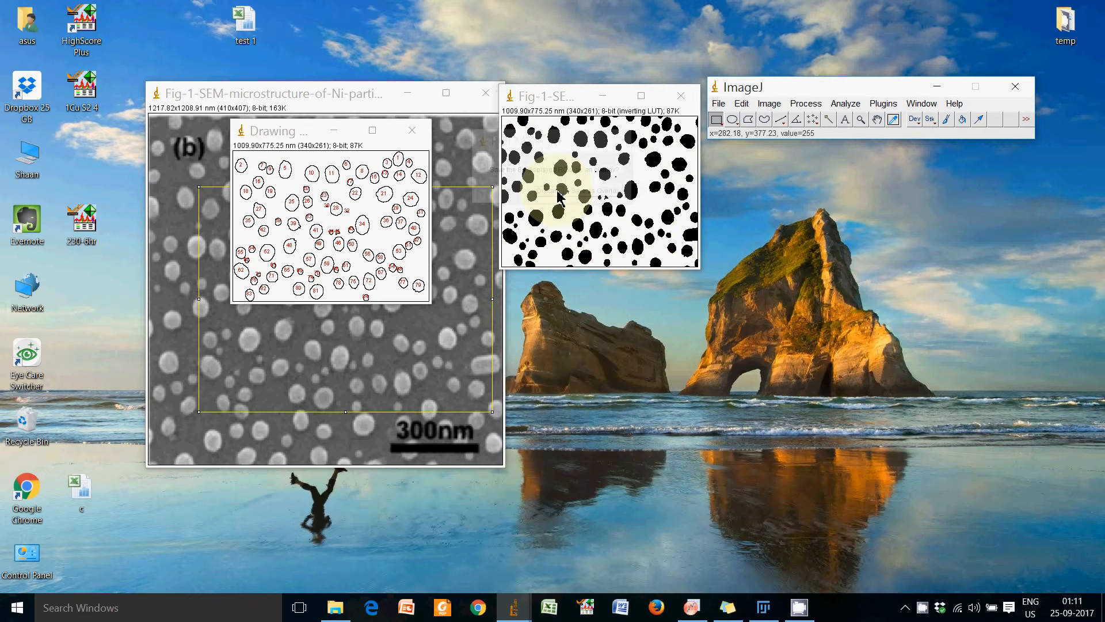
left_click(412, 130)
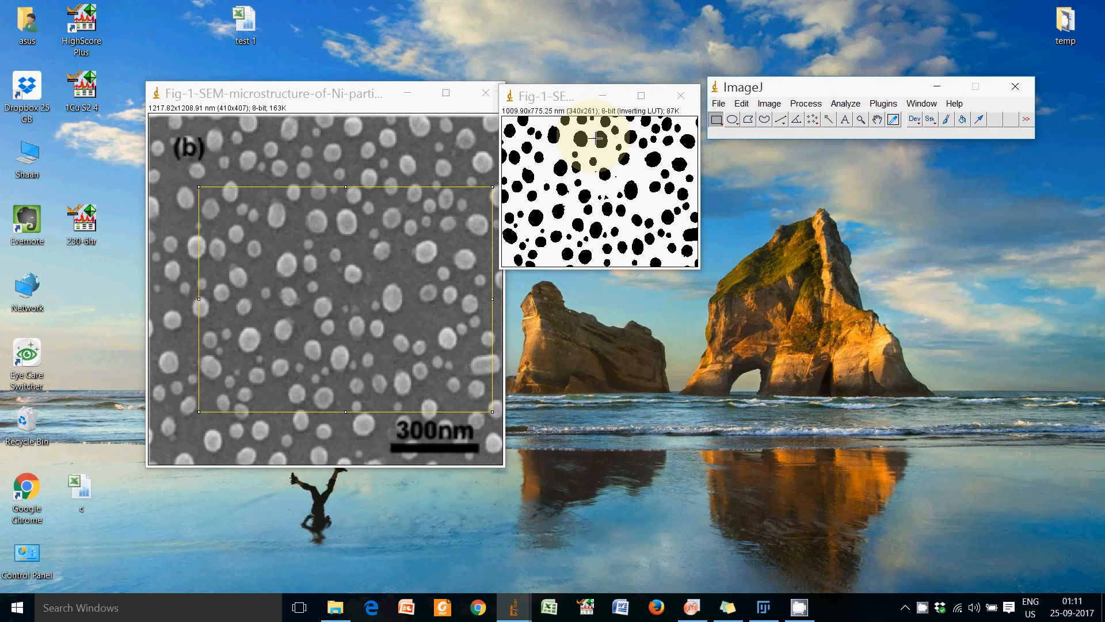
Run Analyze Particles again on the thresholded image with the size range set to 2000-Infinity nm²
left_click(846, 103)
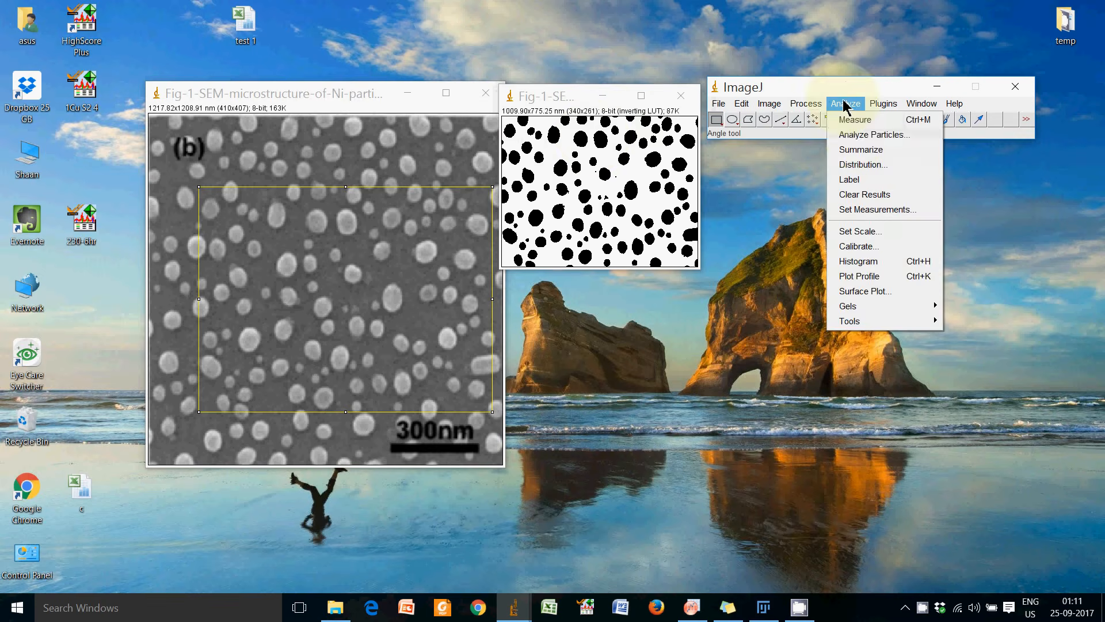
left_click(855, 134)
left_click_drag(554, 118, 813, 204)
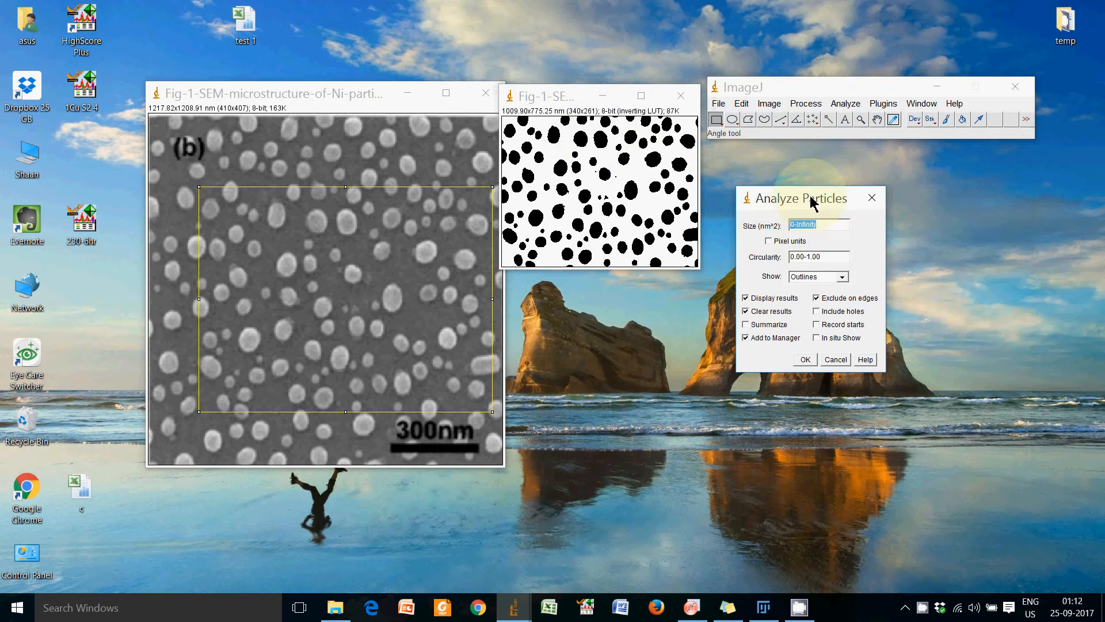
type("200")
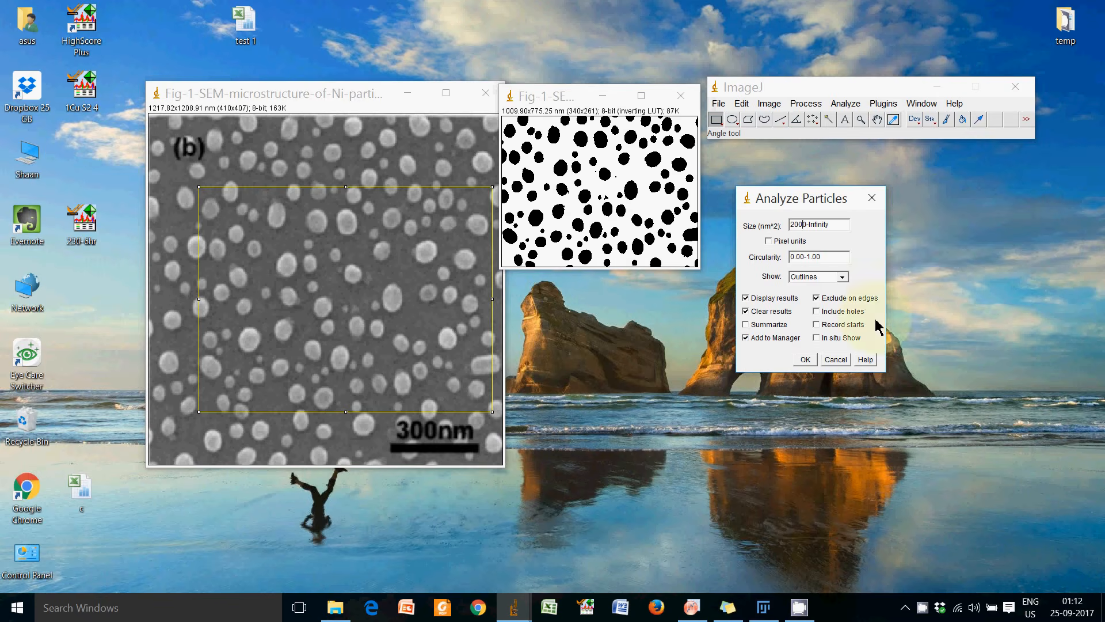
left_click(806, 359)
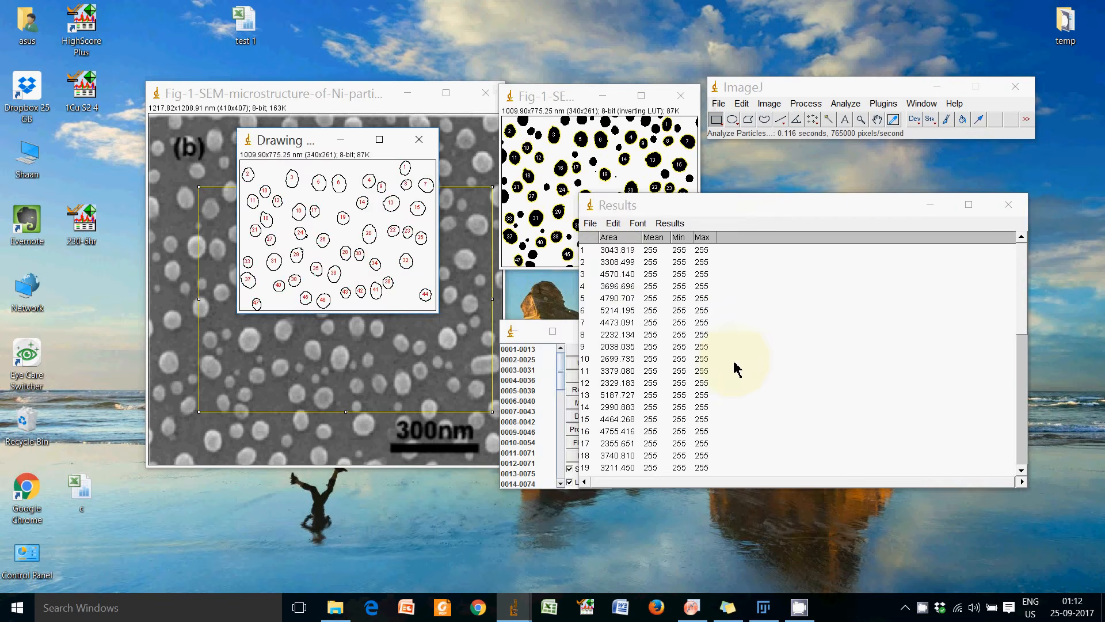
Move the Results table and the labelled threshold image apart to examine which particles the size limit of 2000 nm² includes
left_click_drag(611, 204, 702, 238)
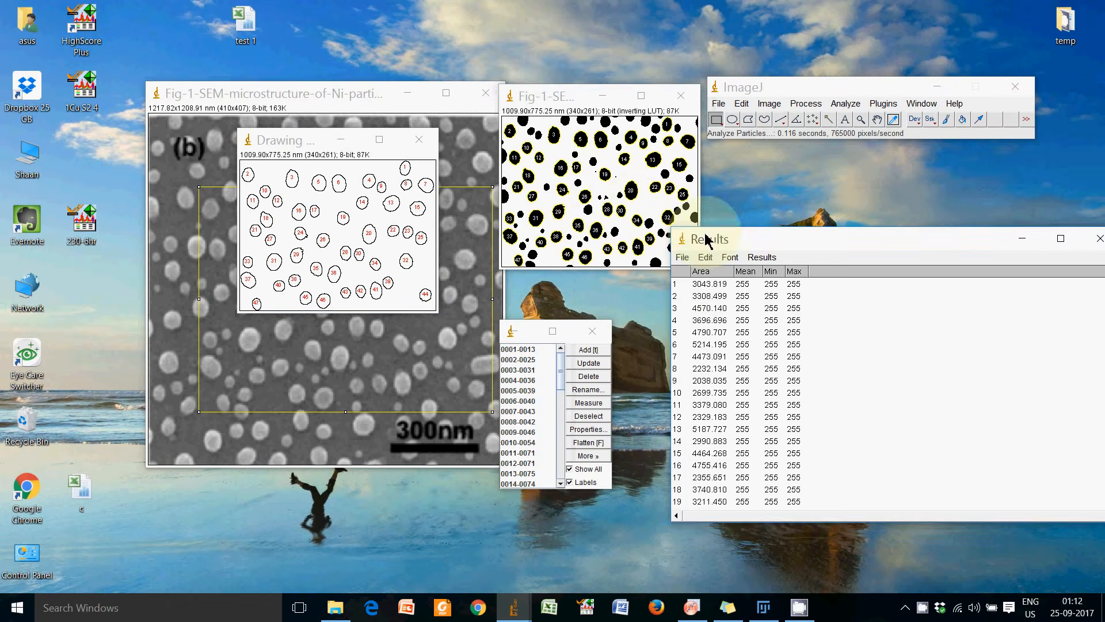
left_click_drag(576, 99, 573, 89)
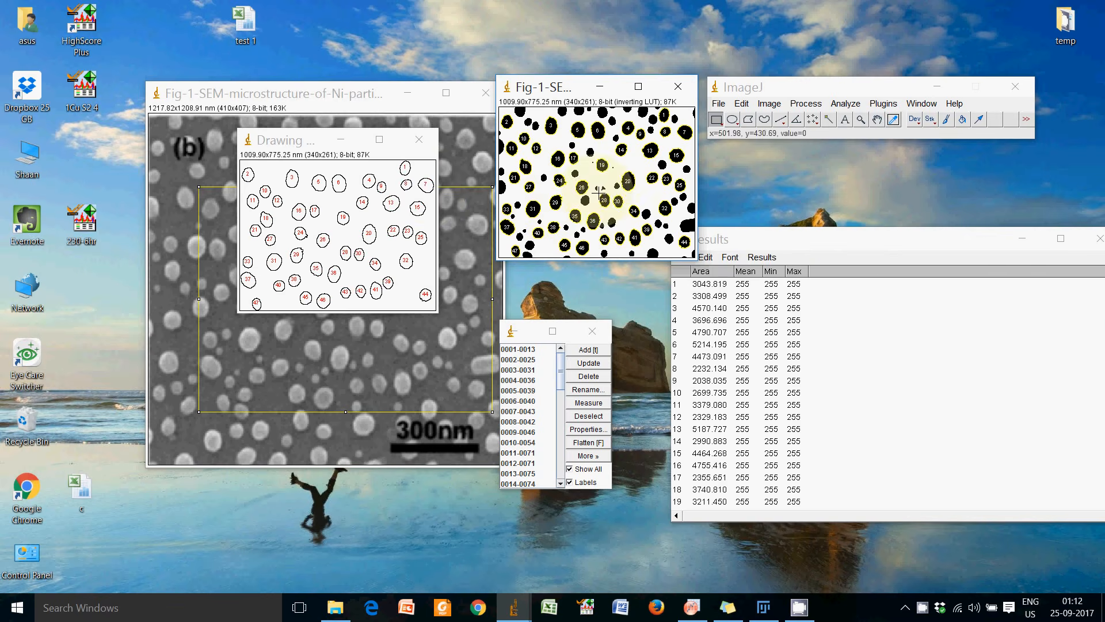
left_click_drag(838, 242, 794, 254)
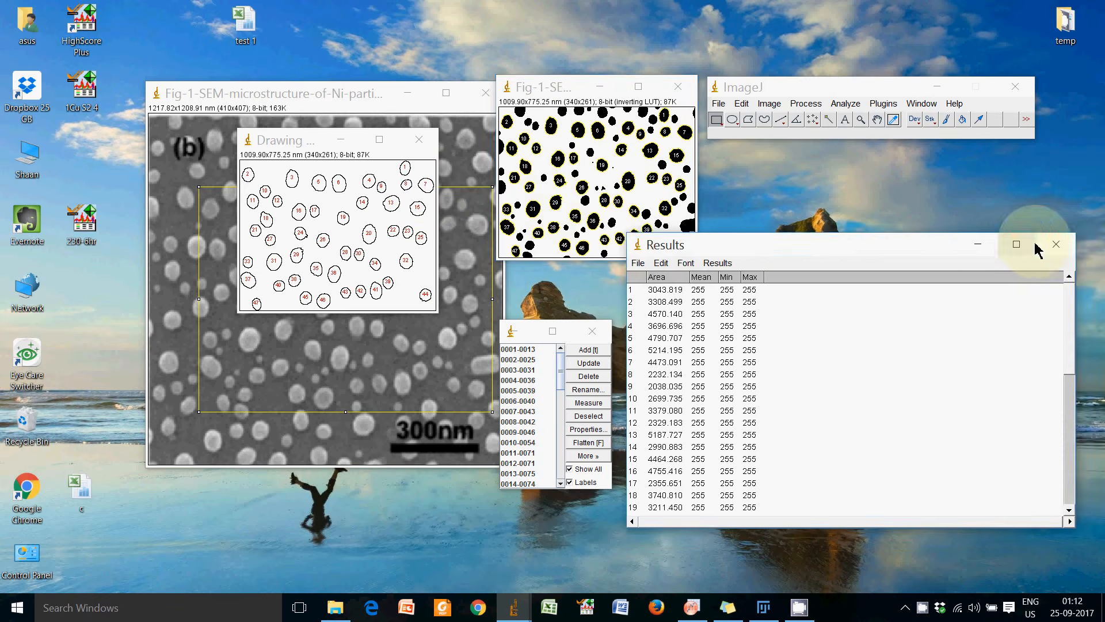
Close the Results table of the 2000 nm² run without saving, along with its ROI Manager and outline drawing
left_click(1057, 244)
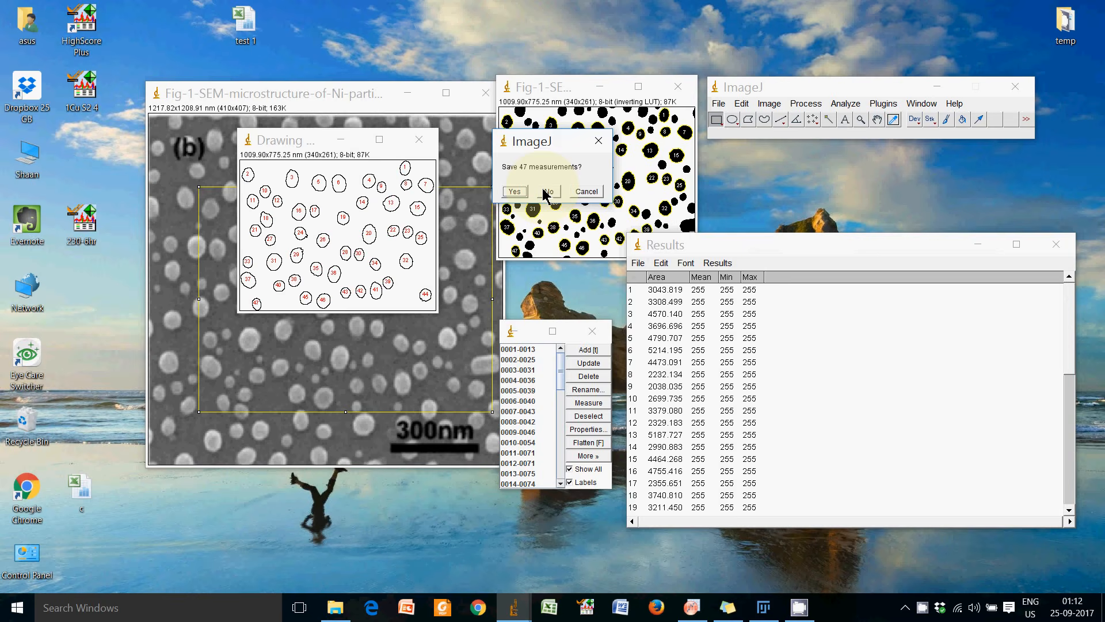
left_click(546, 192)
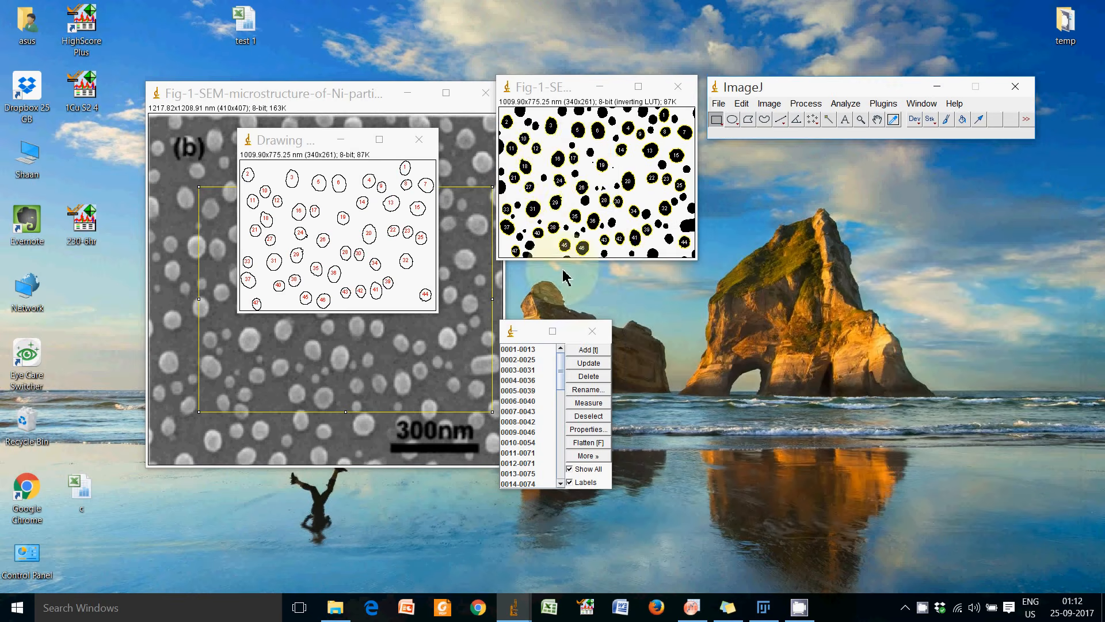
left_click(592, 331)
left_click(537, 190)
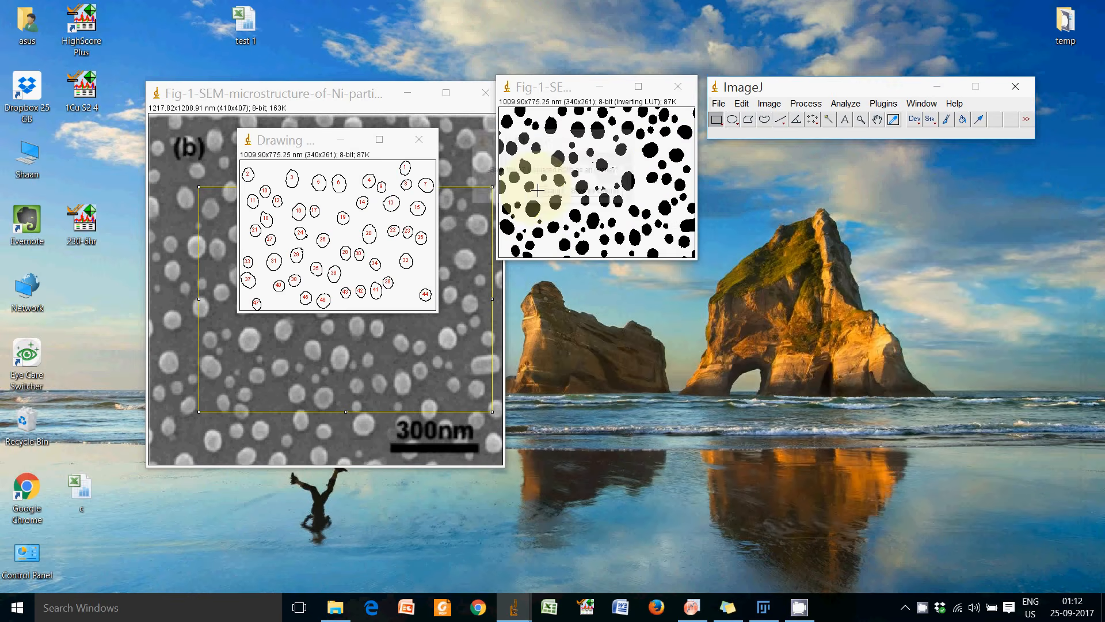
left_click(422, 141)
Analyze the particles with a size range of 1000-Infinity nm² and Outlines shown, and look through the resulting area measurements
left_click(846, 105)
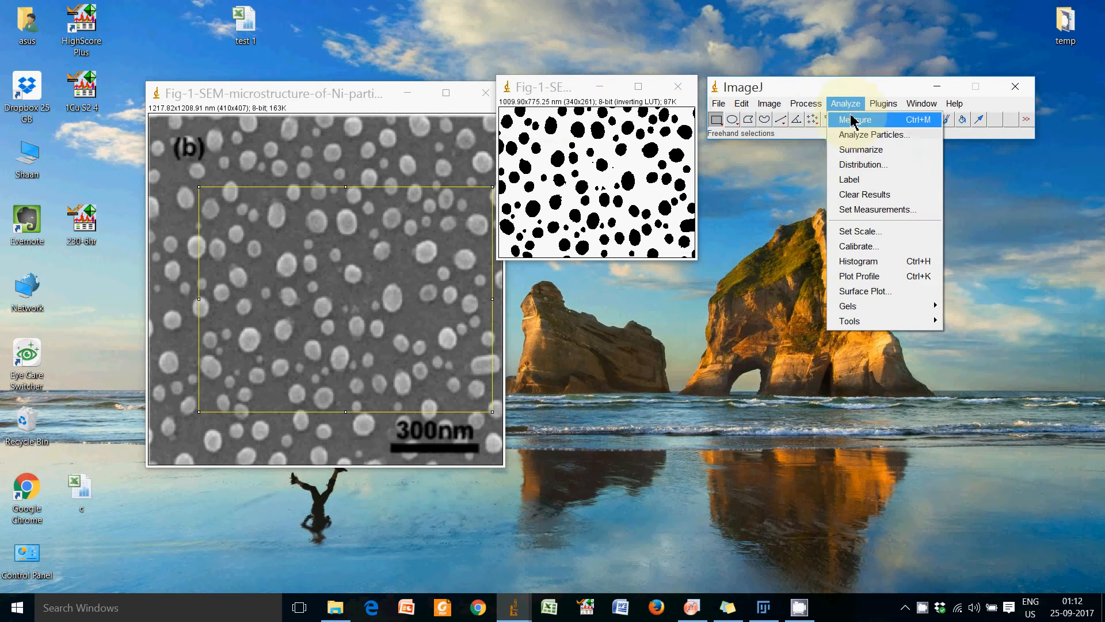
left_click(852, 135)
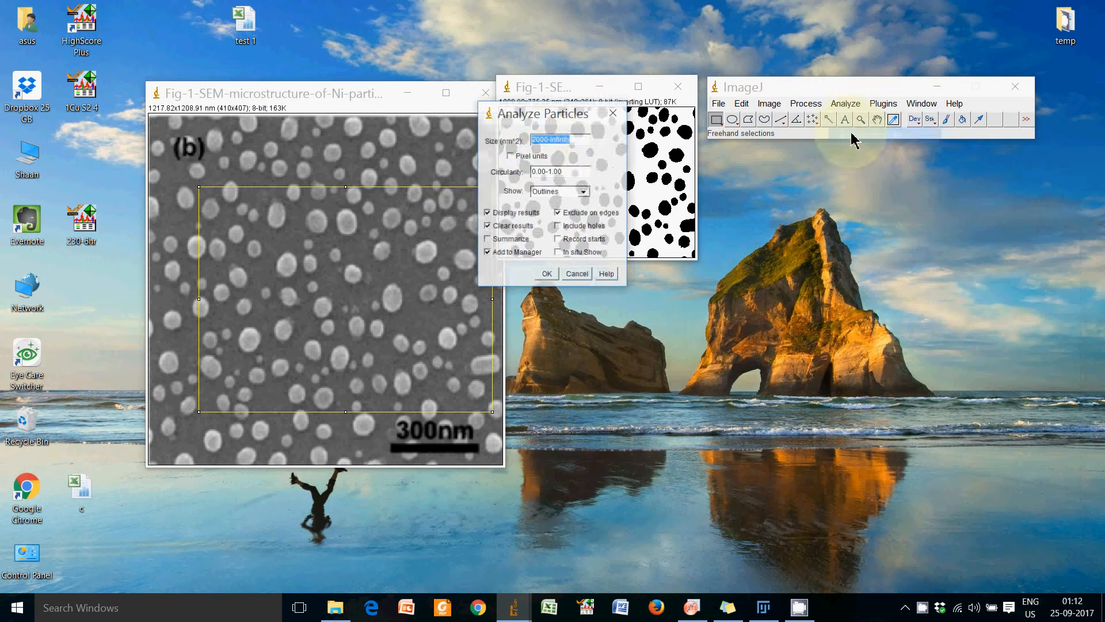
left_click(534, 143)
key("BackSpace")
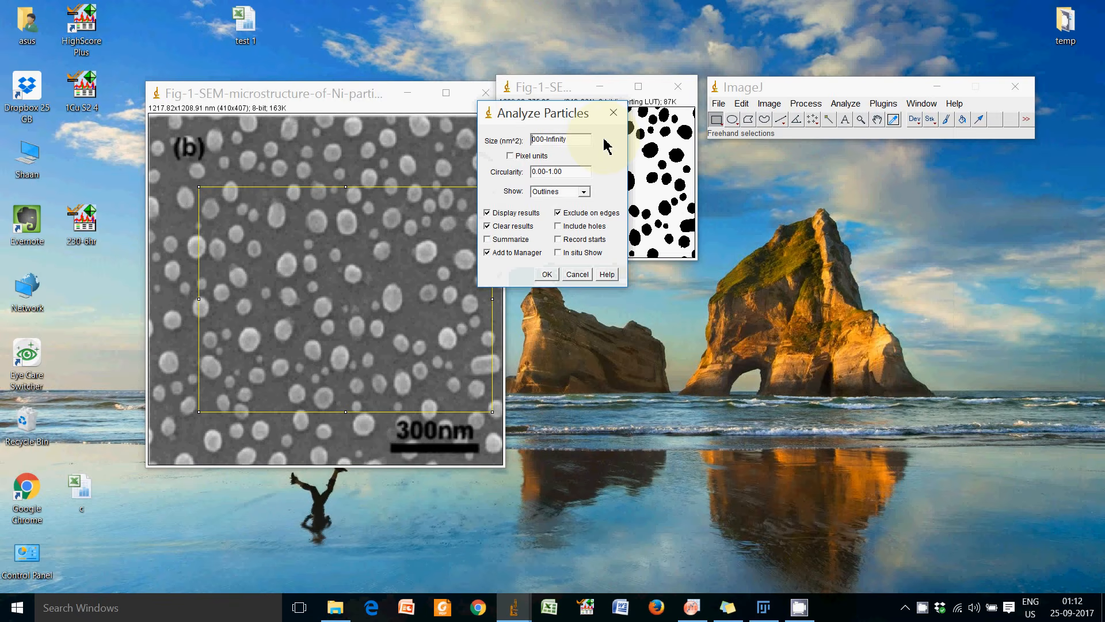
type("1")
left_click(548, 275)
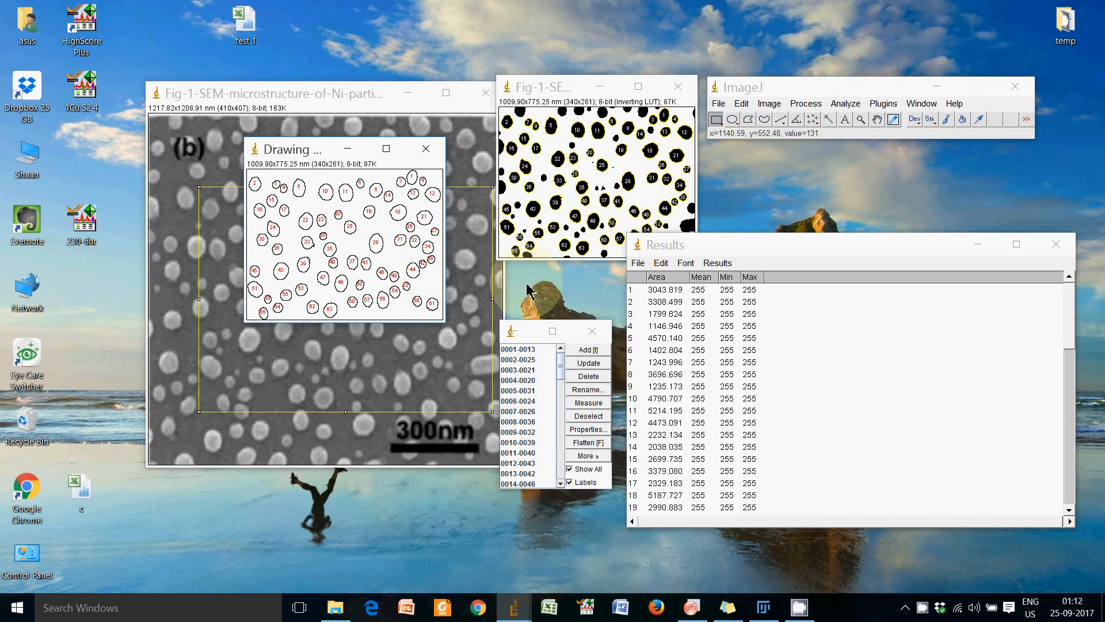
left_click_drag(1068, 313, 1060, 493)
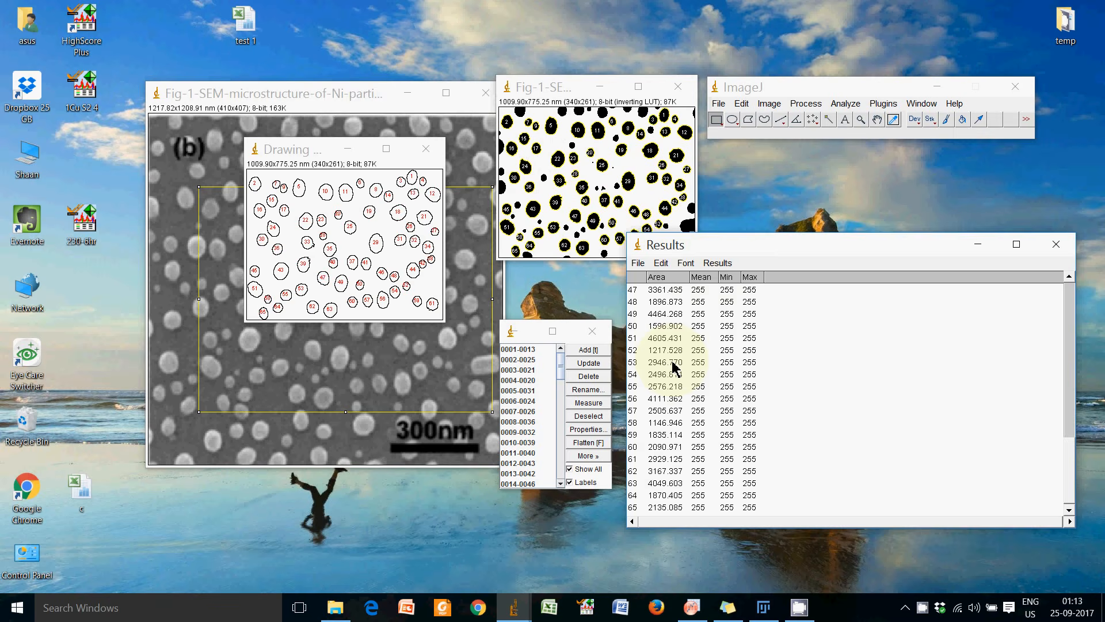
Summarize the Results table of the 1000 nm² run with mean, SD, minimum and maximum rows
left_click(715, 263)
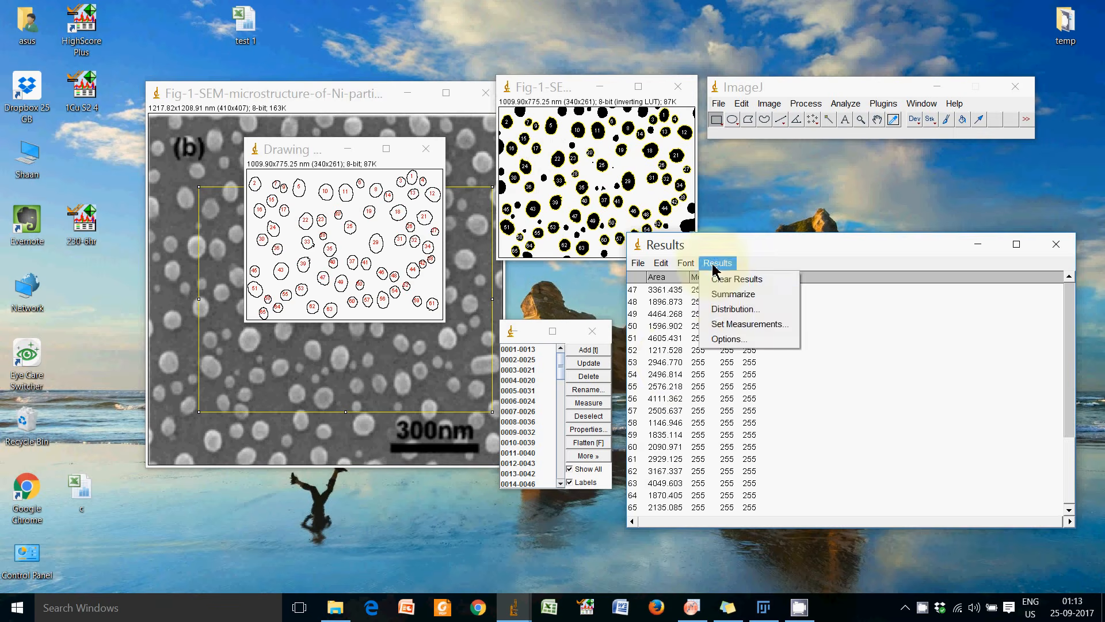
left_click(726, 295)
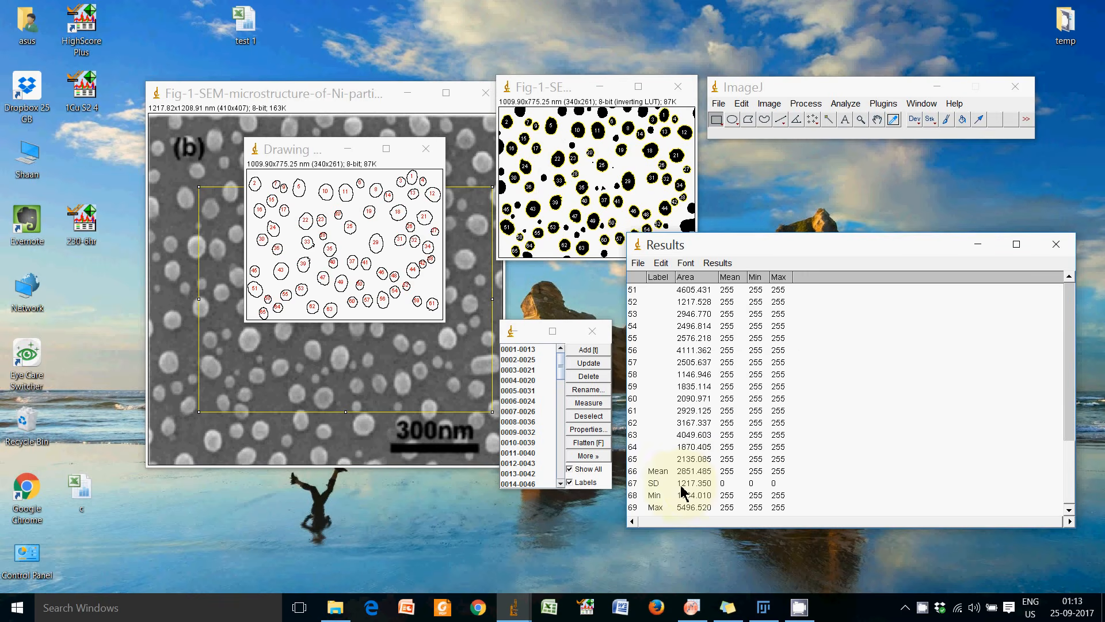
scroll(698, 489, "up", 3)
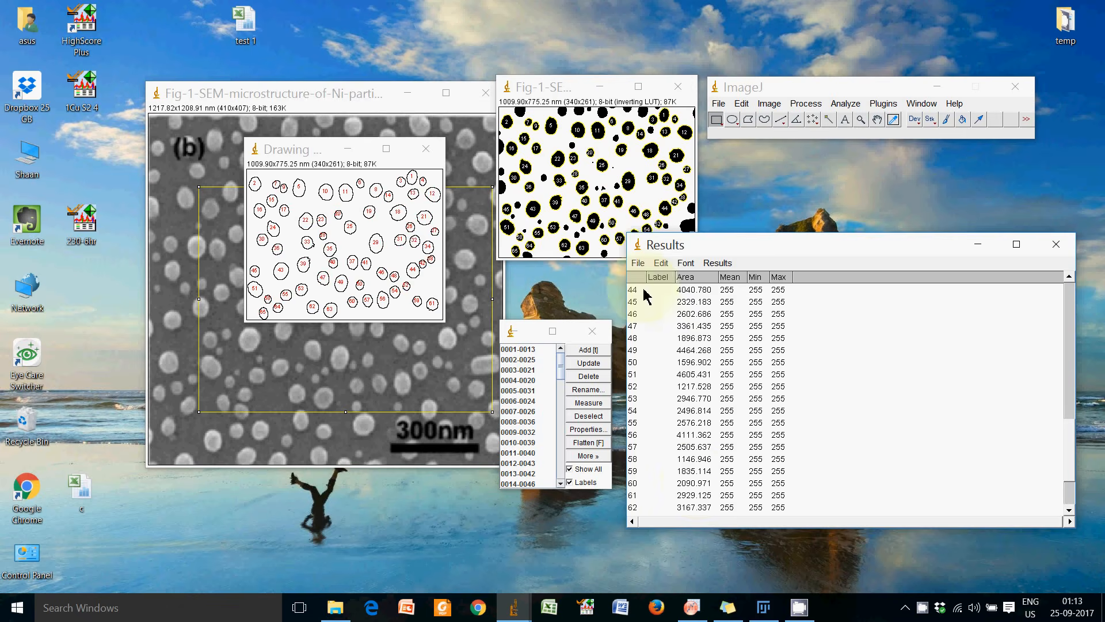
Save the Results table to the Desktop as "test 2"
left_click(638, 263)
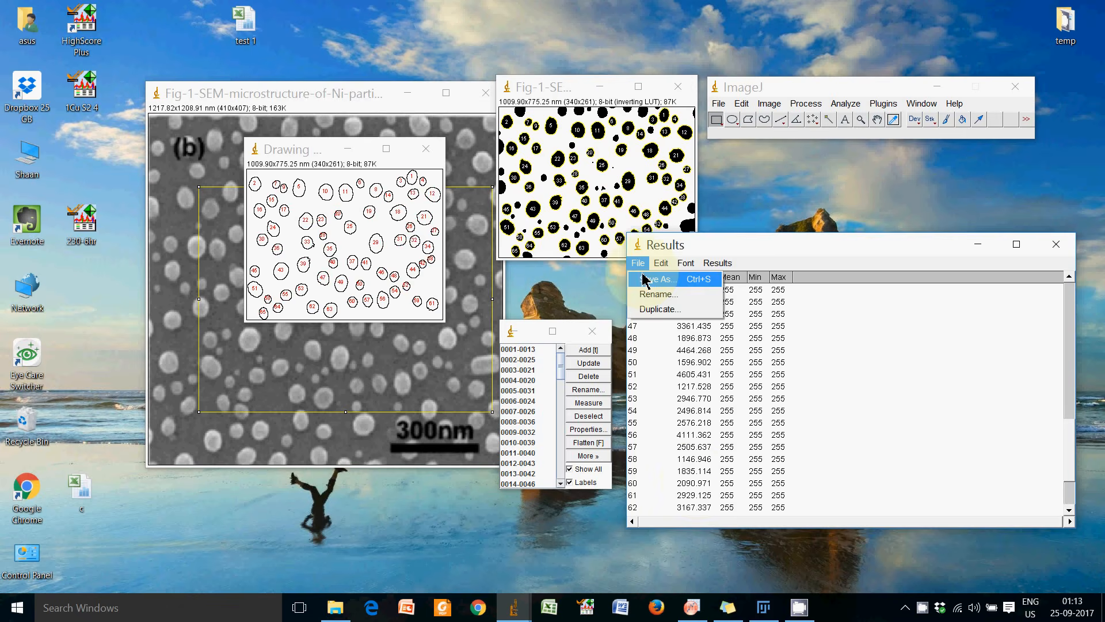
left_click(645, 280)
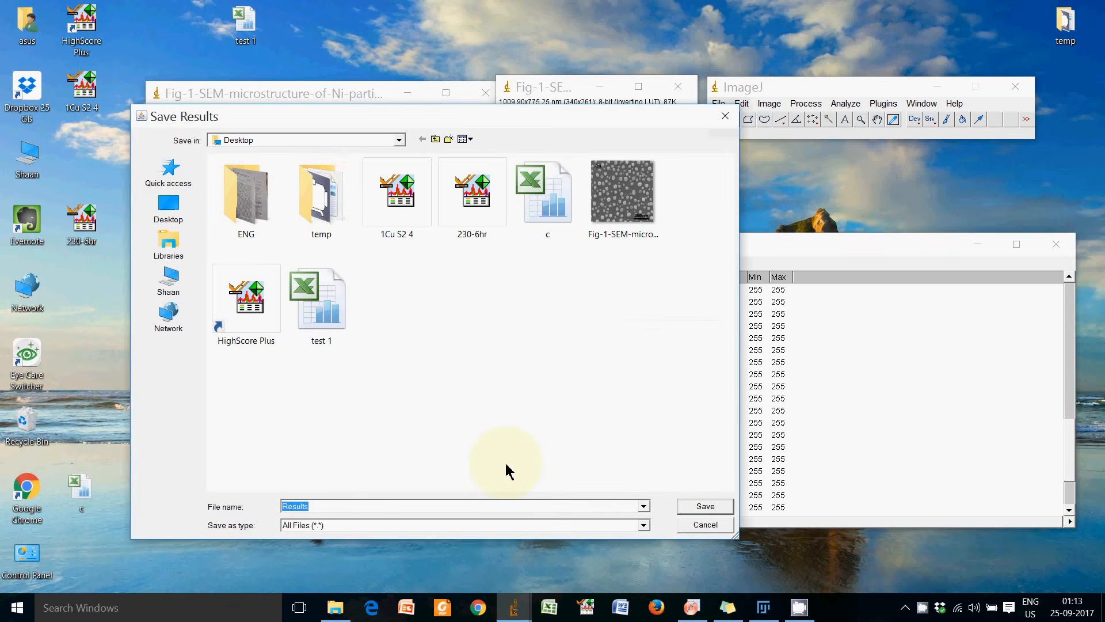
type("e")
key("BackSpace")
type("test")
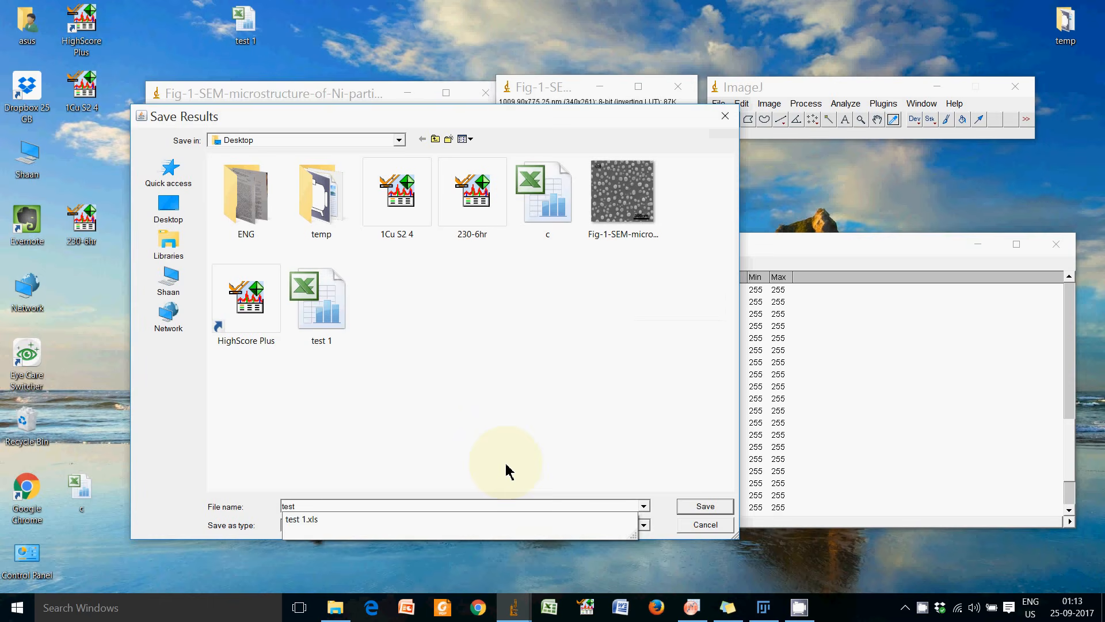
type(" 2")
left_click(680, 505)
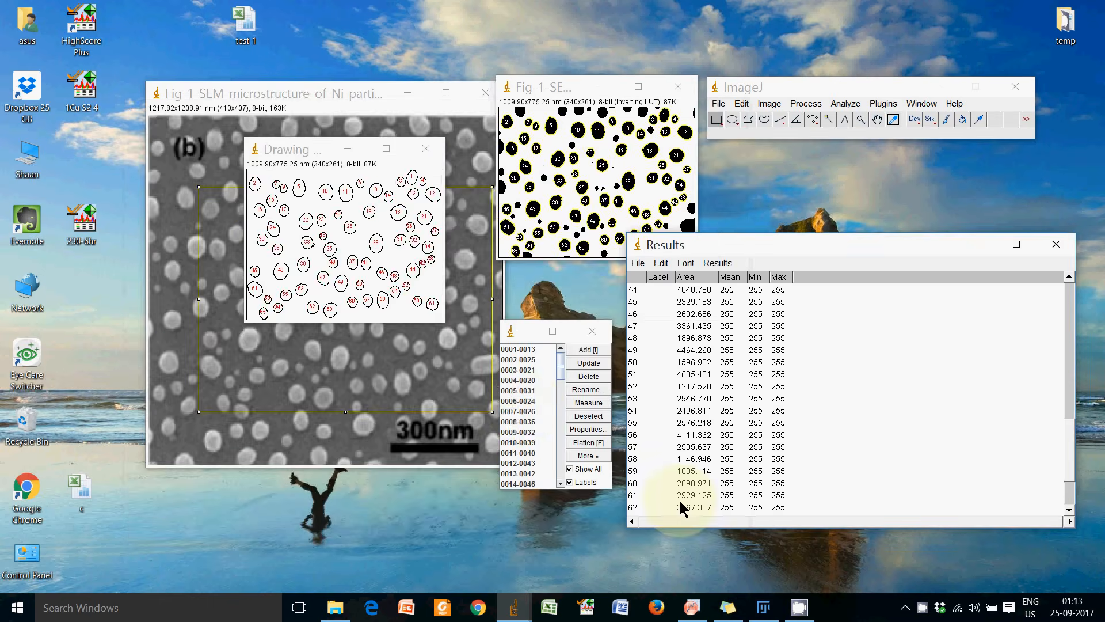
Place the test 2 file beside test 1 on the desktop and open it in Excel
left_click_drag(81, 155, 366, 35)
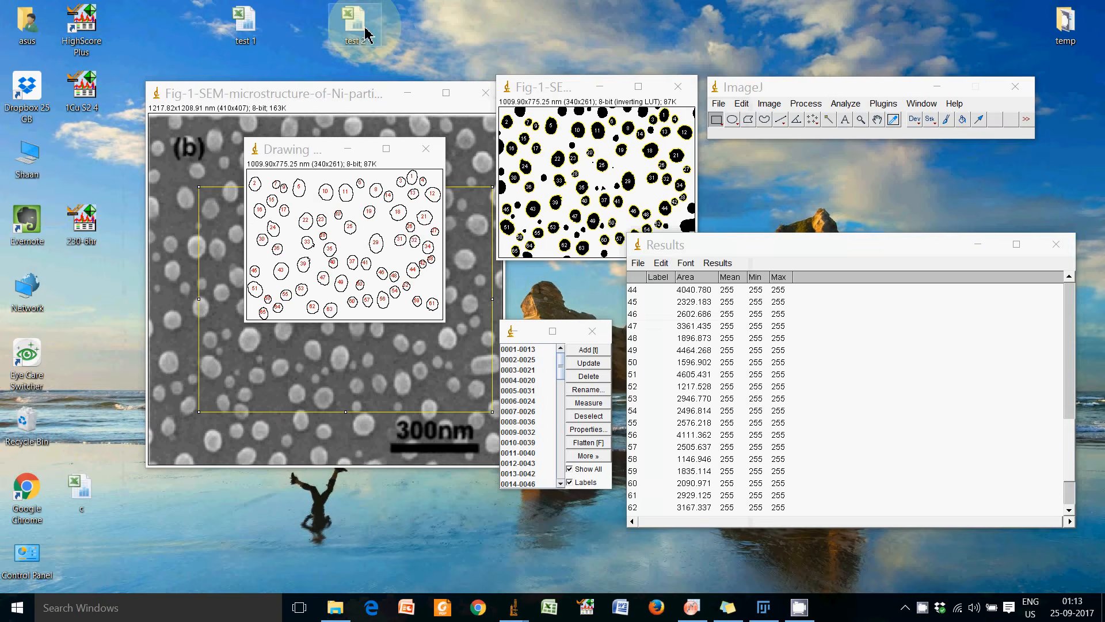
double_click(366, 34)
left_click(502, 344)
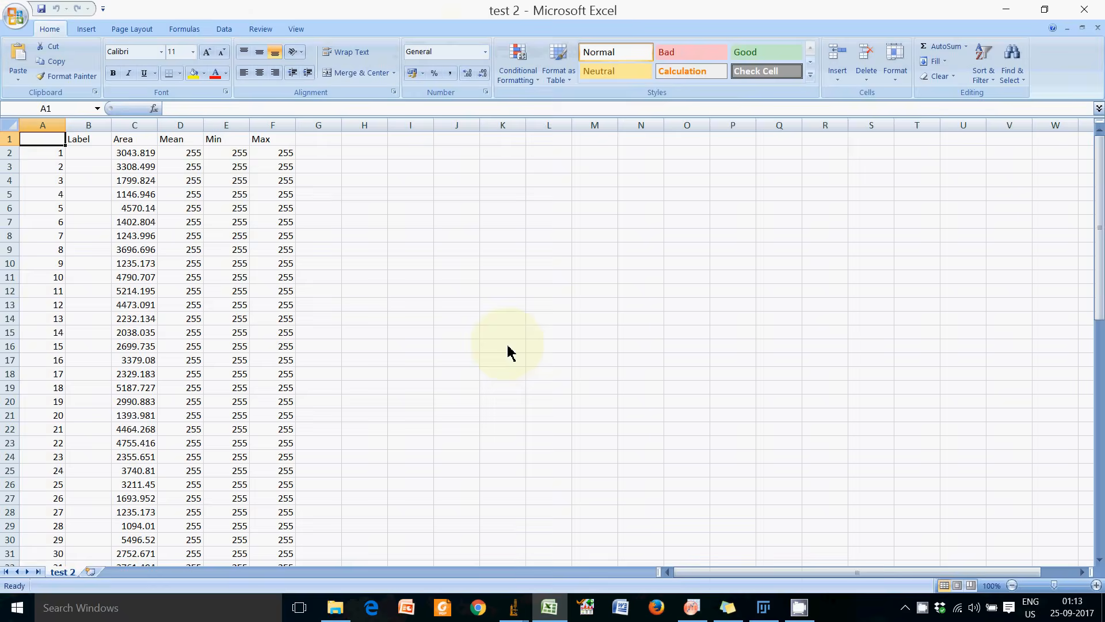
Copy the particle areas in cells C2 to C66, leaving out the Mean, SD, Min and Max rows
left_click(135, 143)
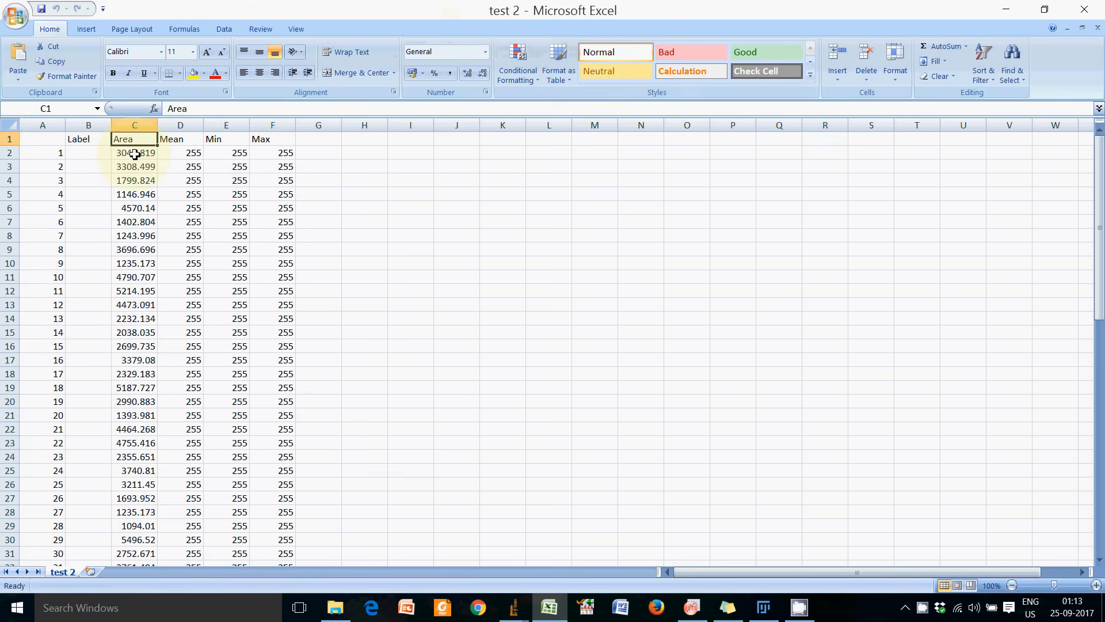
left_click(129, 153)
scroll(126, 202, "down", 17)
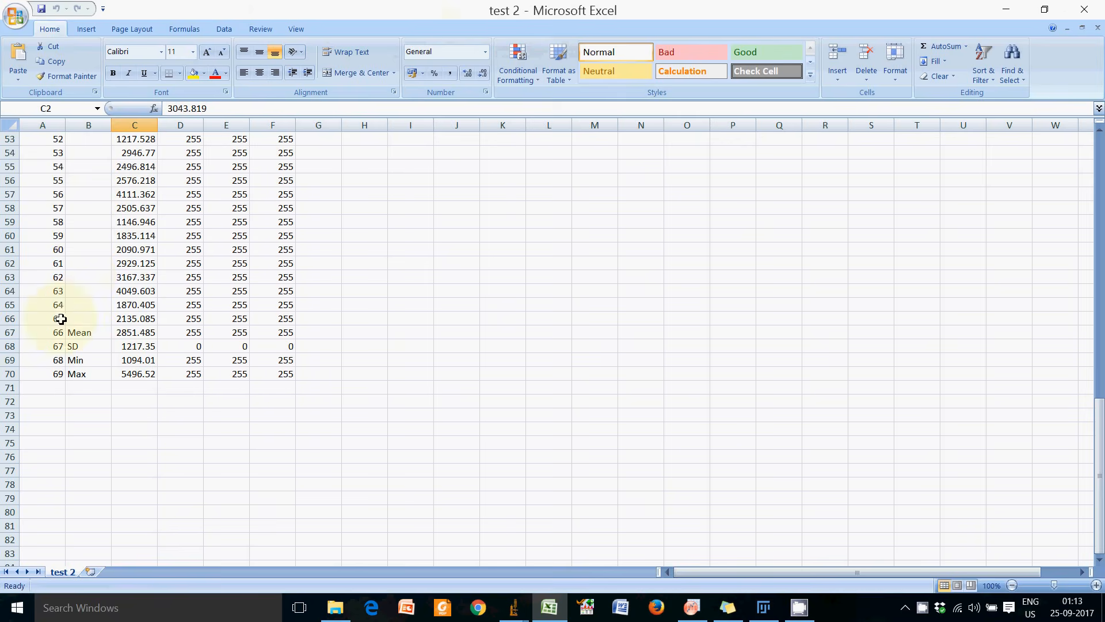
left_click_drag(138, 318, 133, 153)
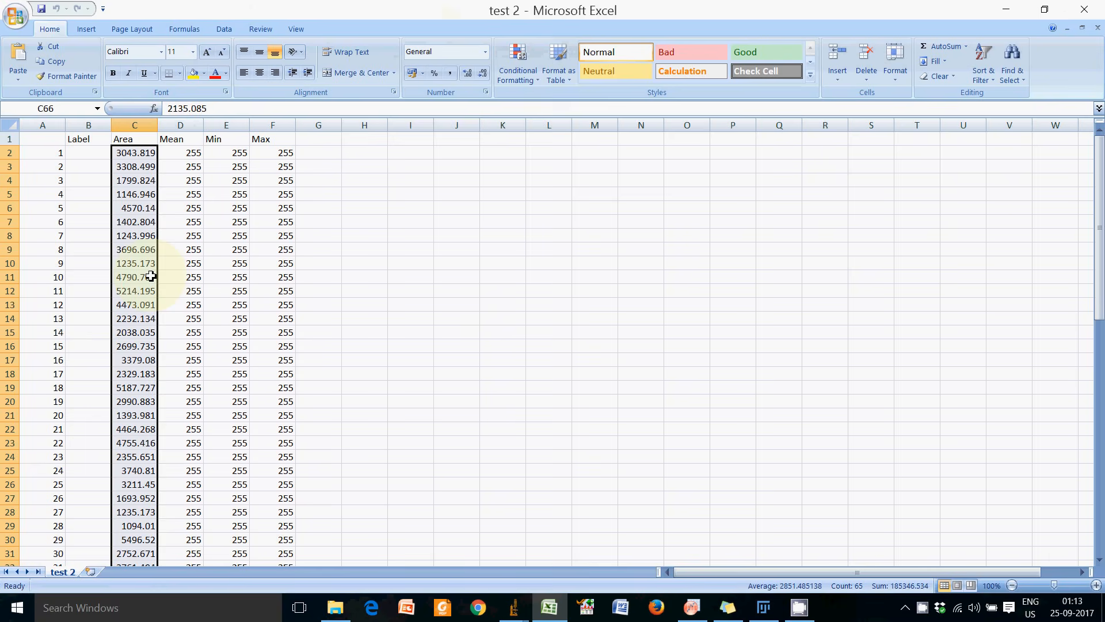
right_click(133, 230)
left_click(163, 254)
scroll(162, 253, "down", 17)
left_click(166, 247)
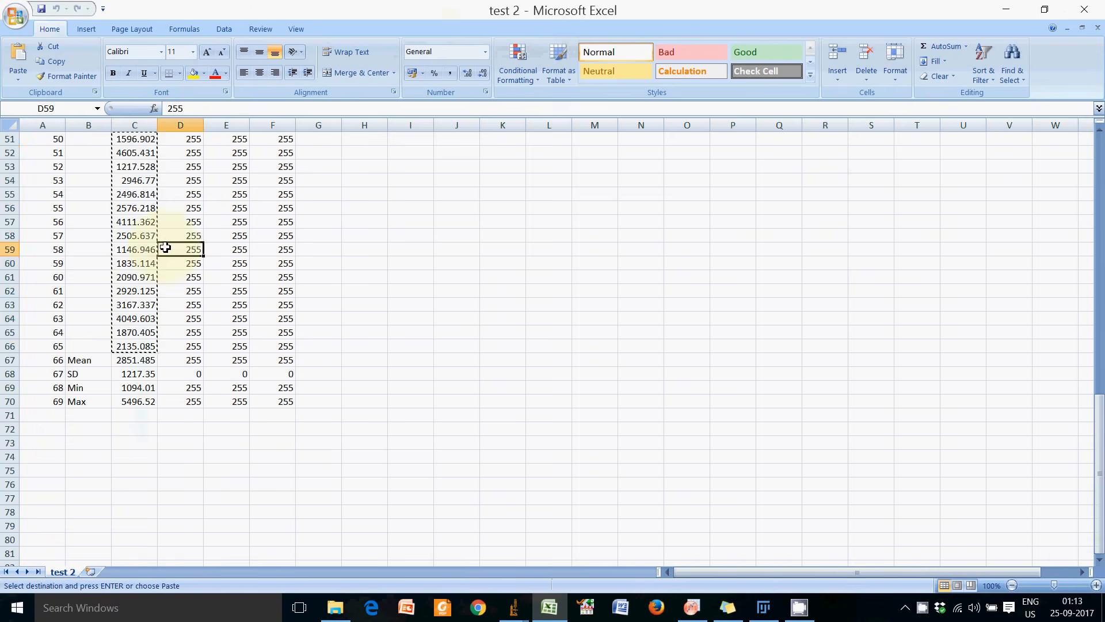
scroll(267, 264, "up", 3)
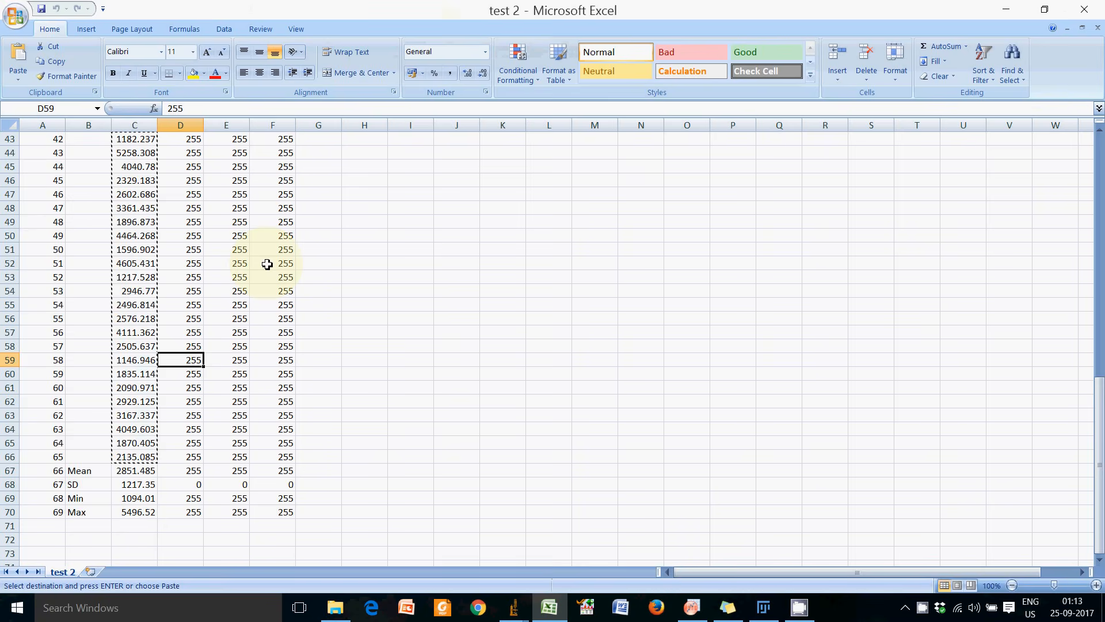
scroll(267, 264, "up", 14)
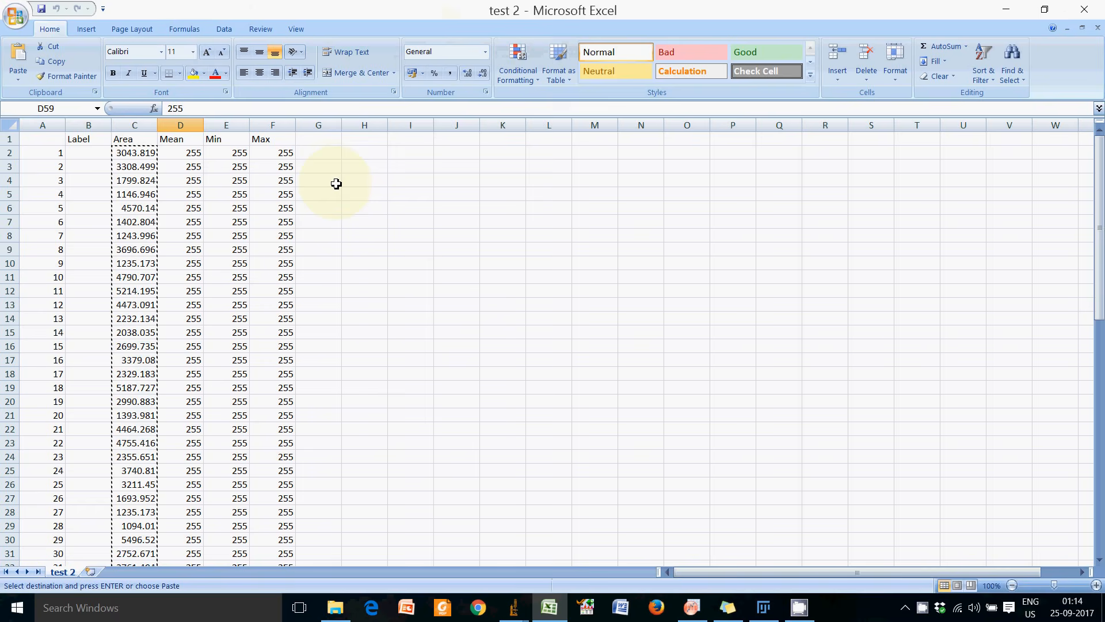
left_click(336, 184)
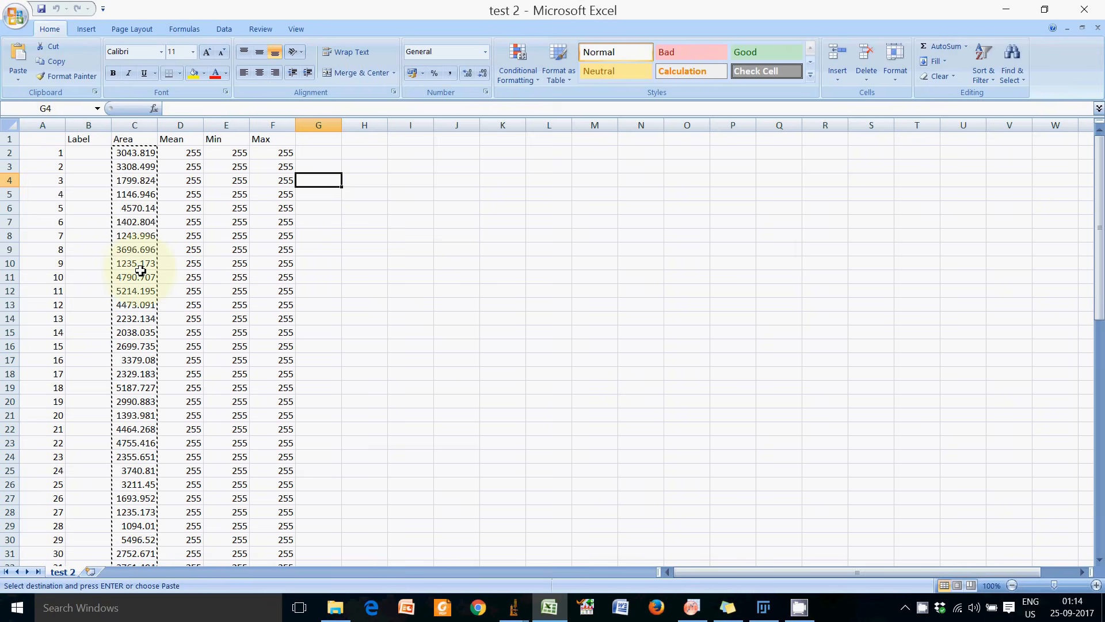
Switch to OriginPro and delete the existing histogram Graph1
left_click(691, 606)
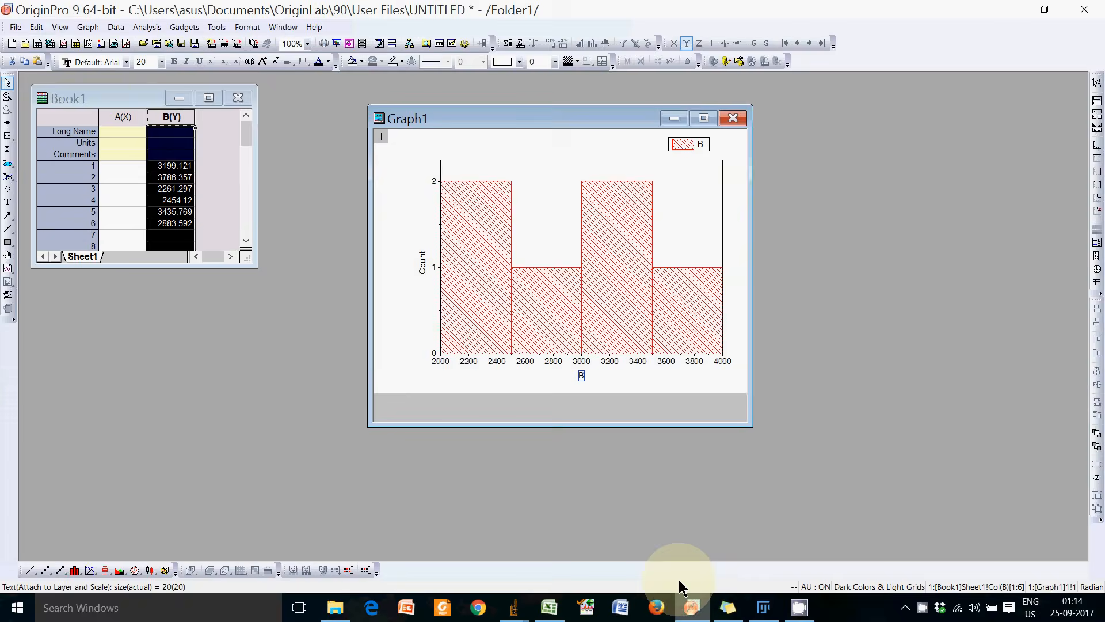
left_click(732, 118)
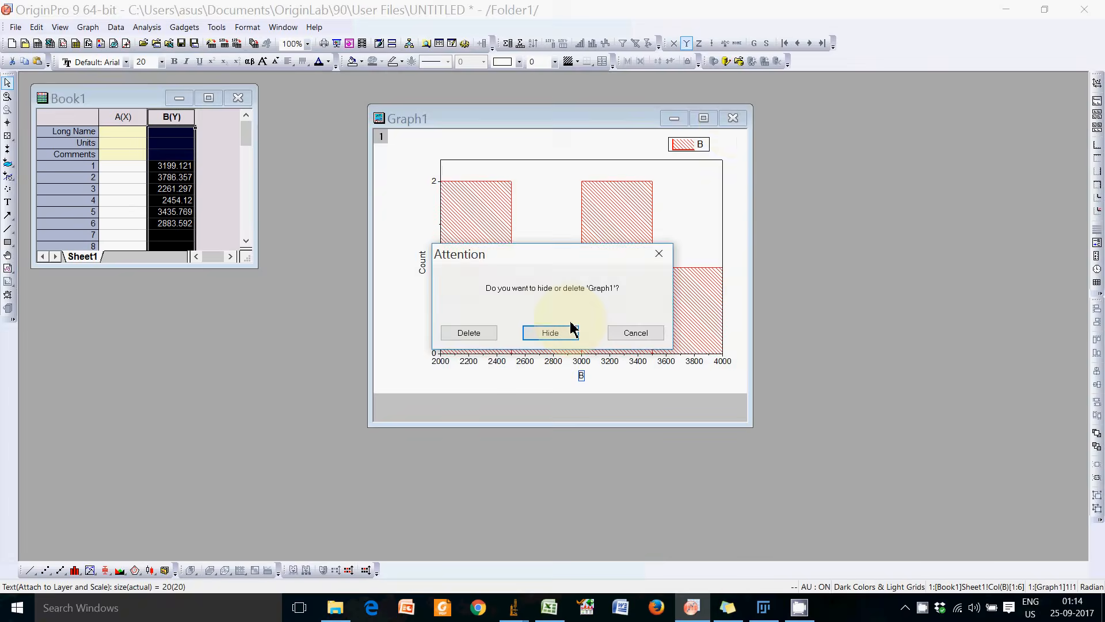
left_click(483, 334)
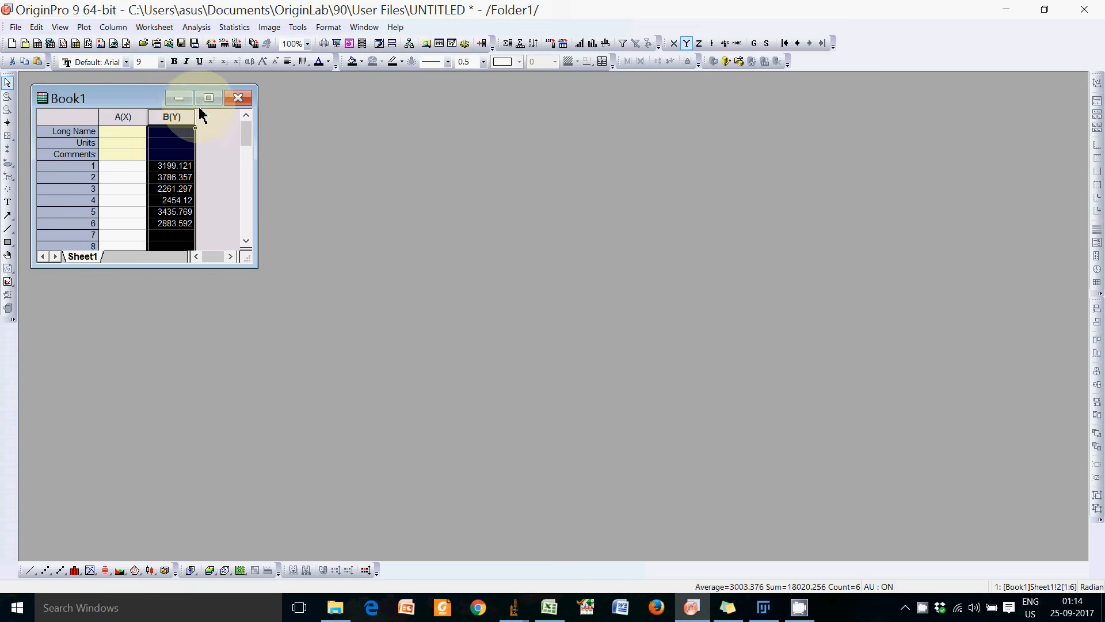
Replace the old values in column B(Y) of Book1 with the copied particle areas, starting at row 1
left_click(172, 165)
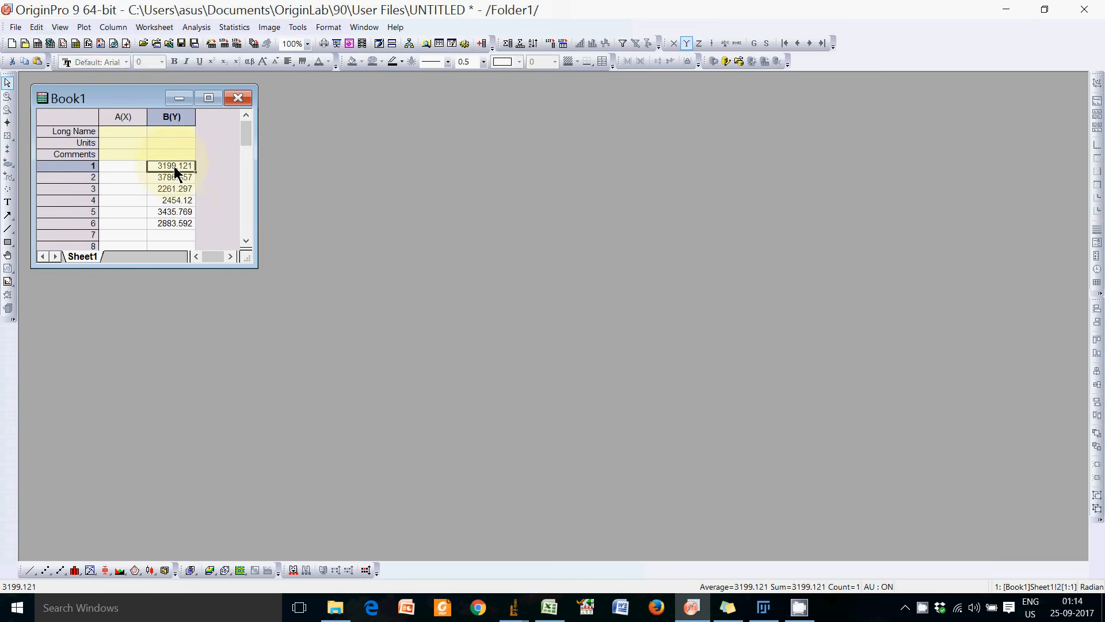
left_click_drag(174, 165, 170, 227)
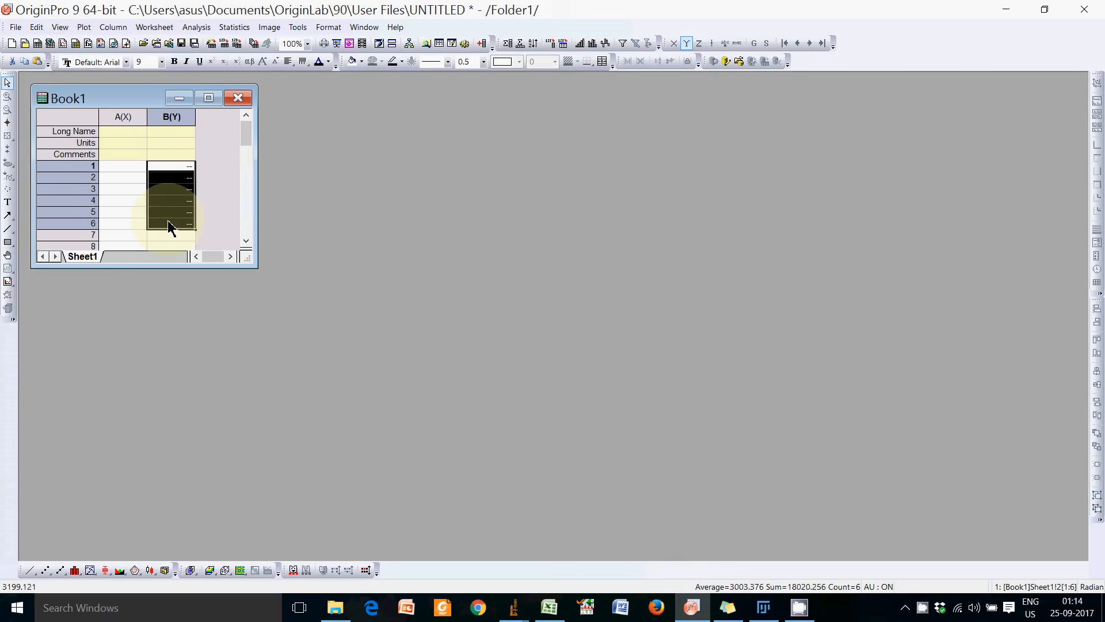
key("Delete")
left_click(164, 165)
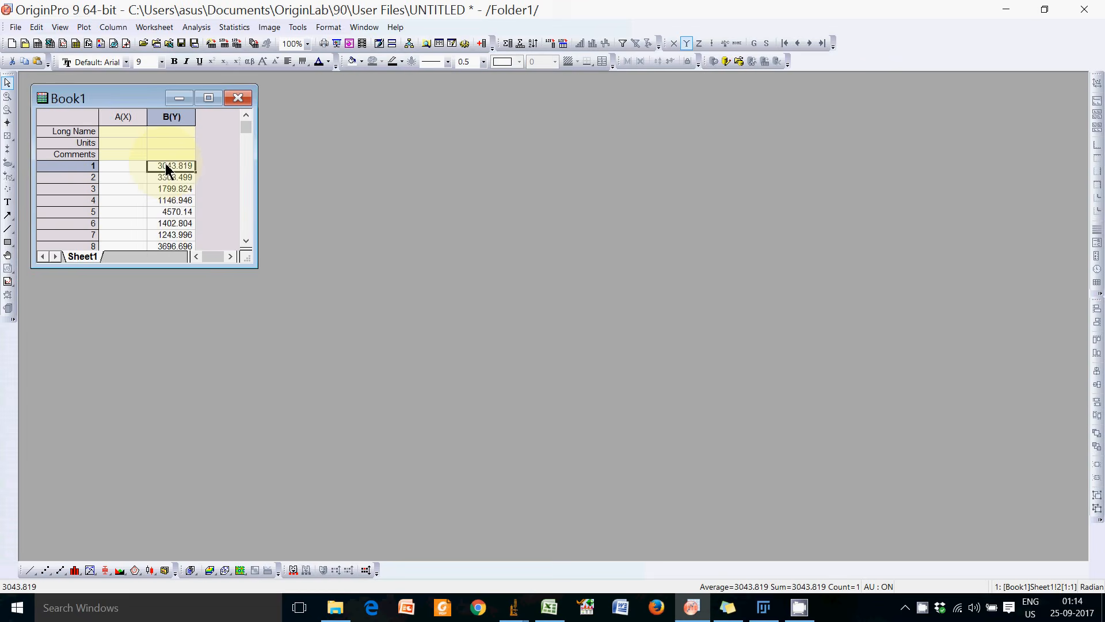
scroll(172, 190, "down", 4)
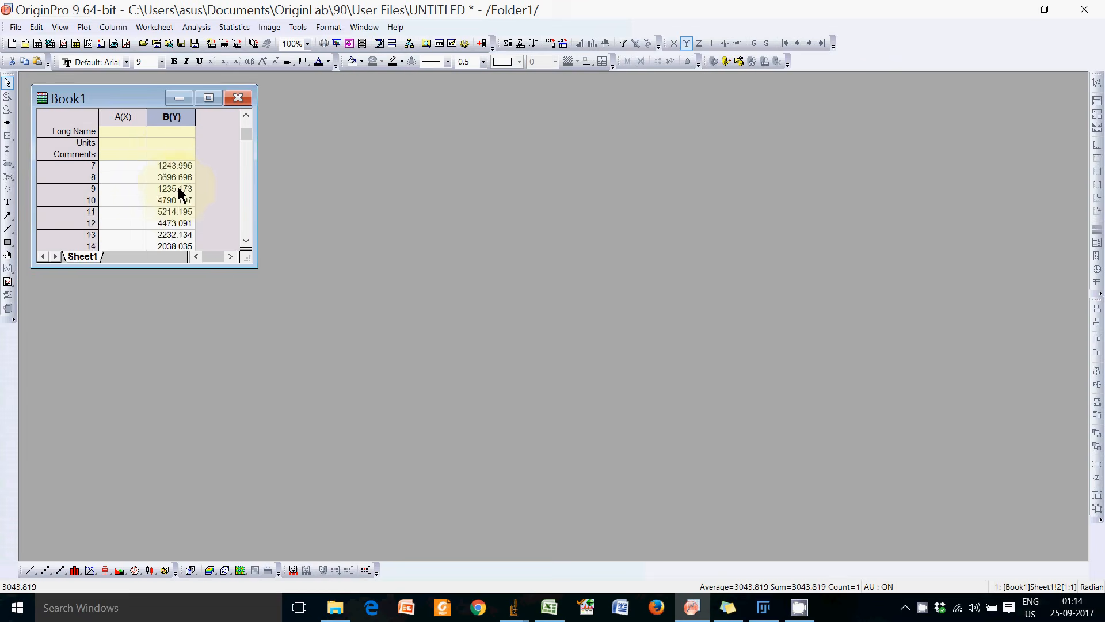
scroll(180, 213, "down", 2)
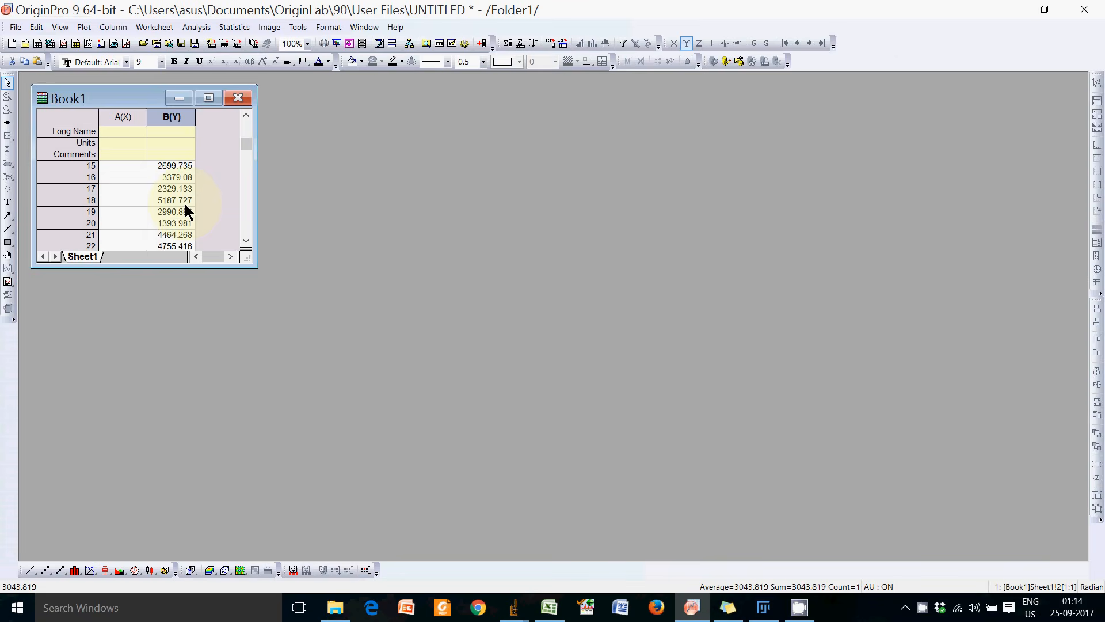
scroll(185, 209, "up", 4)
Plot column B(Y) as a histogram and move the graph clear of the worksheet to examine the counts per area range
left_click(171, 117)
left_click(85, 28)
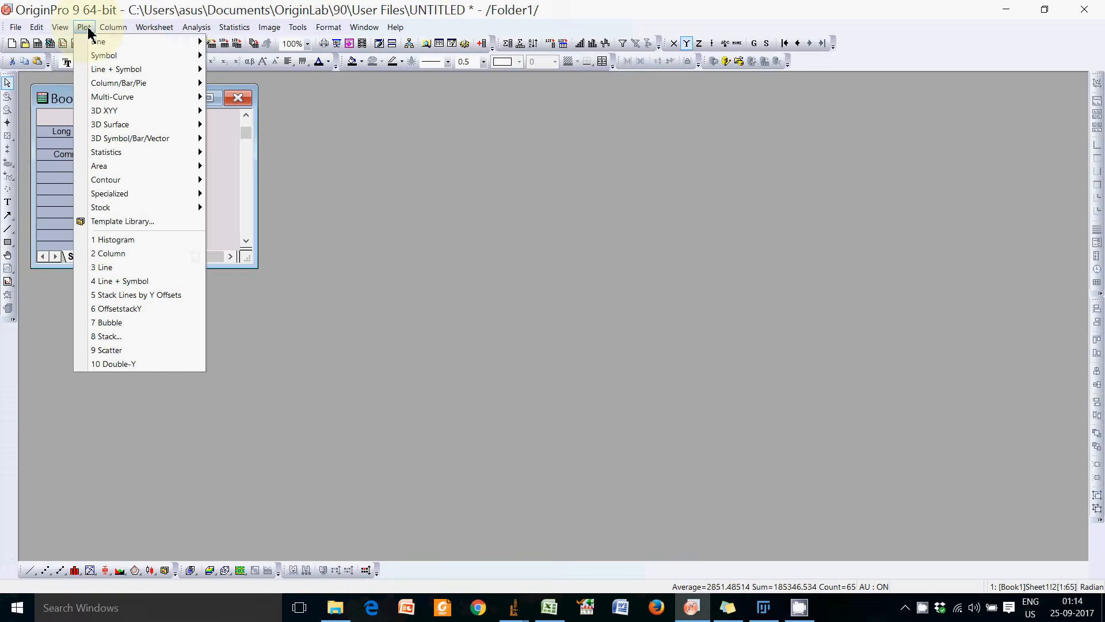
mouse_move(160, 153)
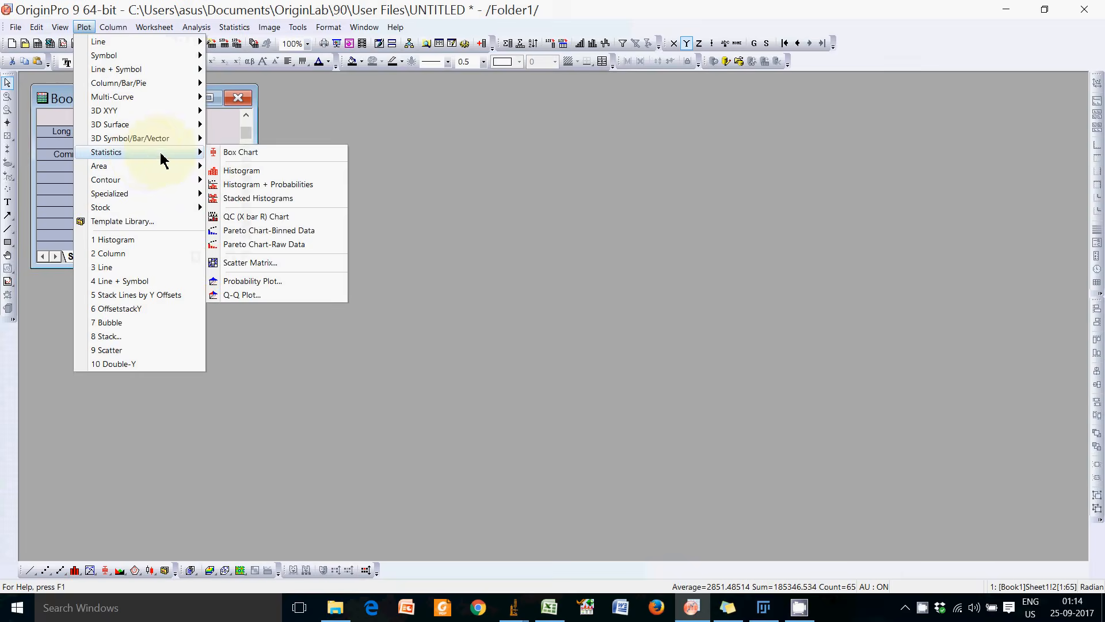
left_click(242, 171)
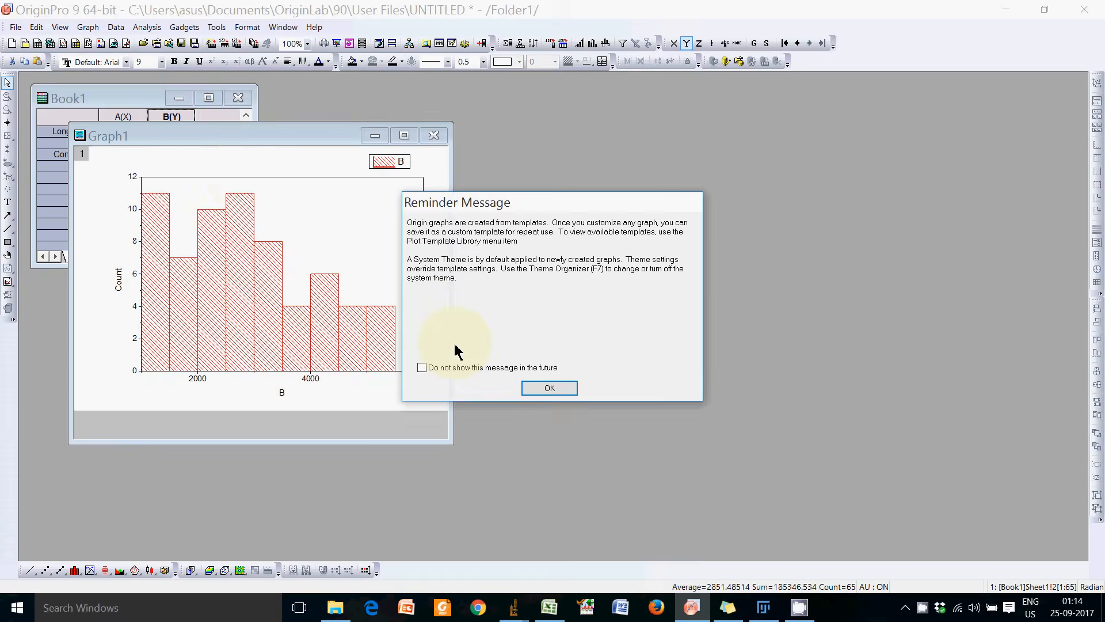
left_click(549, 388)
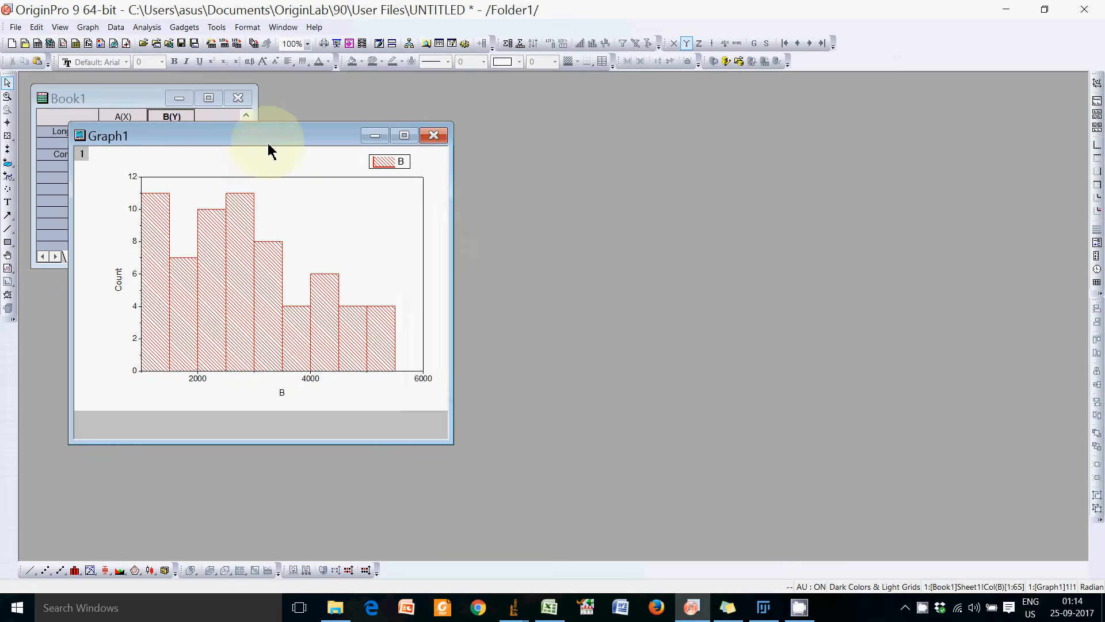
left_click_drag(266, 147, 544, 145)
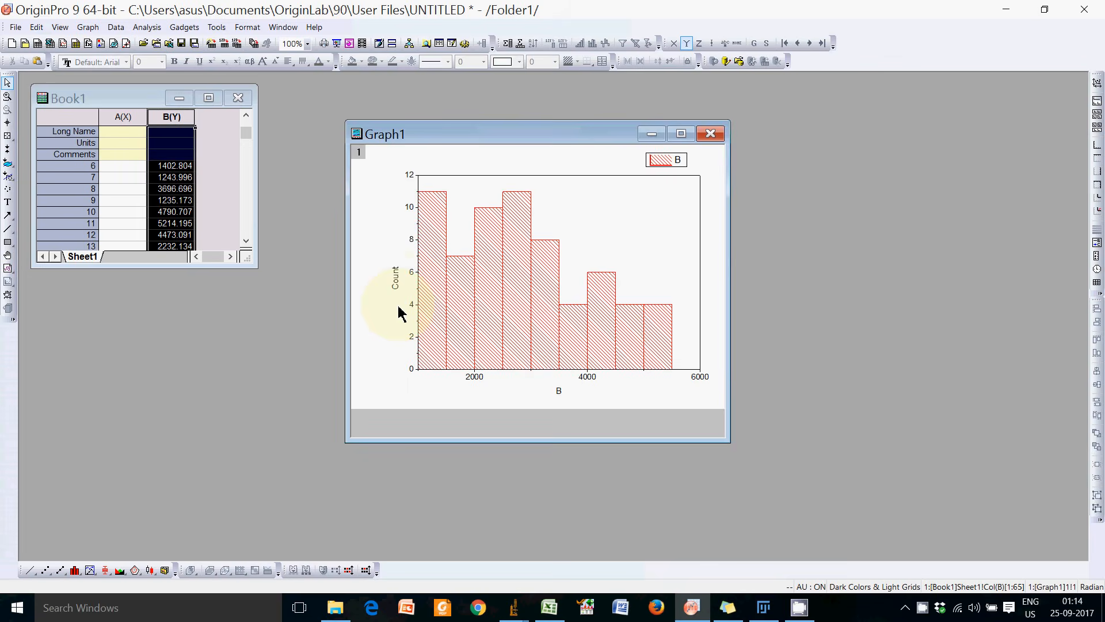
left_click(395, 285)
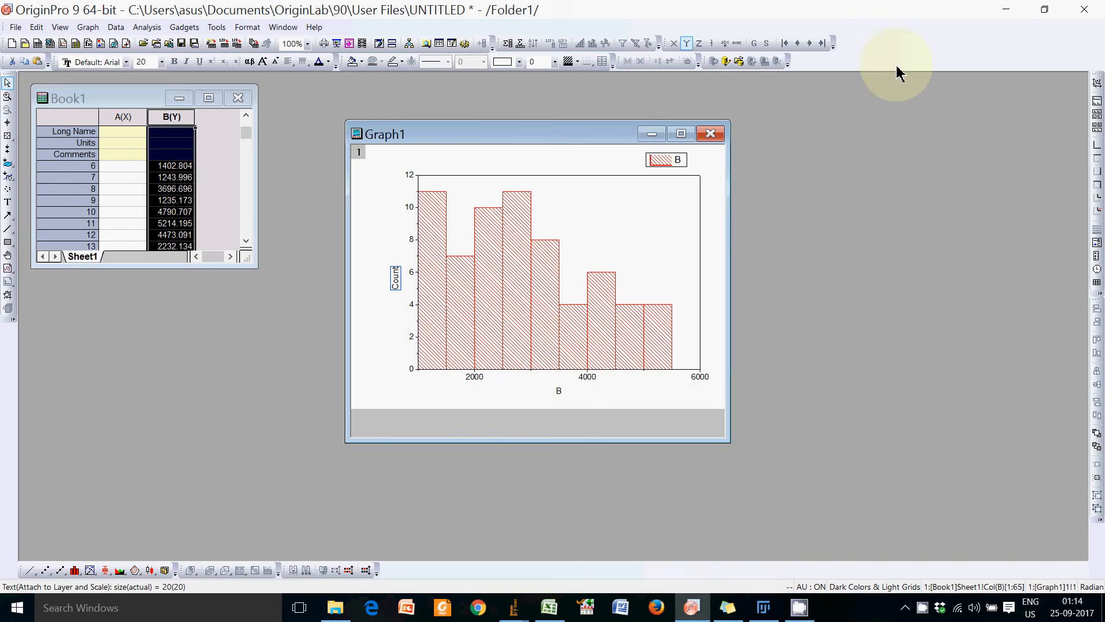
Return to ImageJ and close the Results table, the ROI Manager and the outline drawing, keeping the threshold image active
left_click(1005, 11)
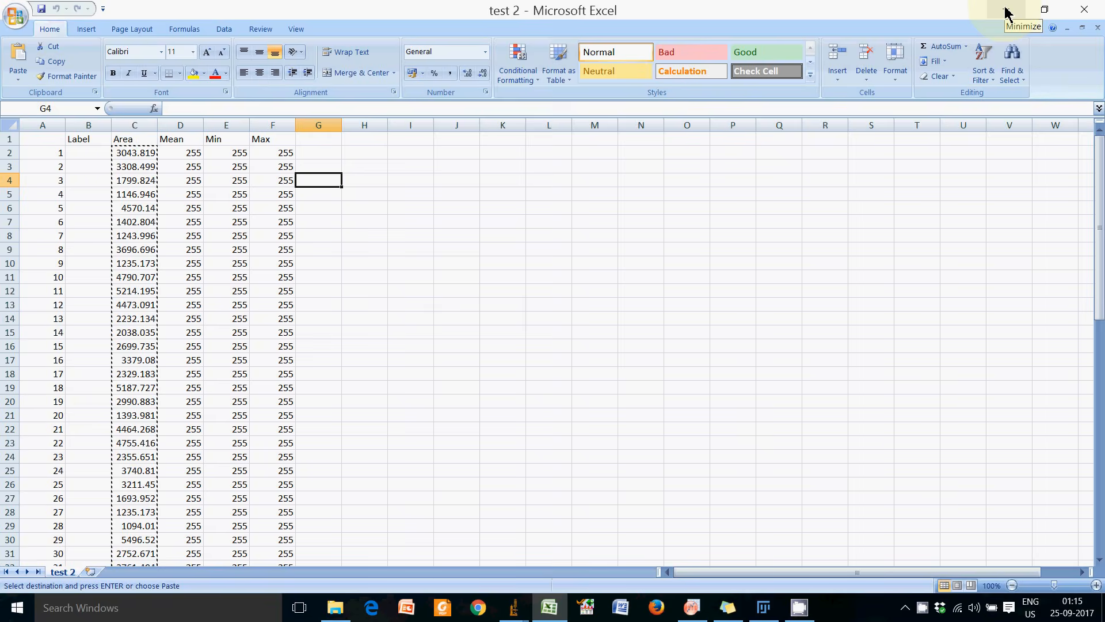
left_click(1005, 10)
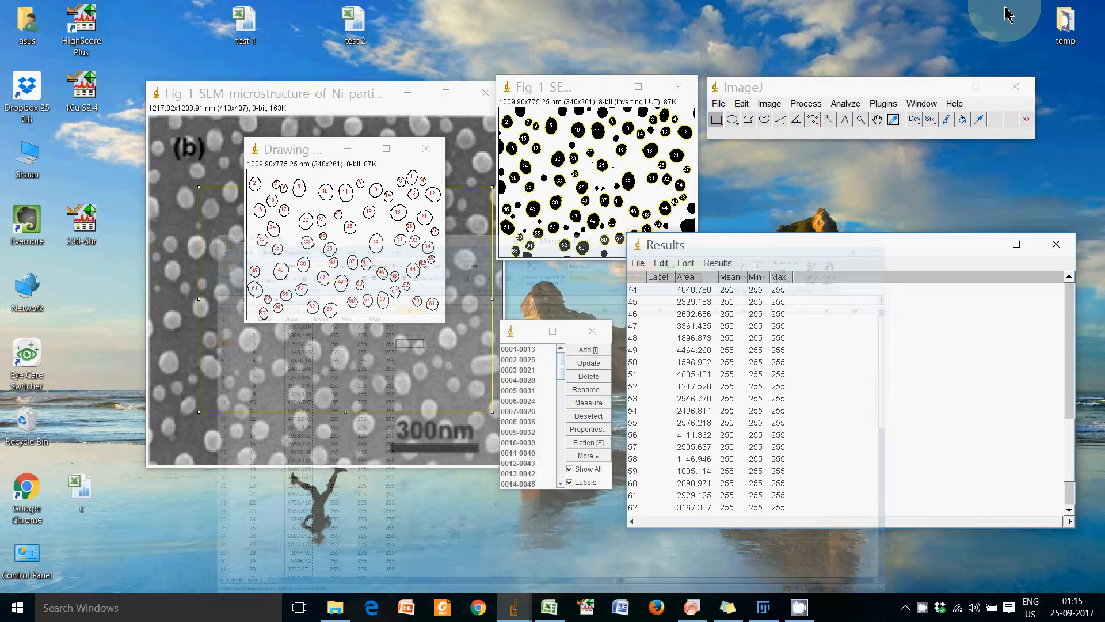
left_click(1056, 244)
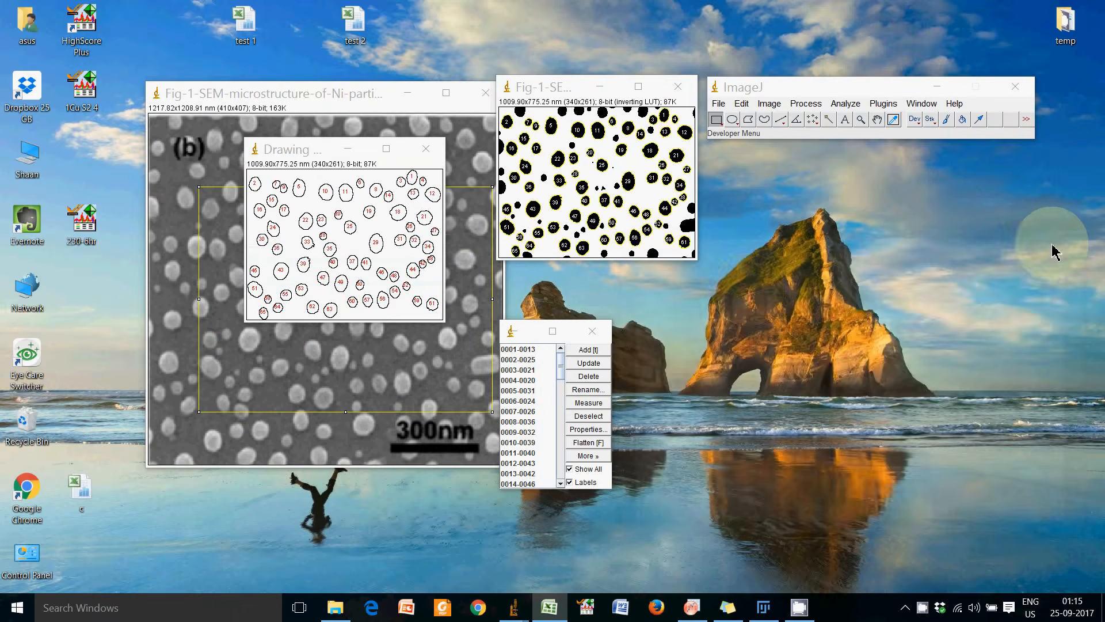
left_click(598, 333)
left_click(426, 149)
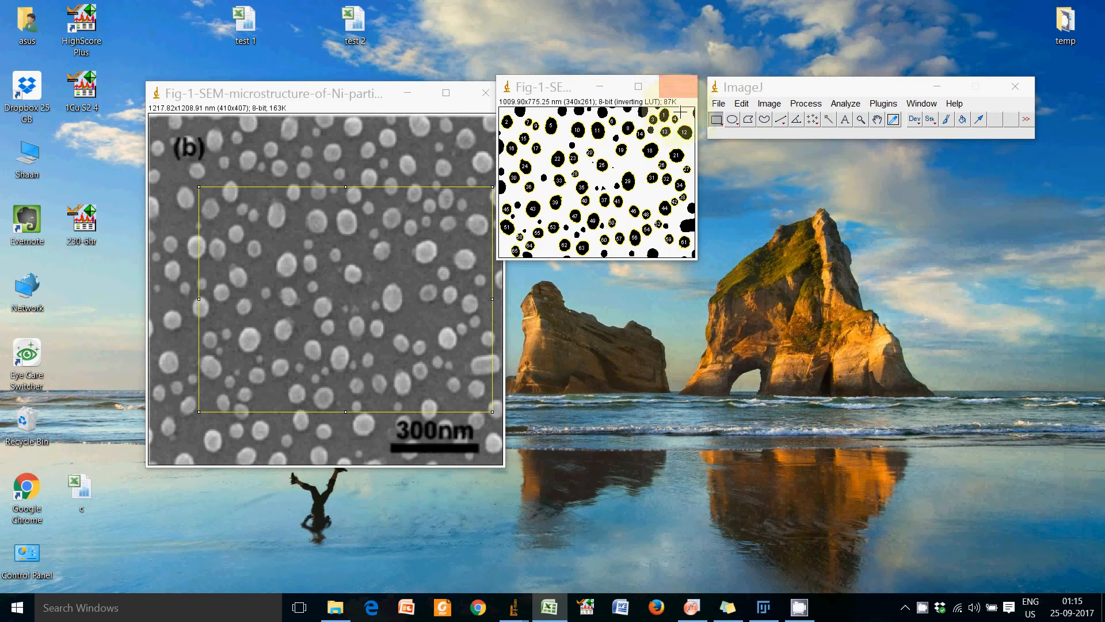
left_click(557, 90)
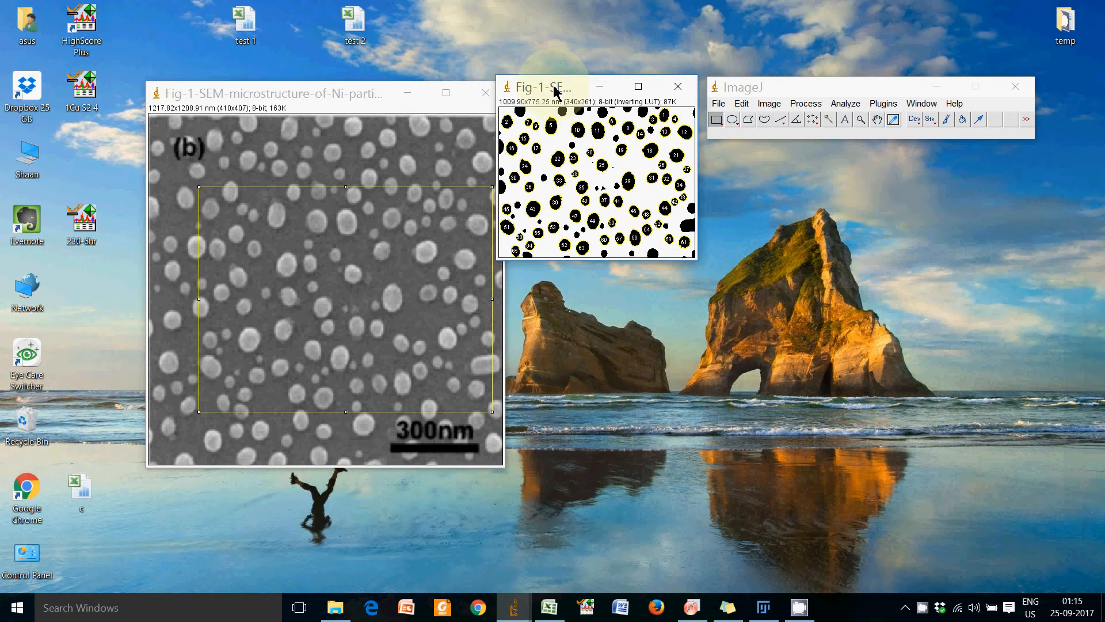
Clear the rectangular selection on the original SEM image and close the outlined threshold image
left_click(387, 276)
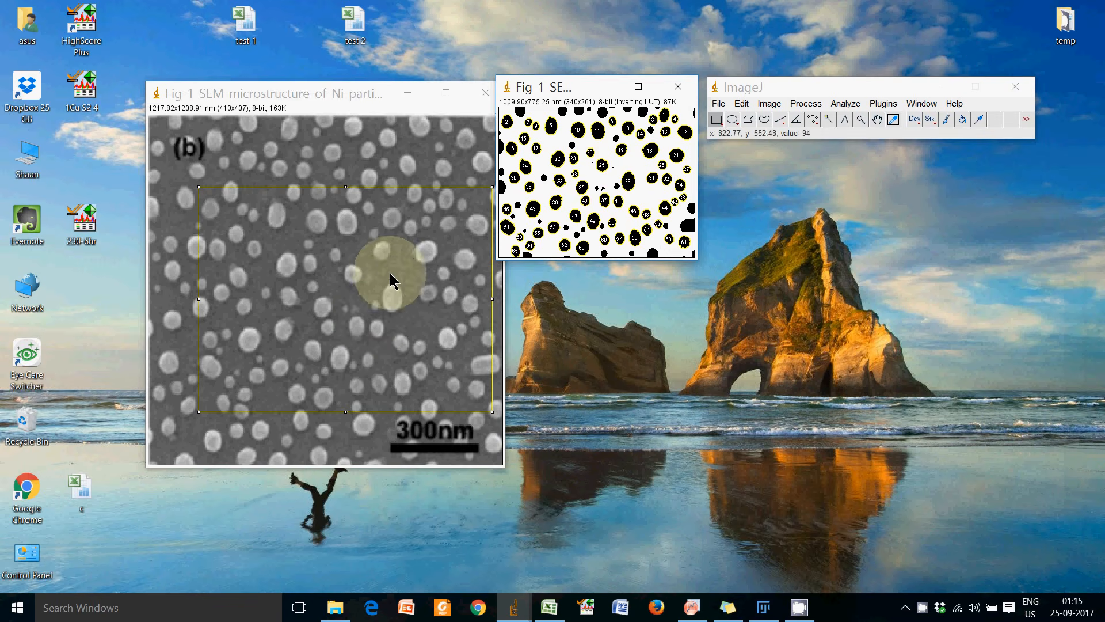
left_click(341, 155)
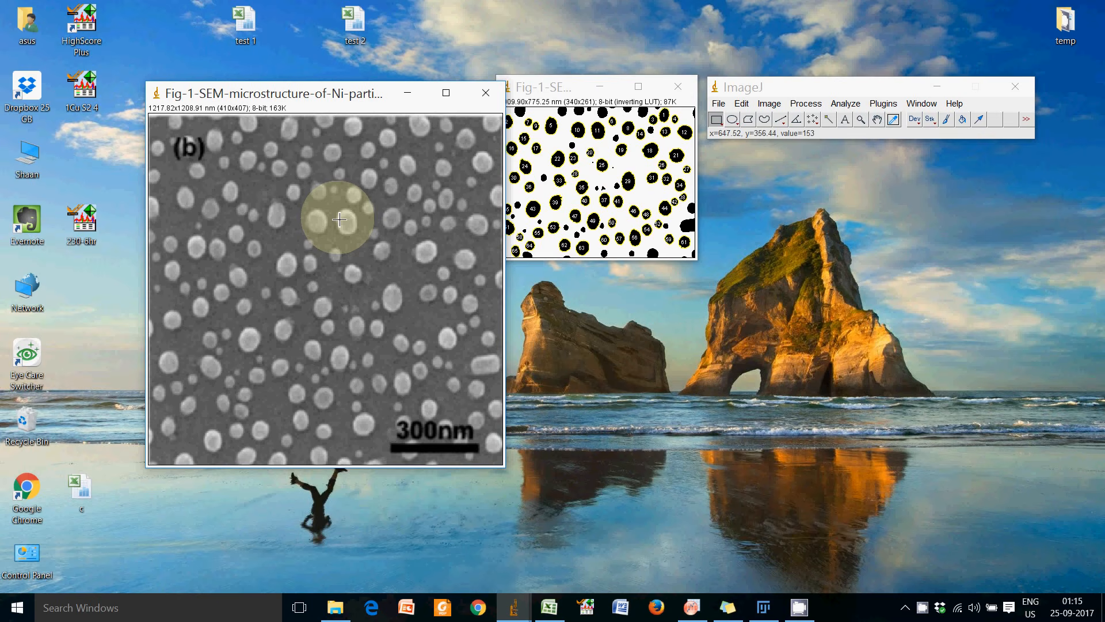
left_click(676, 87)
Duplicate a rectangular region about 918 × 689 nm from the middle of the SEM image and place the copy beside the original
left_click(728, 122)
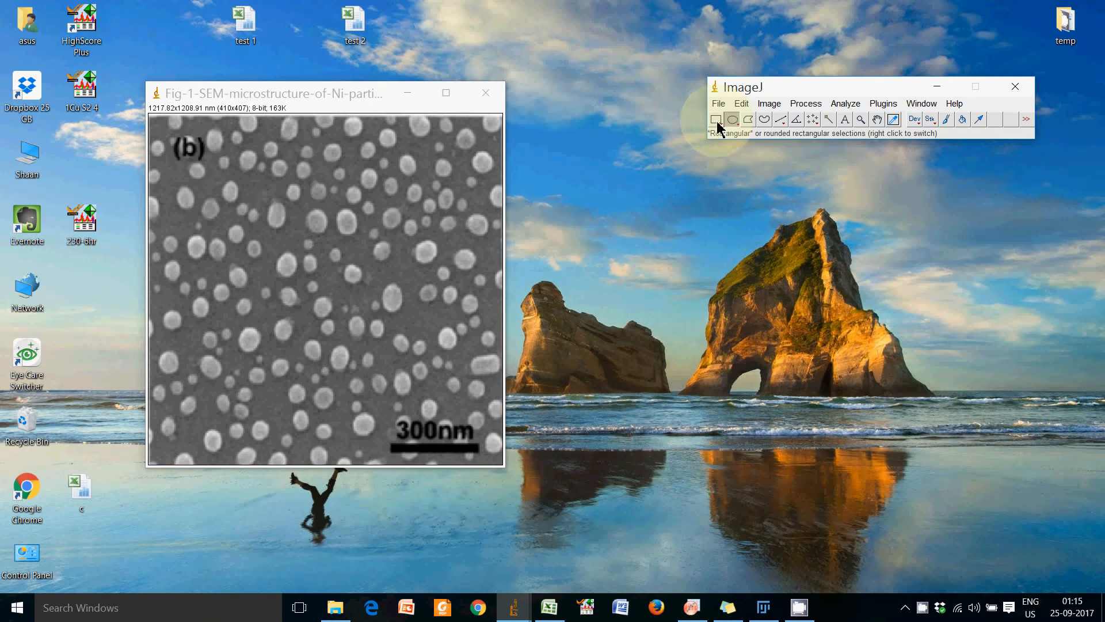
left_click(716, 120)
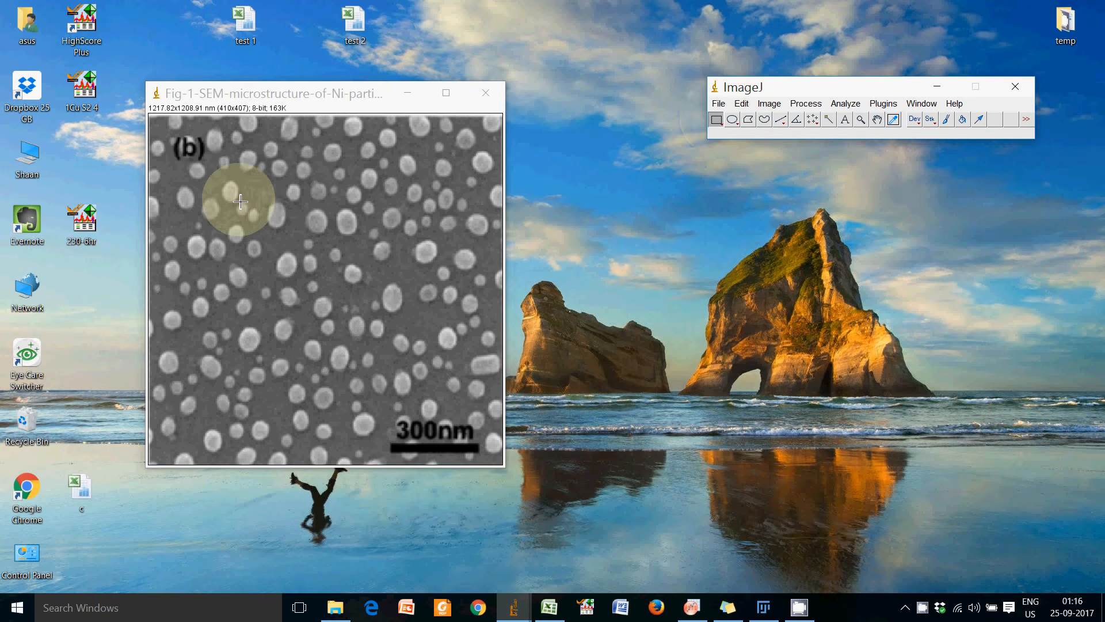
left_click_drag(208, 196, 476, 398)
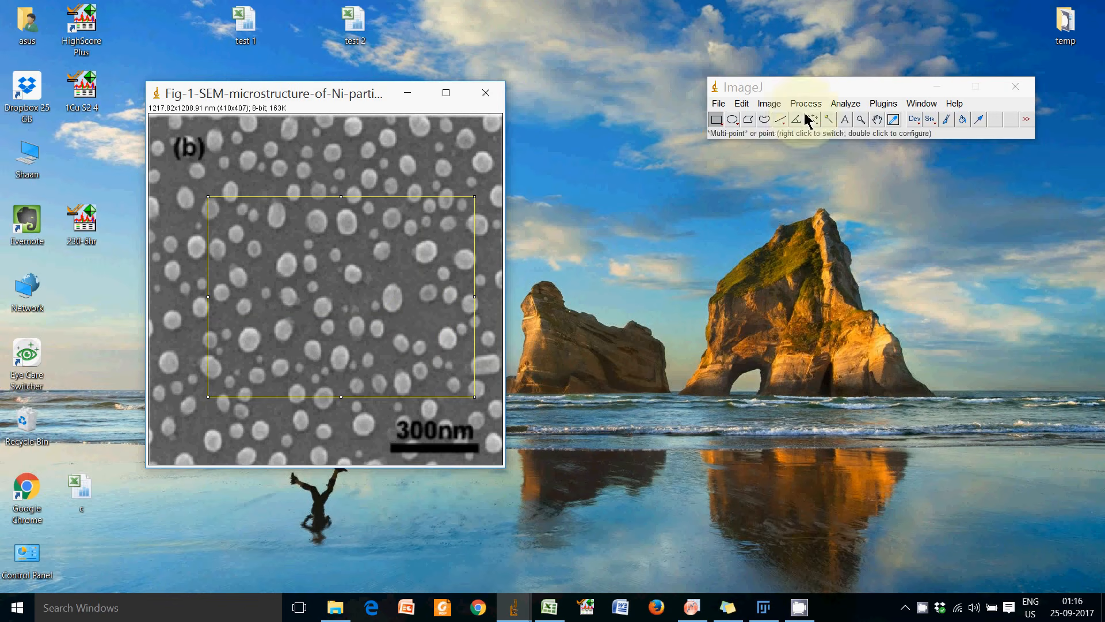
left_click(770, 106)
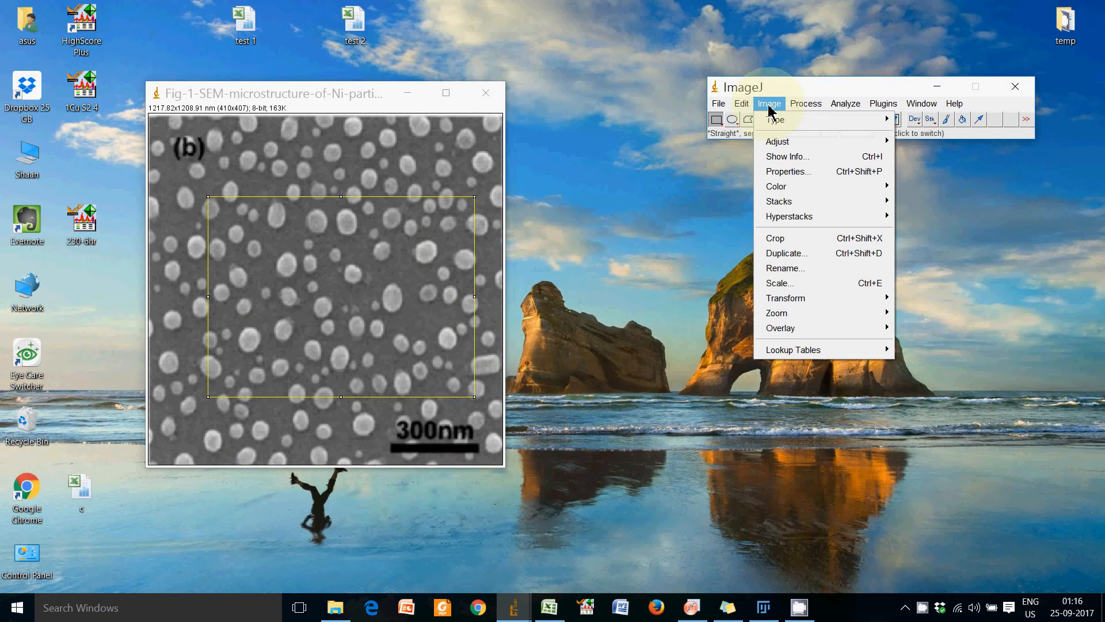
left_click(801, 253)
left_click(568, 192)
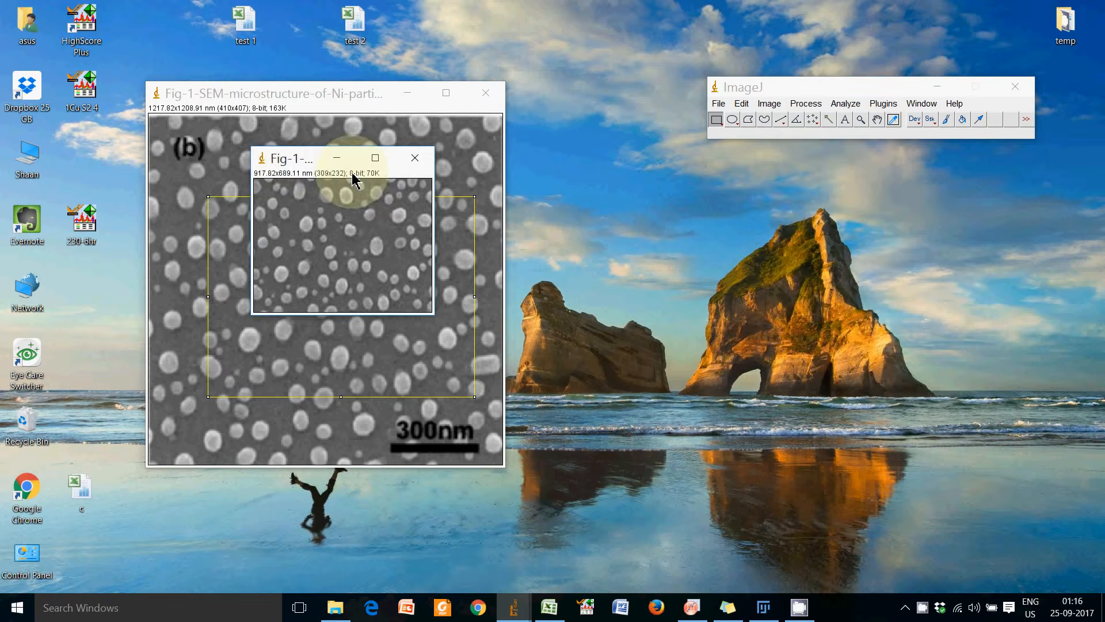
left_click_drag(297, 159, 597, 201)
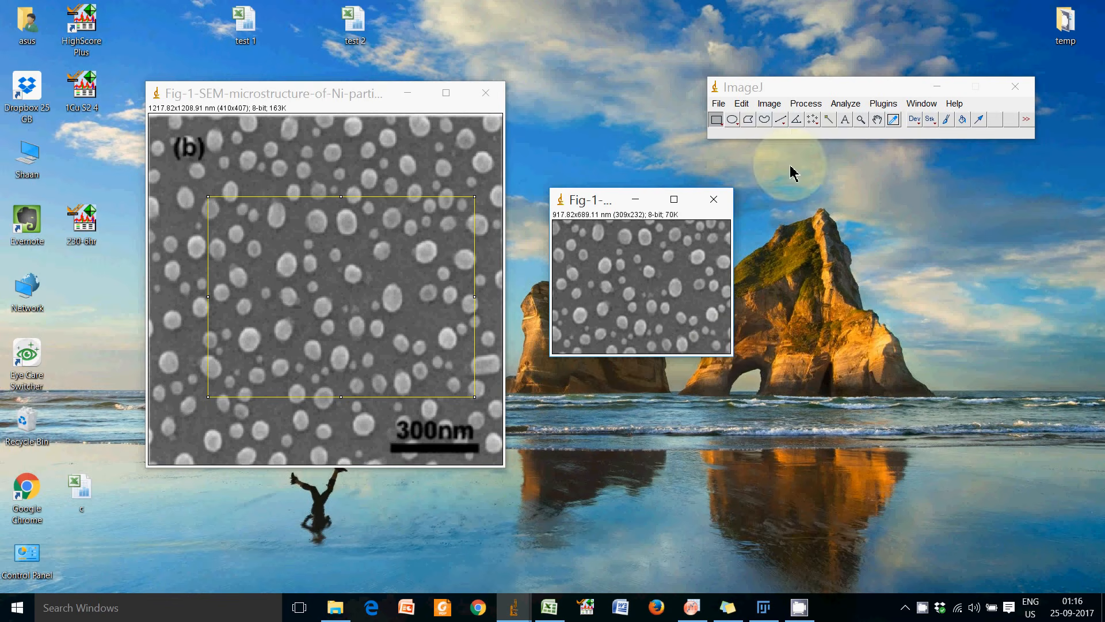
Trace the large oval particle in the duplicated image with a freehand selection and measure it
left_click(861, 121)
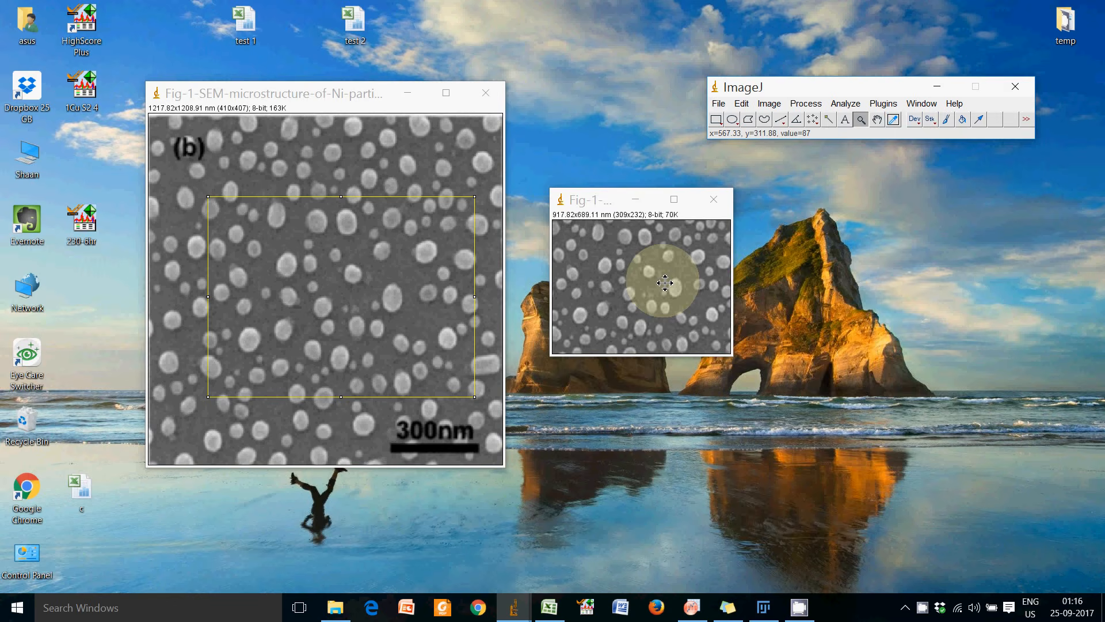
left_click(664, 282)
left_click(664, 282)
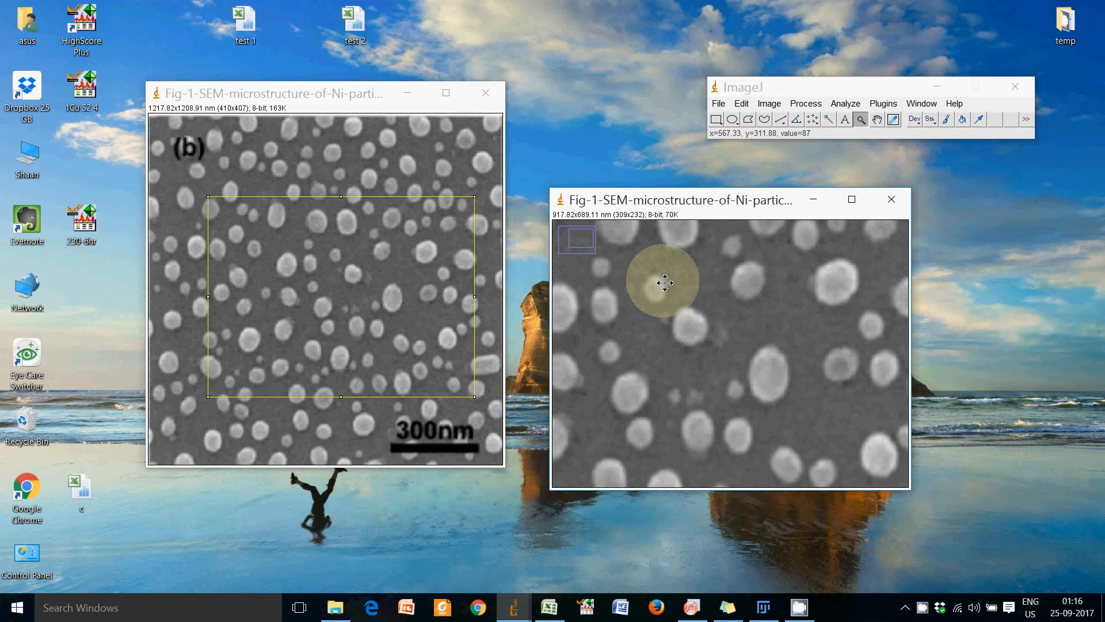
left_click(765, 122)
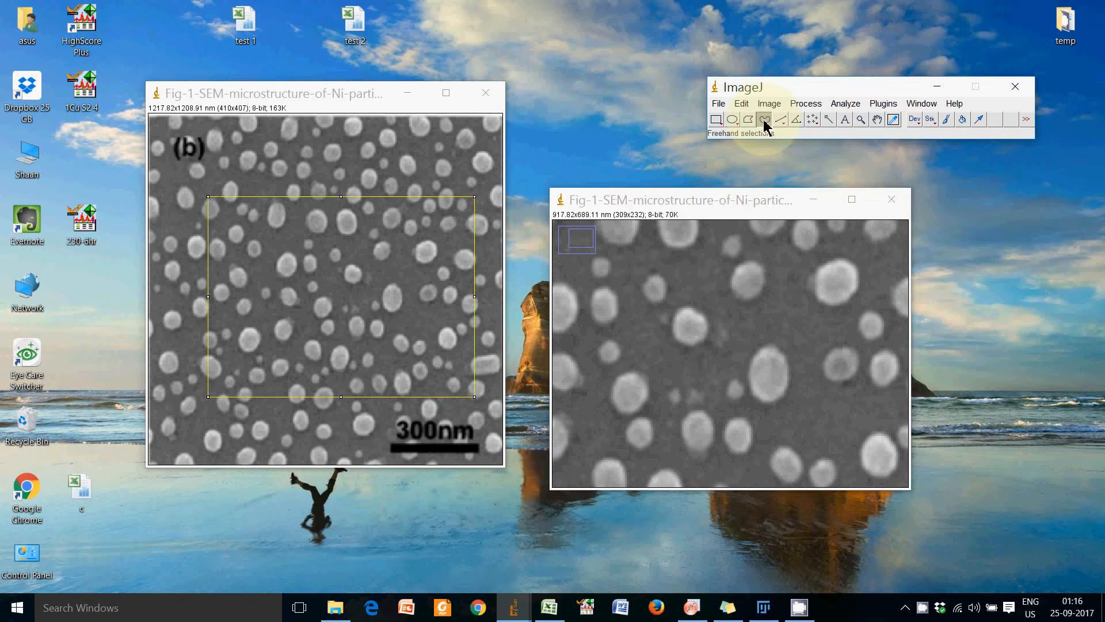
left_click(750, 388)
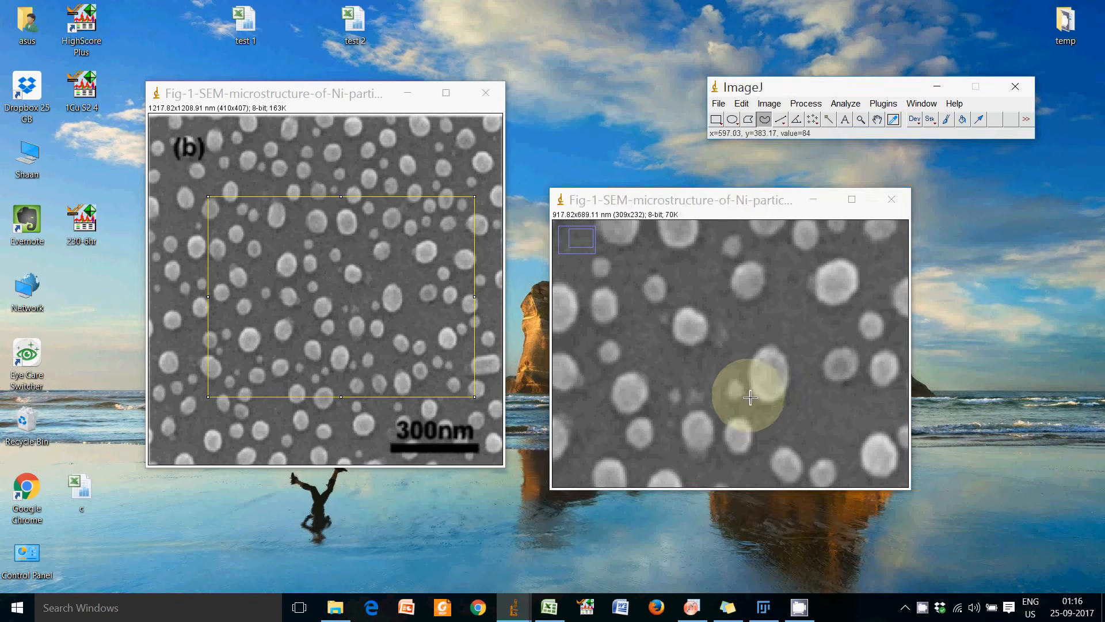
mouse_move(751, 390)
left_mouse_down()
mouse_move(748, 368)
mouse_move(772, 347)
mouse_move(790, 392)
mouse_move(749, 390)
left_mouse_up()
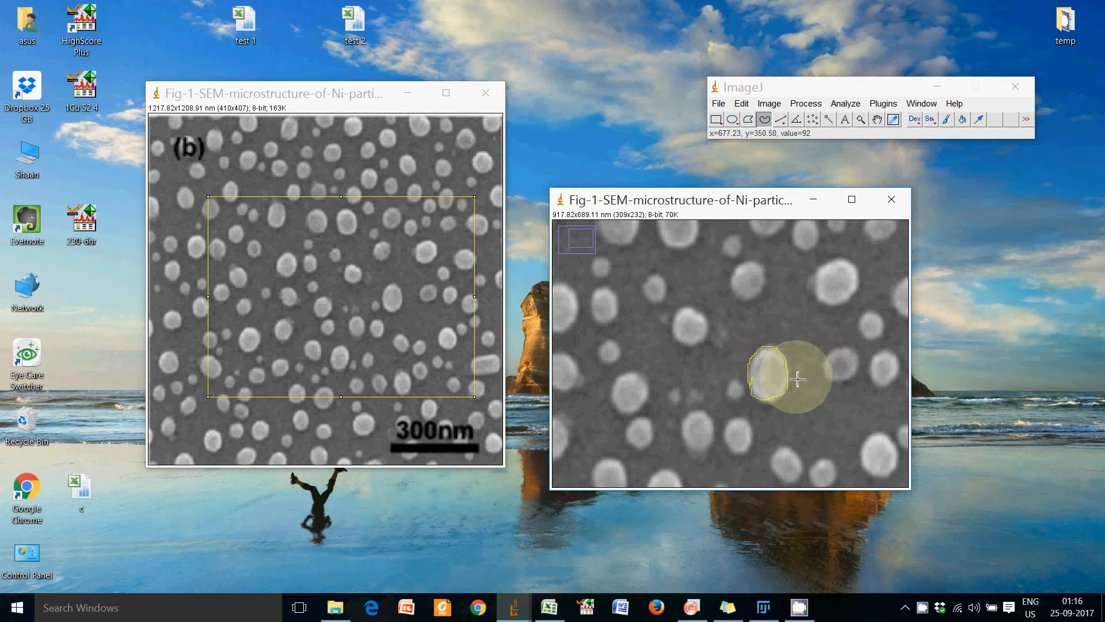
left_click(845, 104)
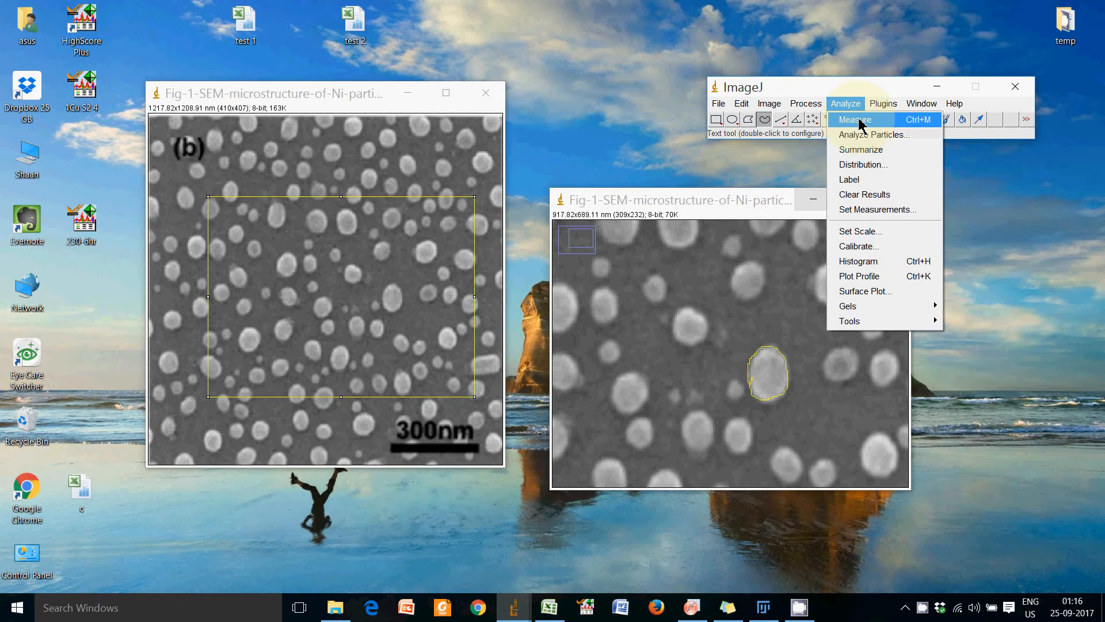
left_click(860, 123)
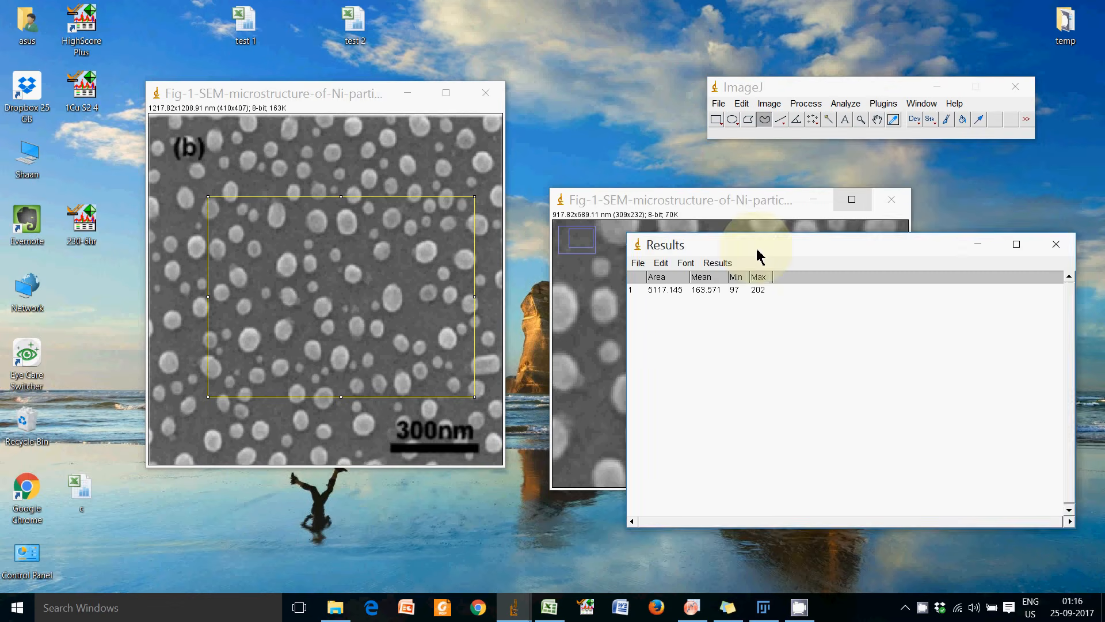
Arrange the Results table and the duplicated image side by side, and fill the measured oval particle with grey
left_click_drag(757, 249, 815, 232)
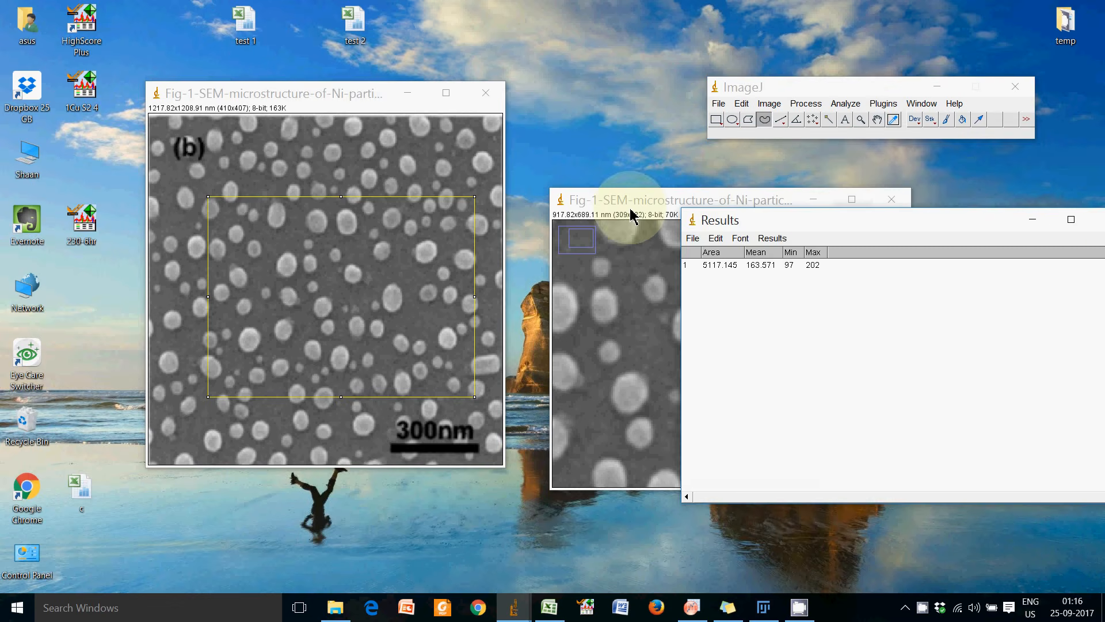
left_click_drag(631, 202, 388, 180)
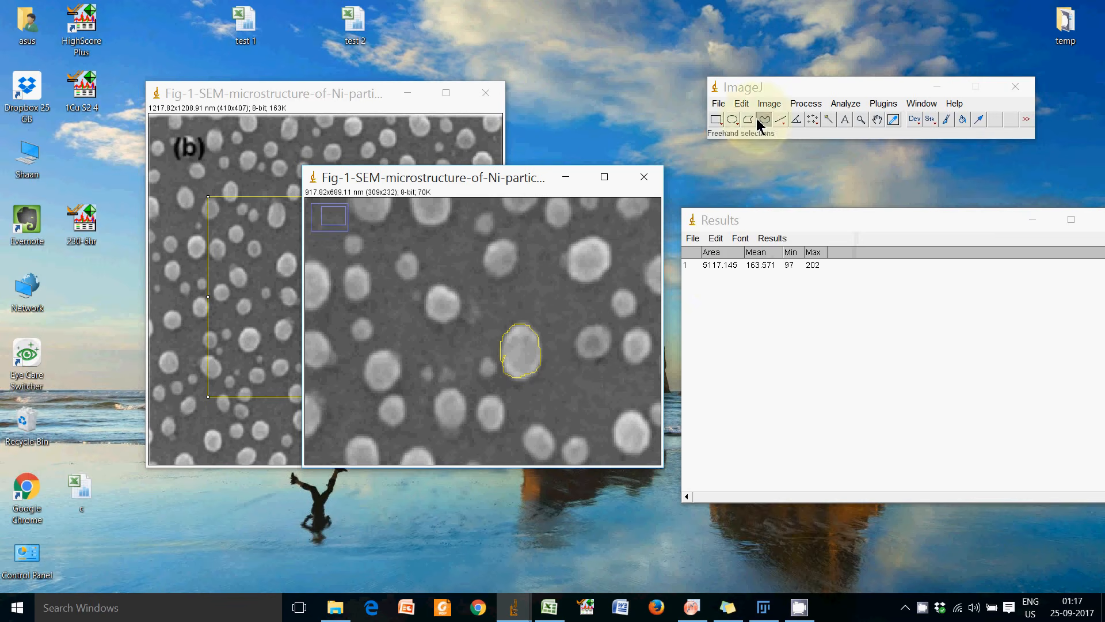
left_click(742, 103)
left_click(763, 255)
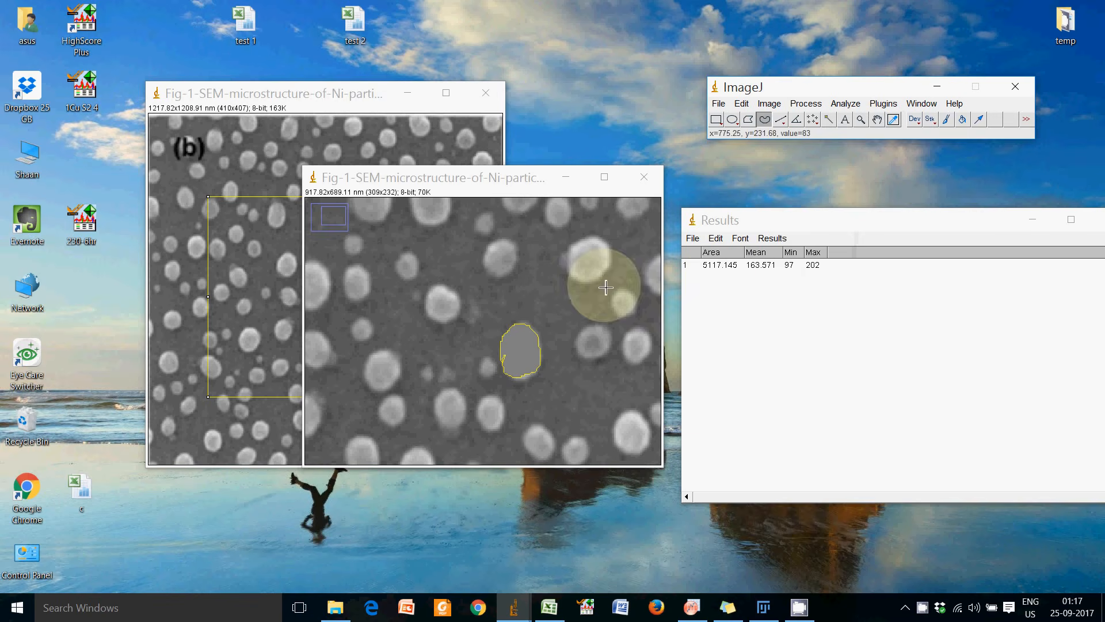
Trace, measure and fill three more particles freehand: one above right, one above left and one left of the filled oval particle
mouse_move(589, 281)
left_mouse_down()
mouse_move(572, 264)
mouse_move(593, 241)
mouse_move(610, 269)
mouse_move(590, 281)
left_mouse_up()
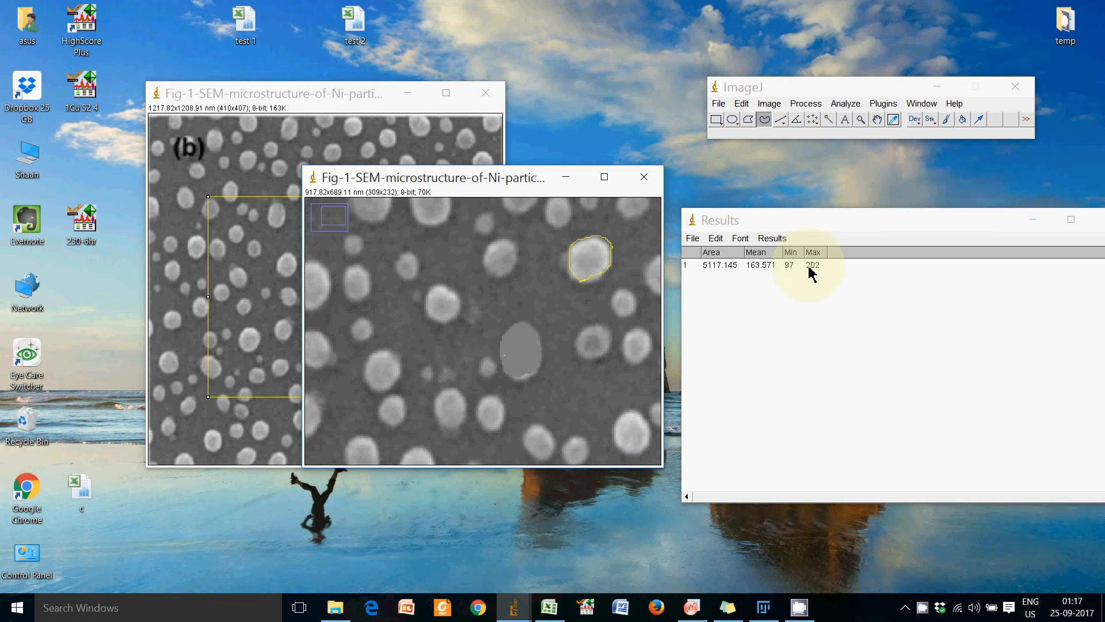
key("ctrl+m")
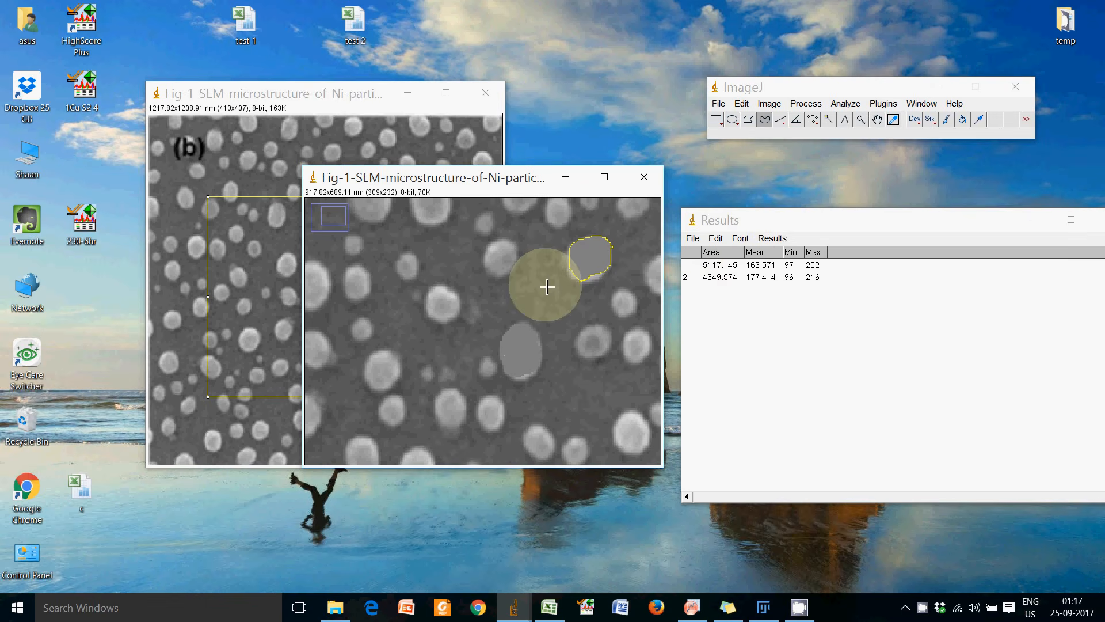
mouse_move(445, 320)
left_mouse_down()
mouse_move(431, 318)
mouse_move(433, 296)
mouse_move(449, 292)
mouse_move(461, 306)
mouse_move(449, 327)
mouse_move(436, 321)
left_mouse_up()
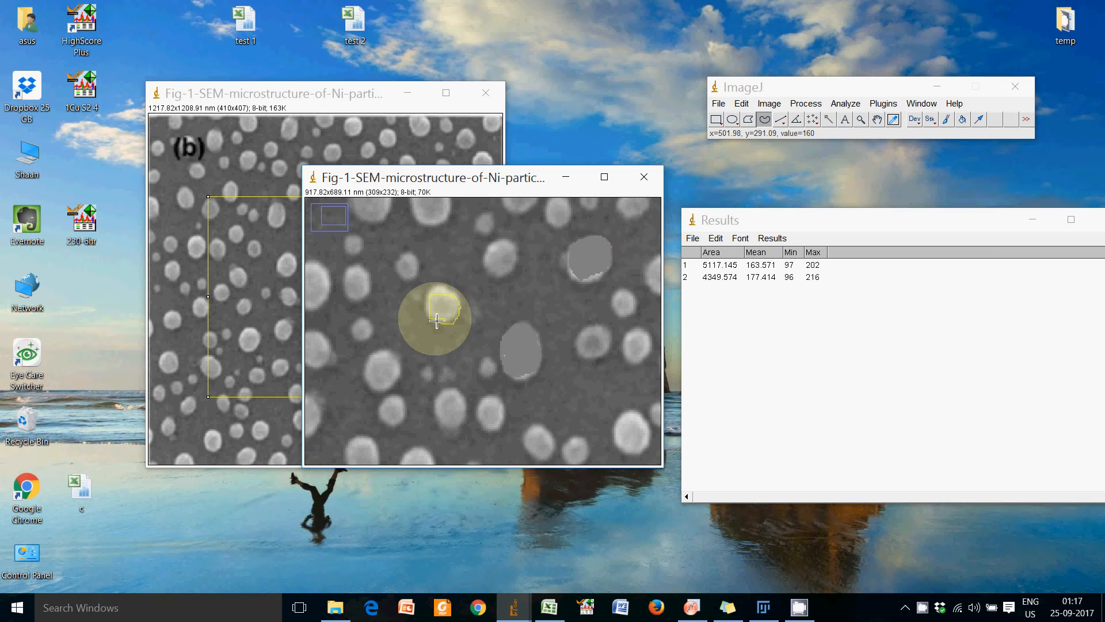
key("ctrl+m")
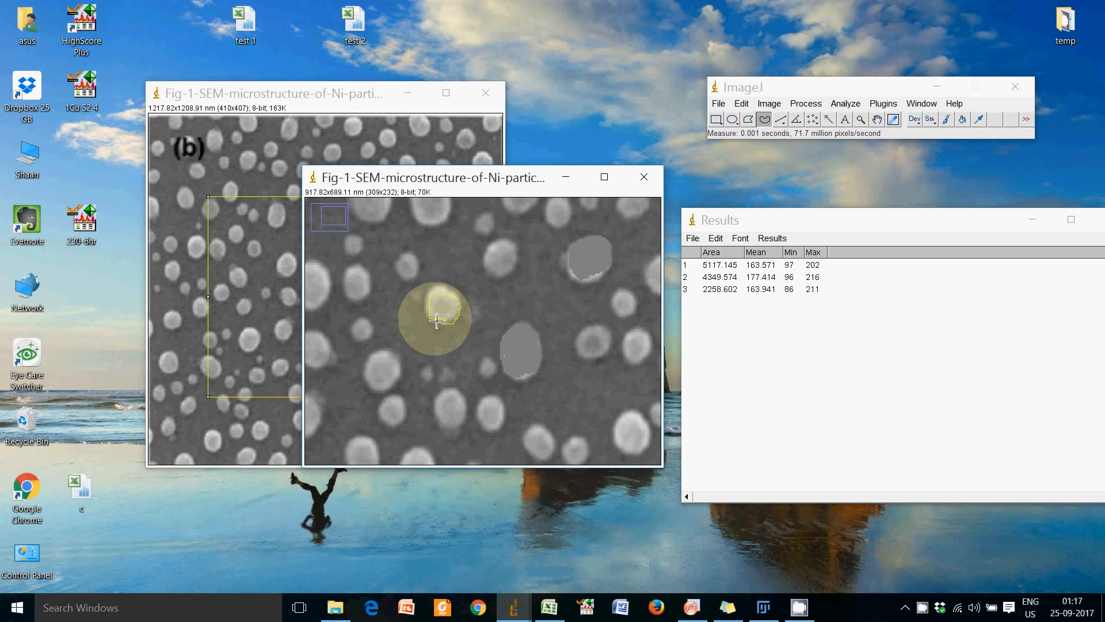
key("ctrl+f")
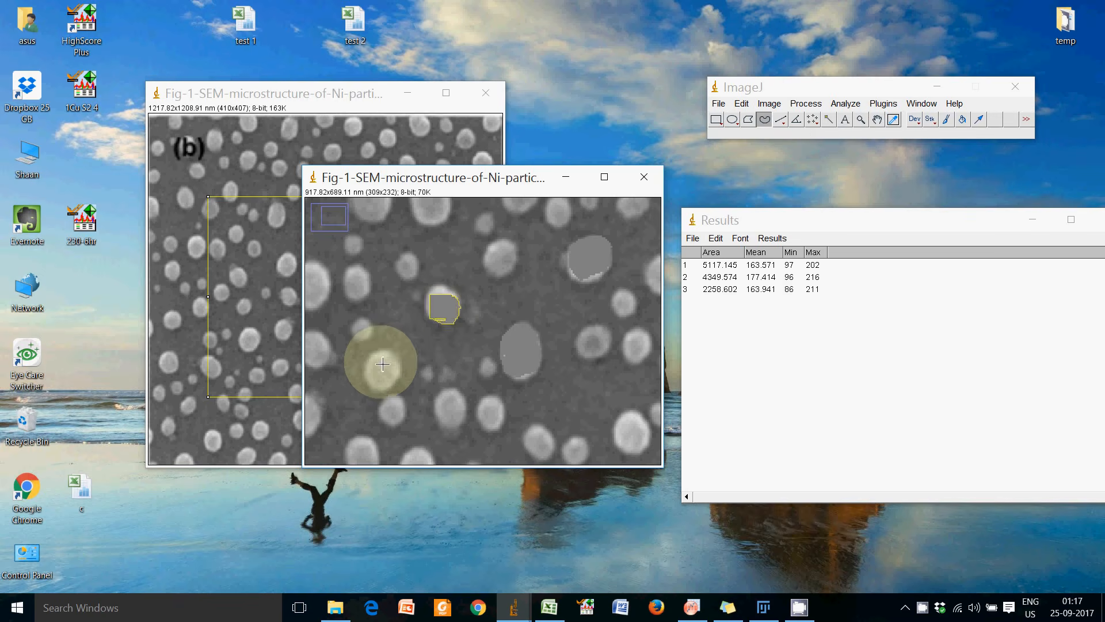
mouse_move(365, 364)
left_mouse_down()
mouse_move(378, 353)
mouse_move(402, 363)
mouse_move(393, 390)
mouse_move(376, 390)
mouse_move(367, 366)
left_mouse_up()
key("ctrl+m")
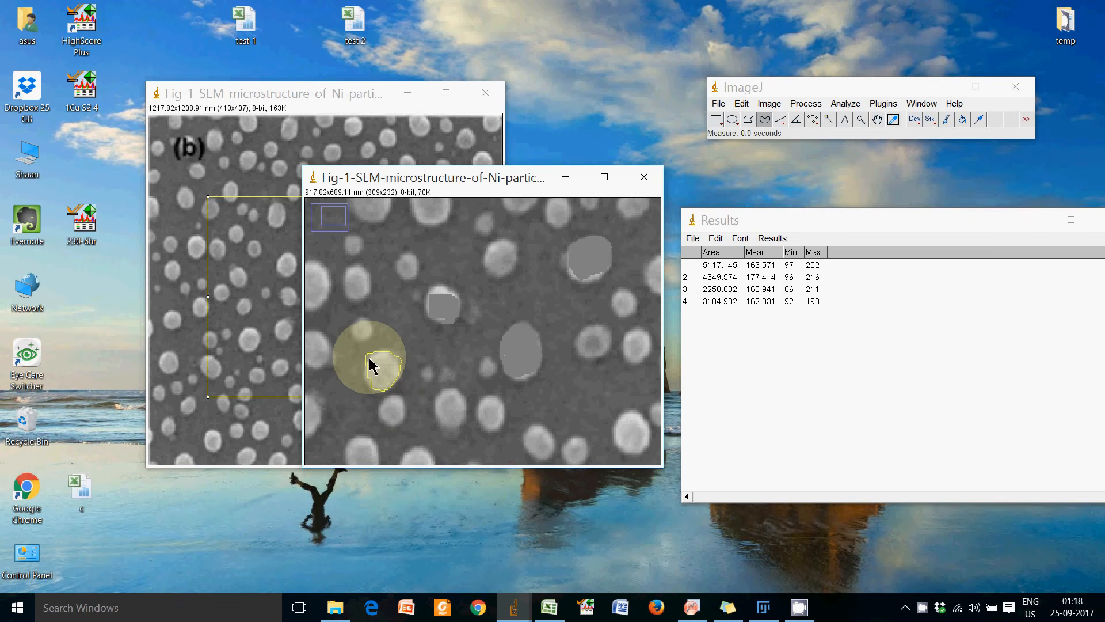
key("ctrl+f")
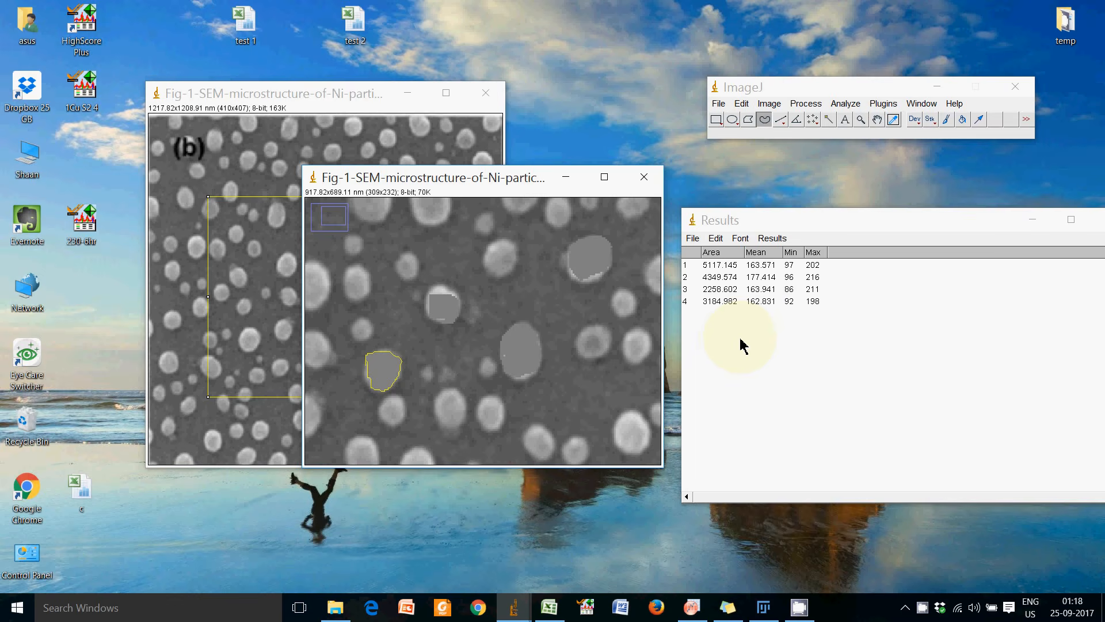
Minimize the Results table and reposition the duplicated image and the ImageJ toolbar so they do not overlap
left_click_drag(778, 227, 770, 193)
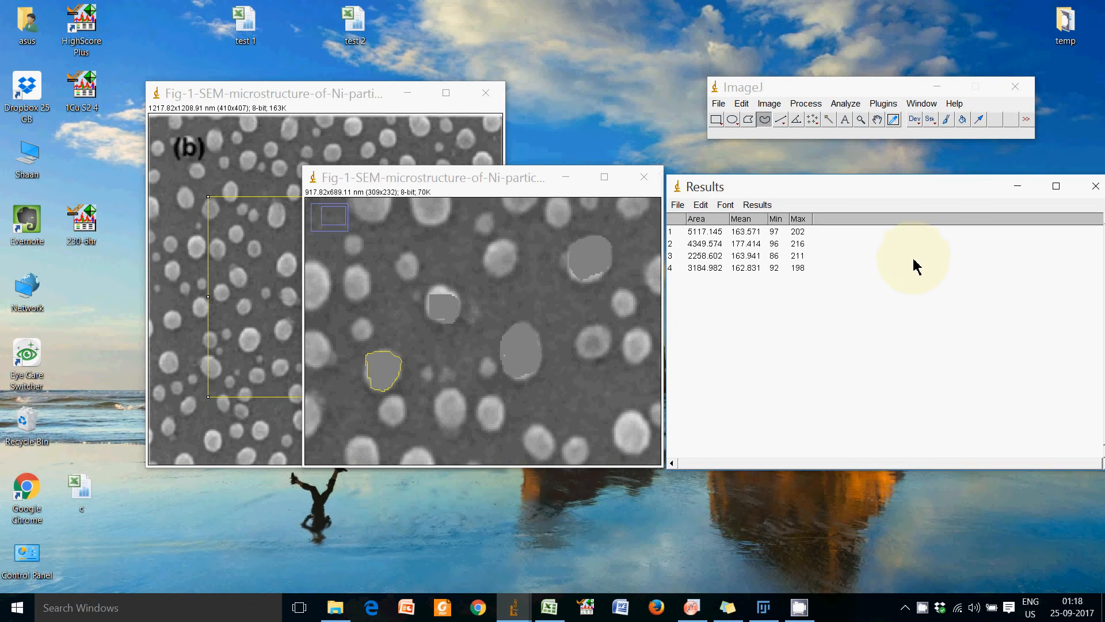
left_click(1028, 188)
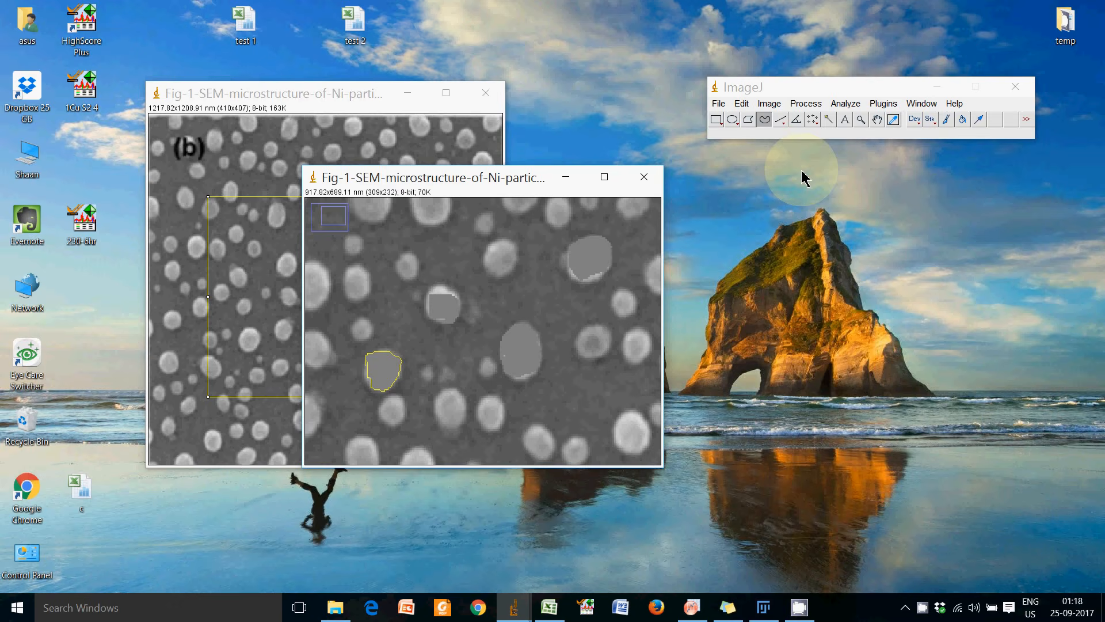
left_click_drag(517, 182, 721, 190)
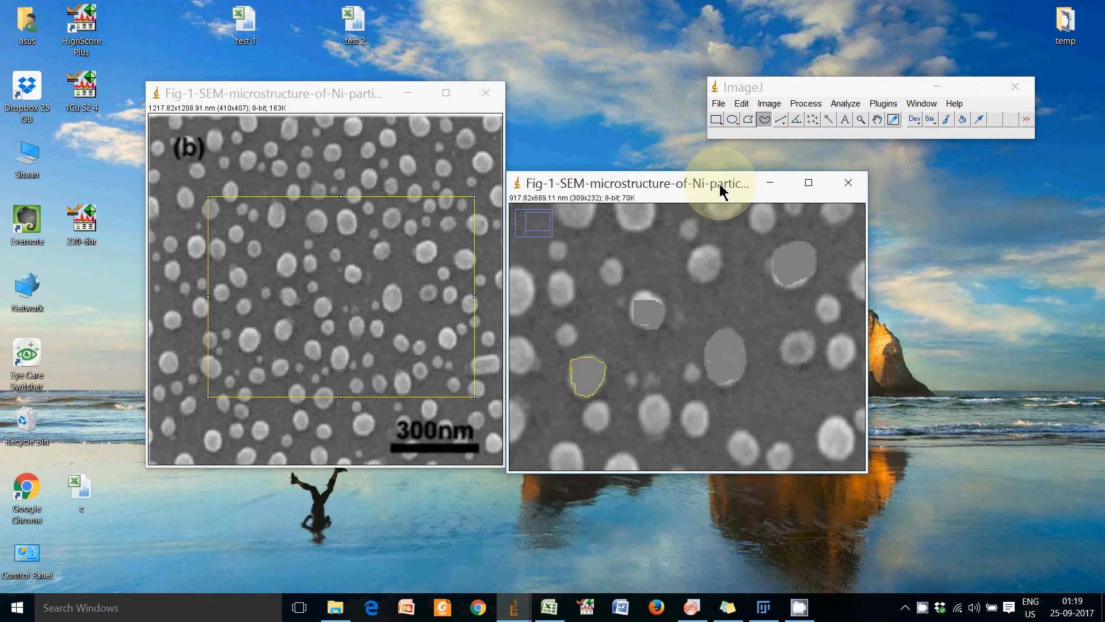
left_click_drag(768, 88, 797, 77)
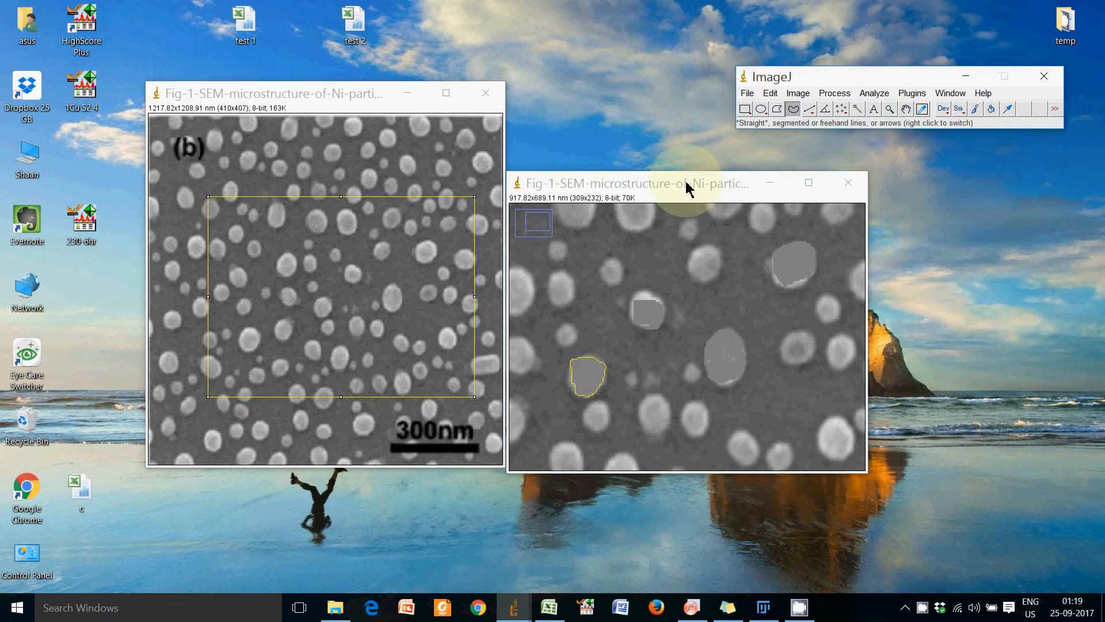
left_click_drag(686, 187, 542, 196)
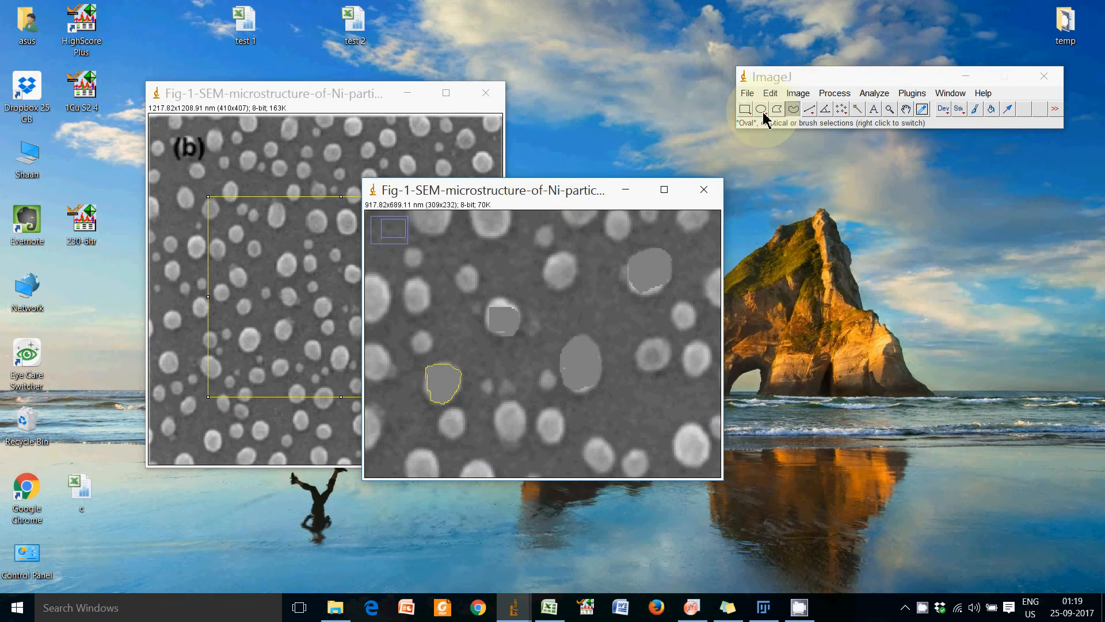
left_click(798, 94)
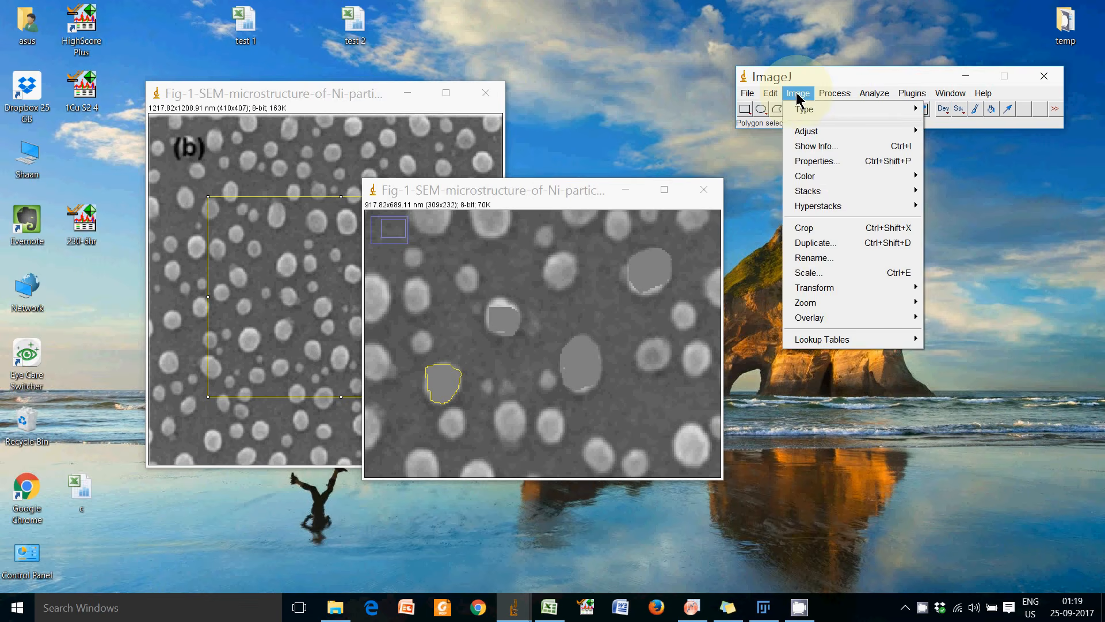
mouse_move(834, 93)
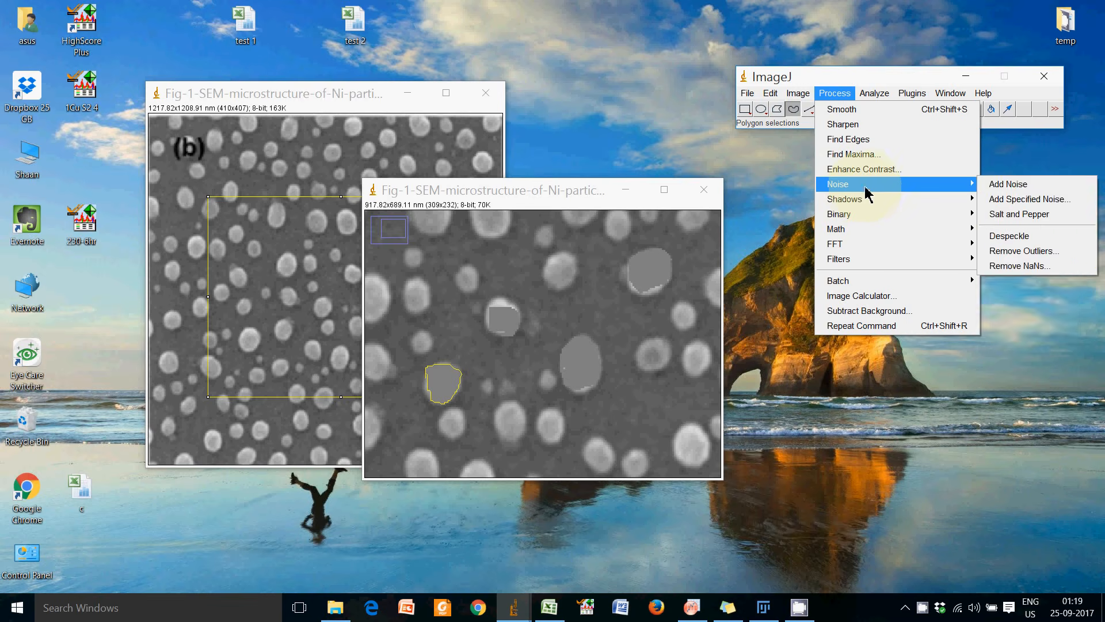
mouse_move(900, 229)
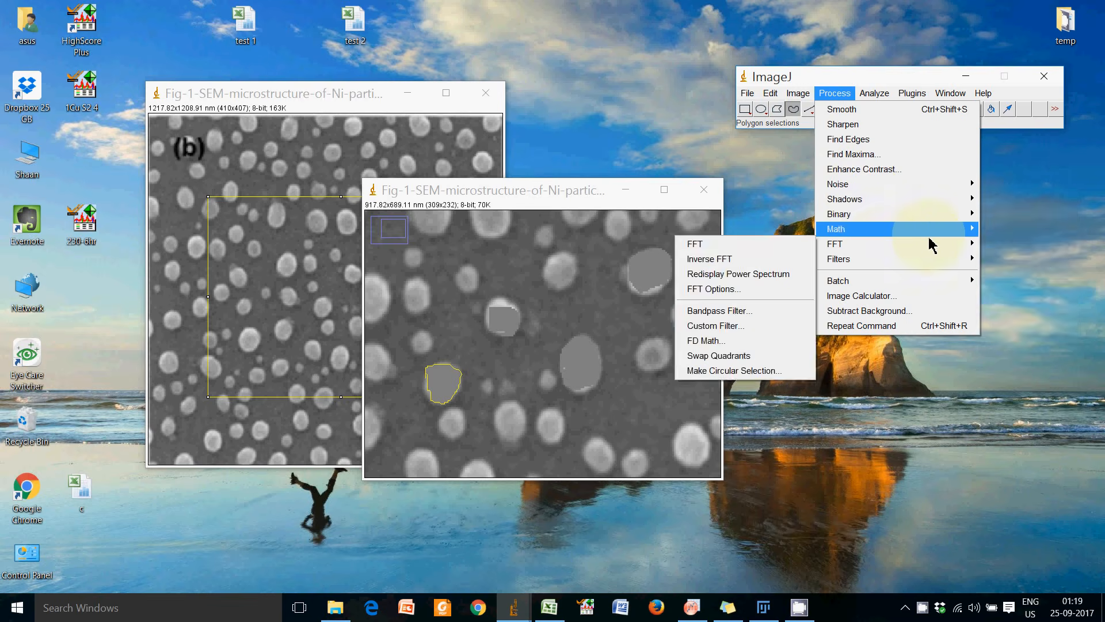
mouse_move(881, 252)
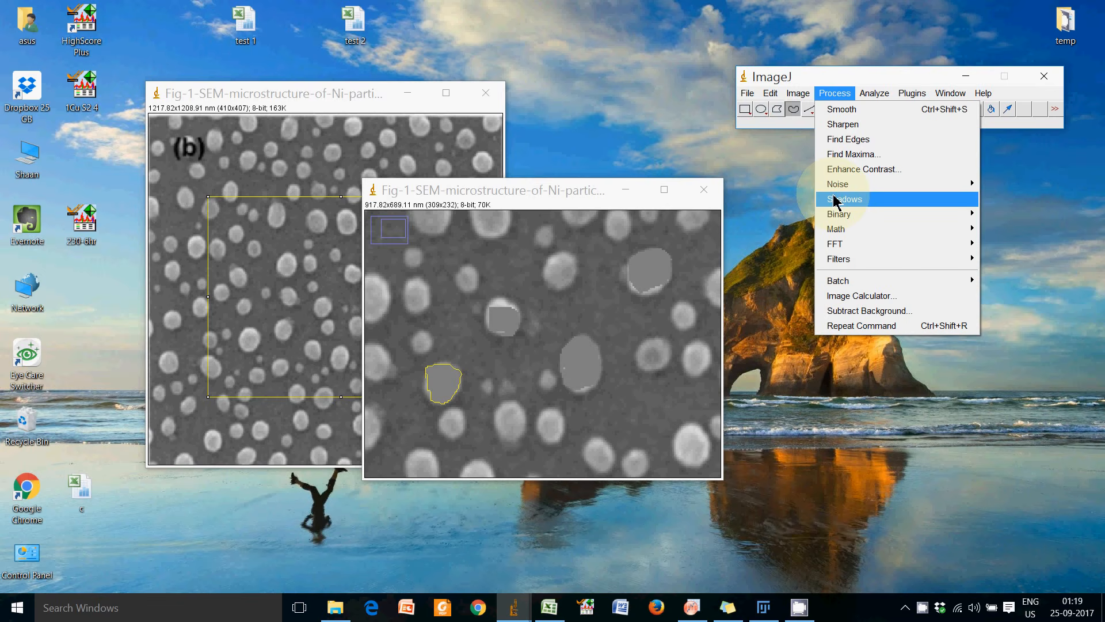
mouse_move(845, 200)
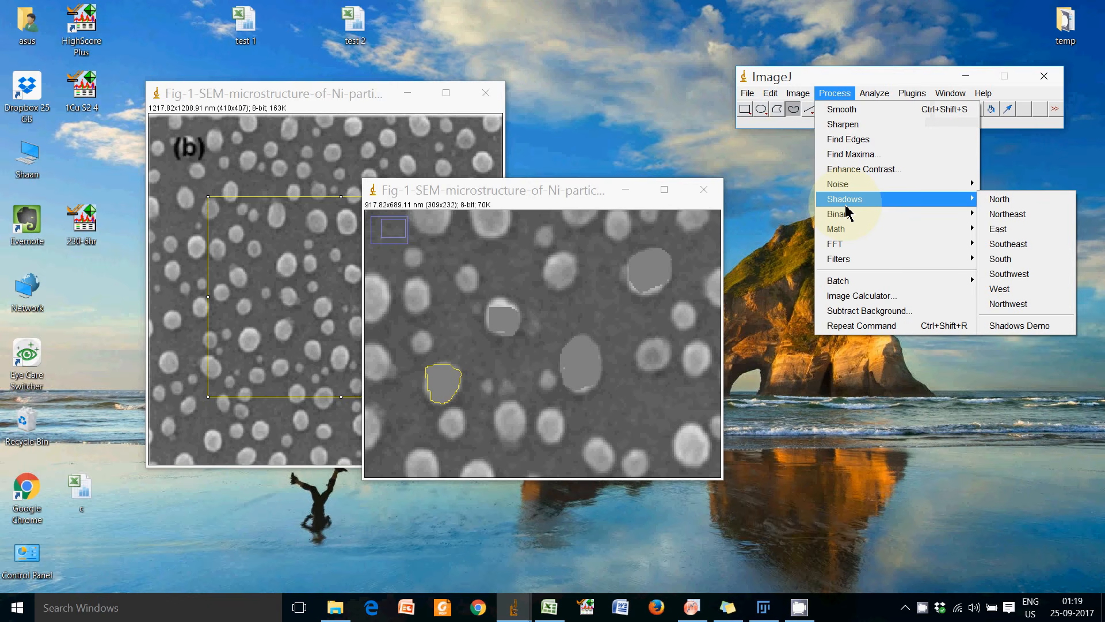
left_click(793, 248)
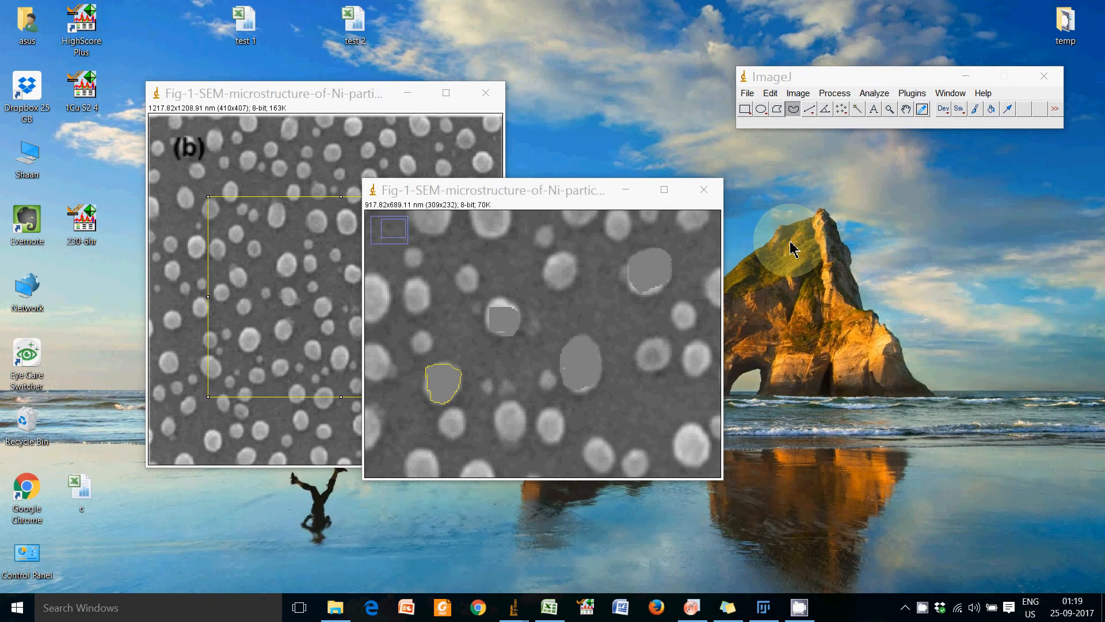
left_click(833, 93)
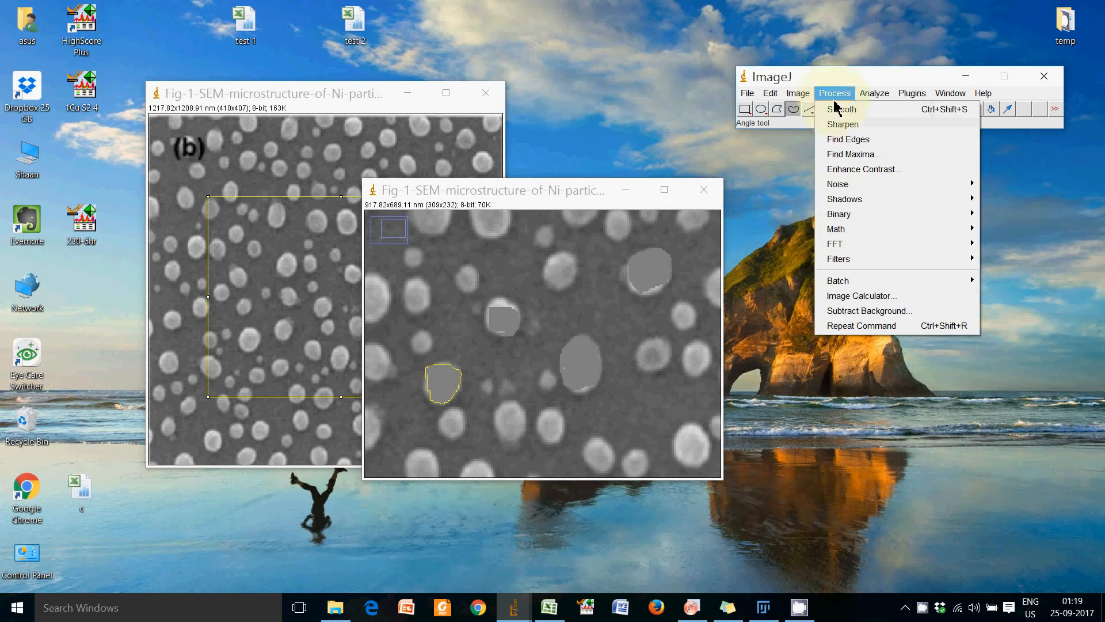
left_click(781, 209)
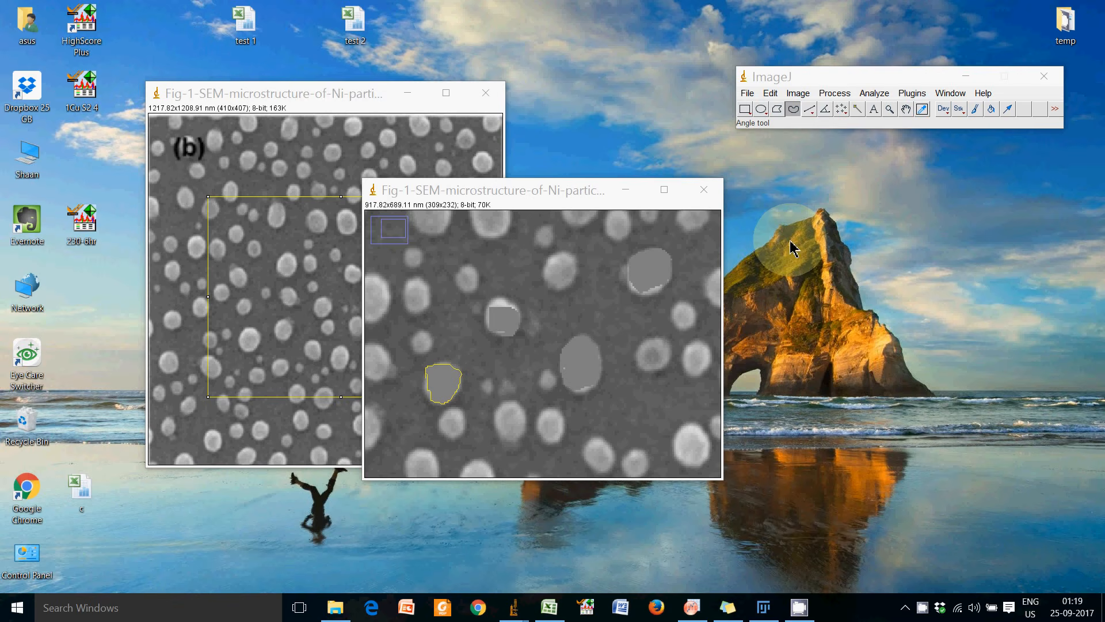
left_click(829, 97)
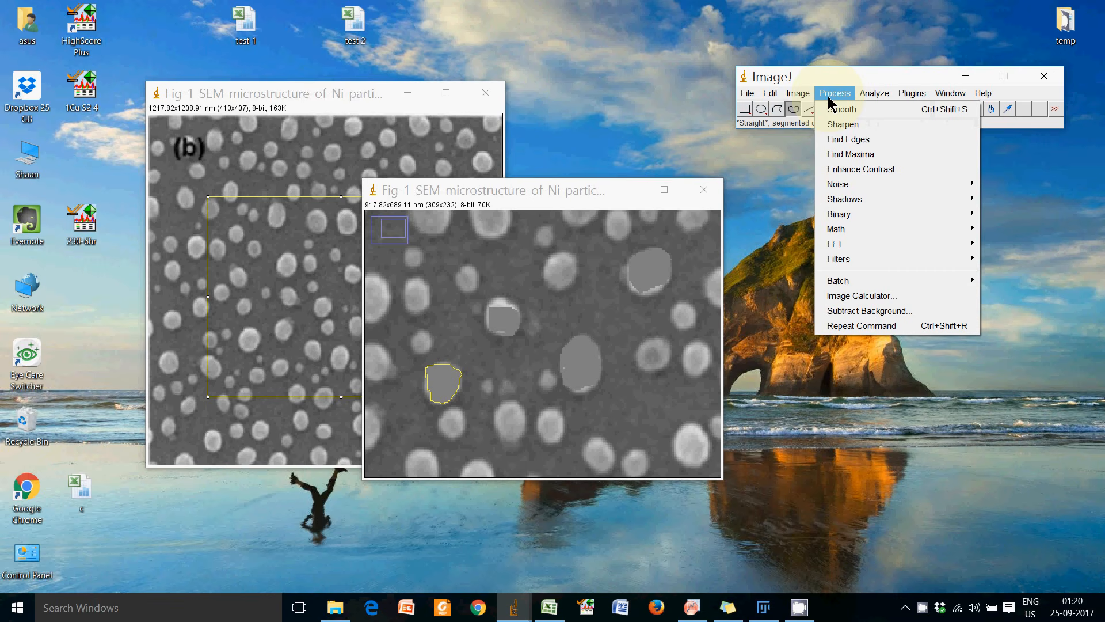
mouse_move(813, 101)
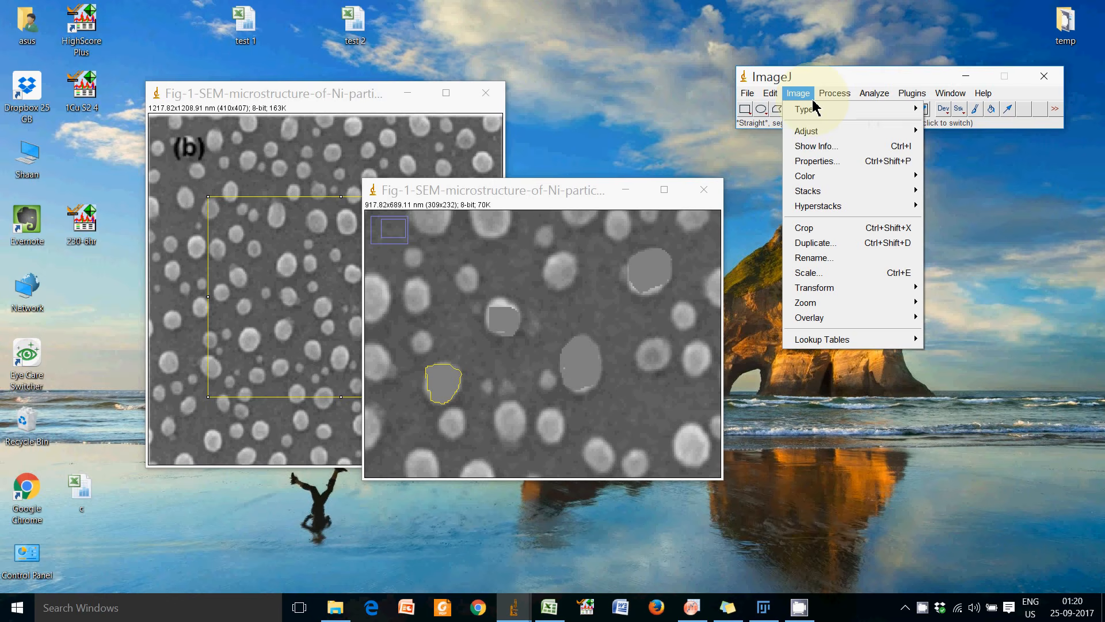
mouse_move(809, 132)
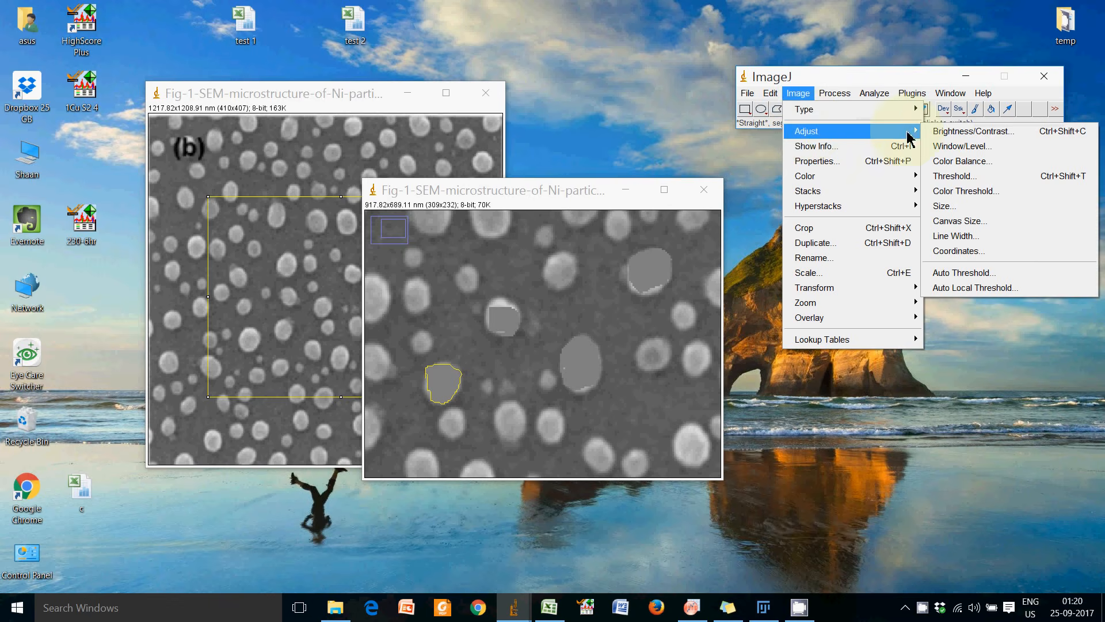
left_click(775, 178)
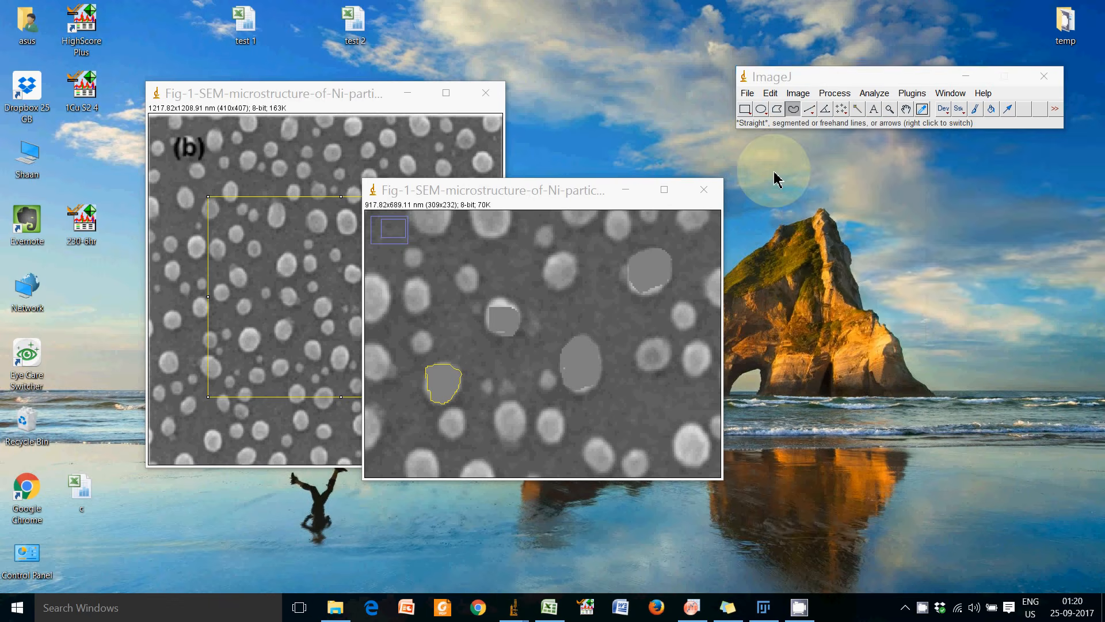